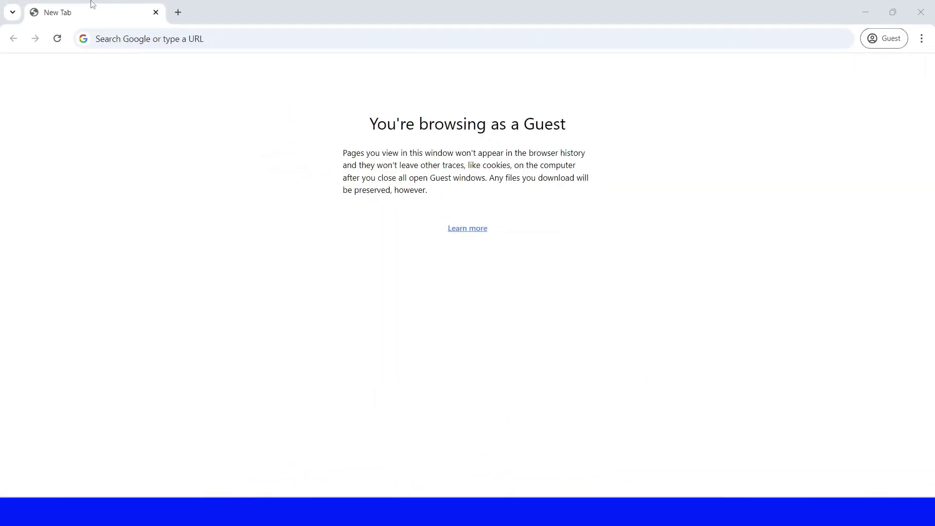
Go to pacdora.com and scroll through the homepage's Mockups, 3D Modeling and Dielines sections.
click(159, 39)
text(pa)
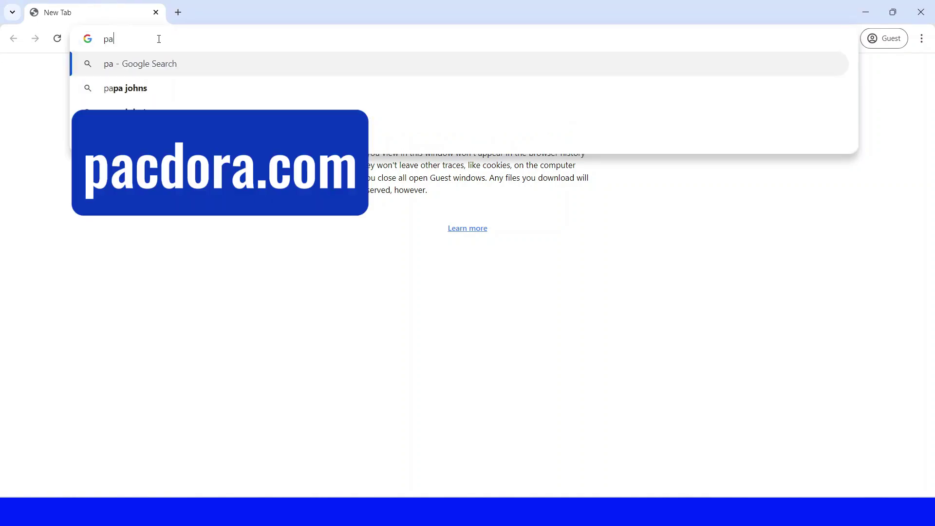
text(cdora.com)
key(Return)
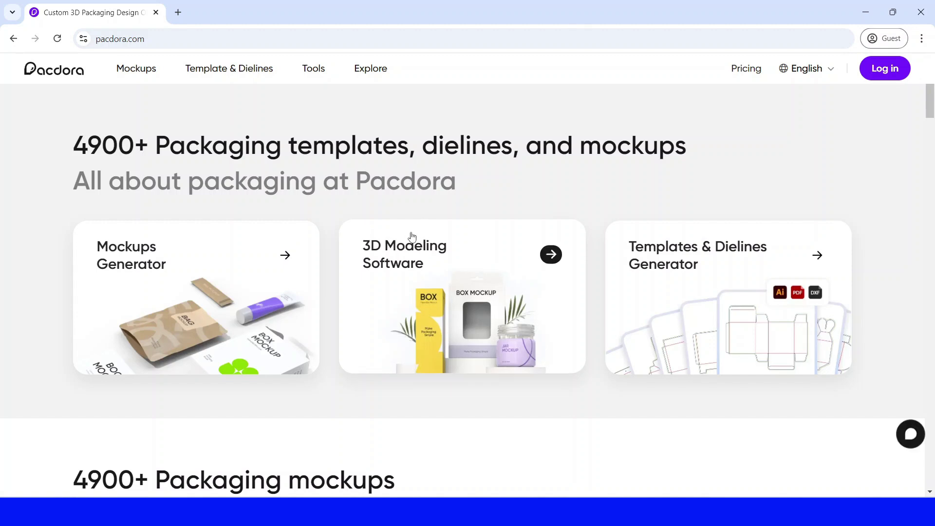
scroll(298, 344, down, 3)
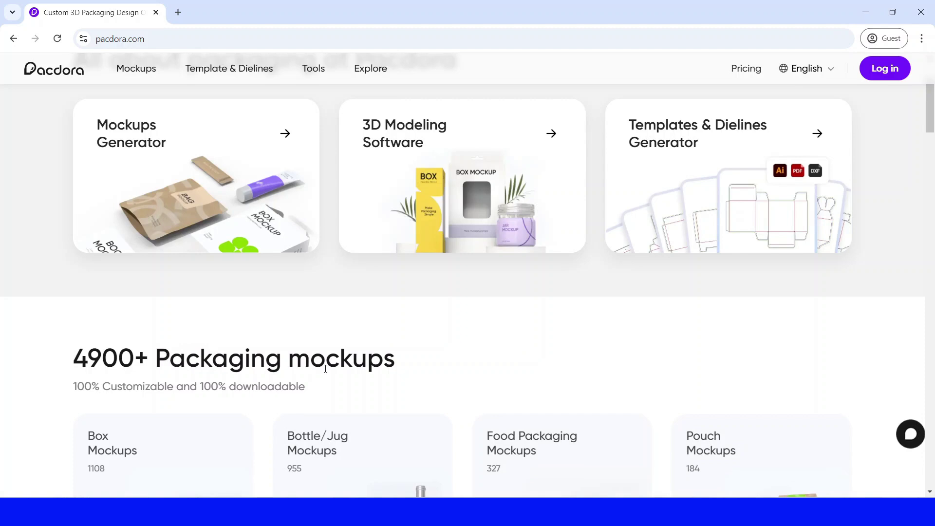
scroll(325, 369, down, 5)
scroll(203, 319, up, 8)
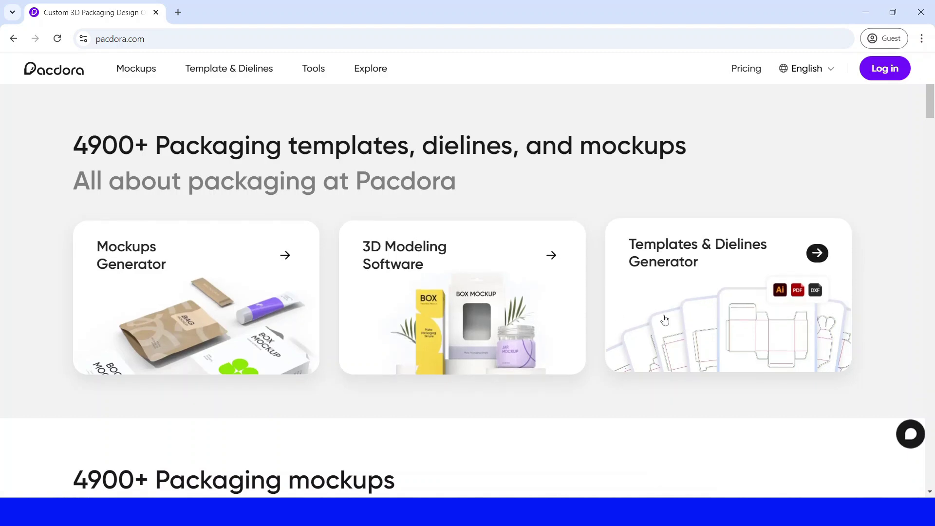
click(889, 79)
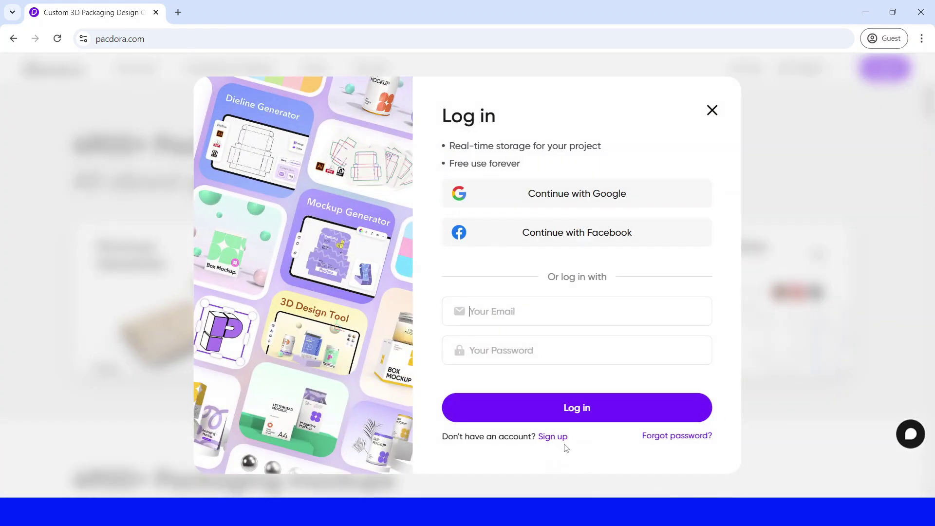
click(558, 438)
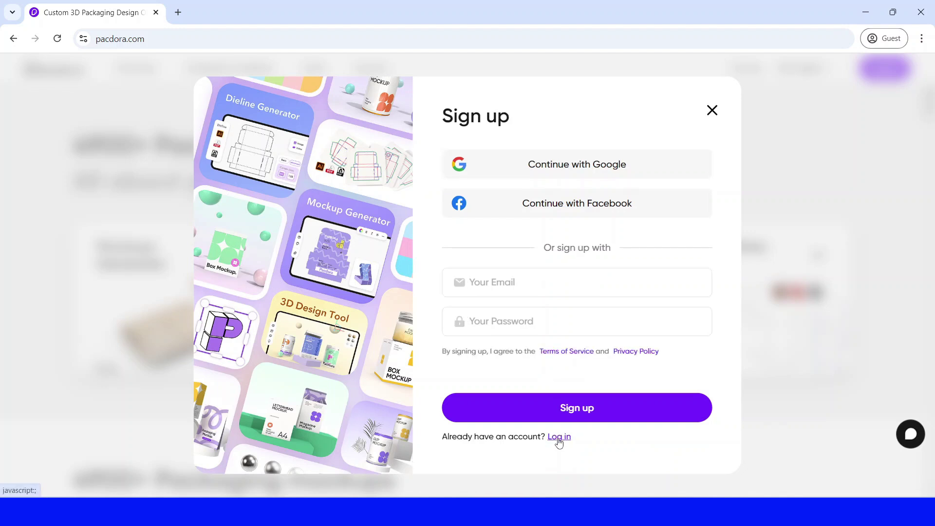
click(835, 148)
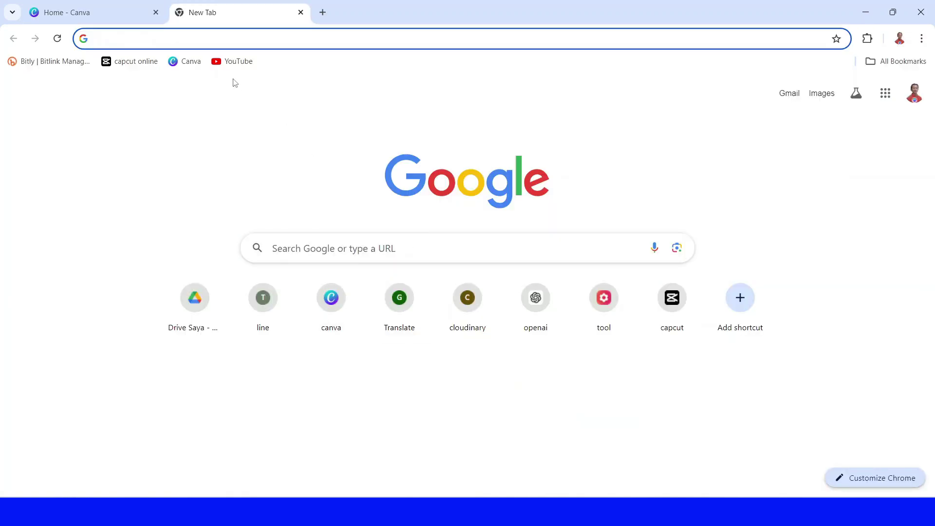
Load the Pacdora homepage and open the Mockups Generator library.
text(pacdora.com)
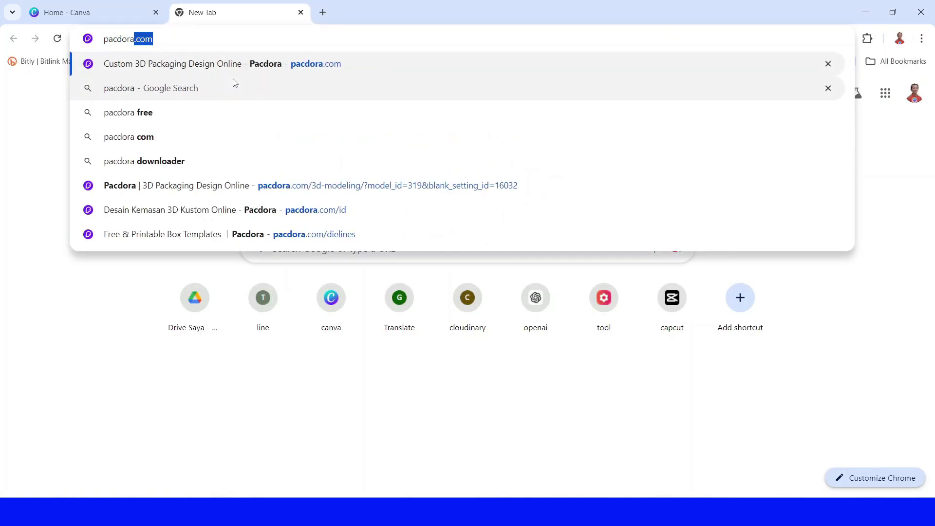
key(Return)
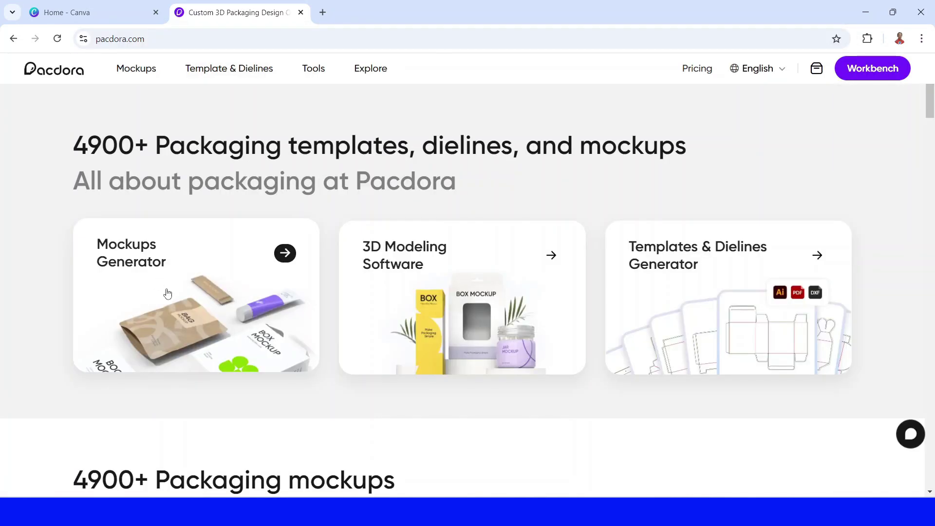
click(167, 292)
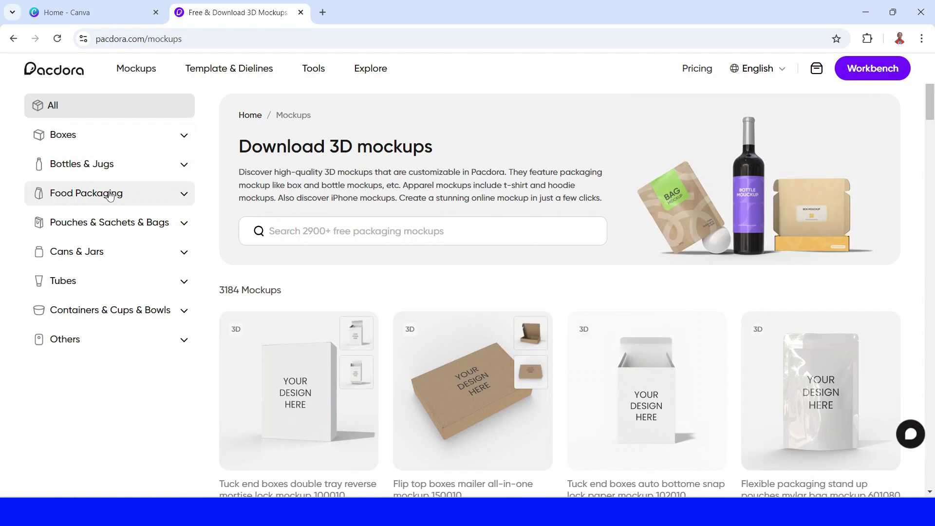
scroll(384, 338, down, 7)
scroll(385, 339, down, 15)
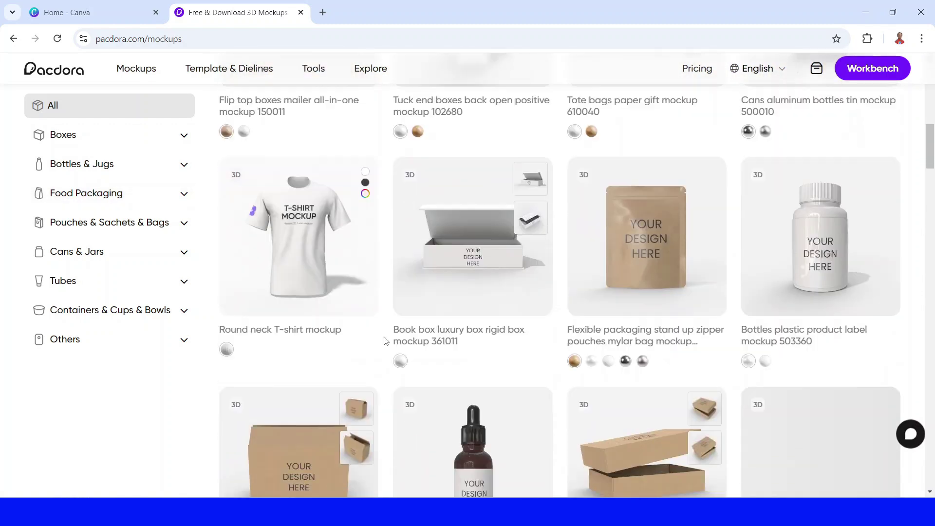
scroll(387, 340, up, 10)
scroll(388, 339, up, 10)
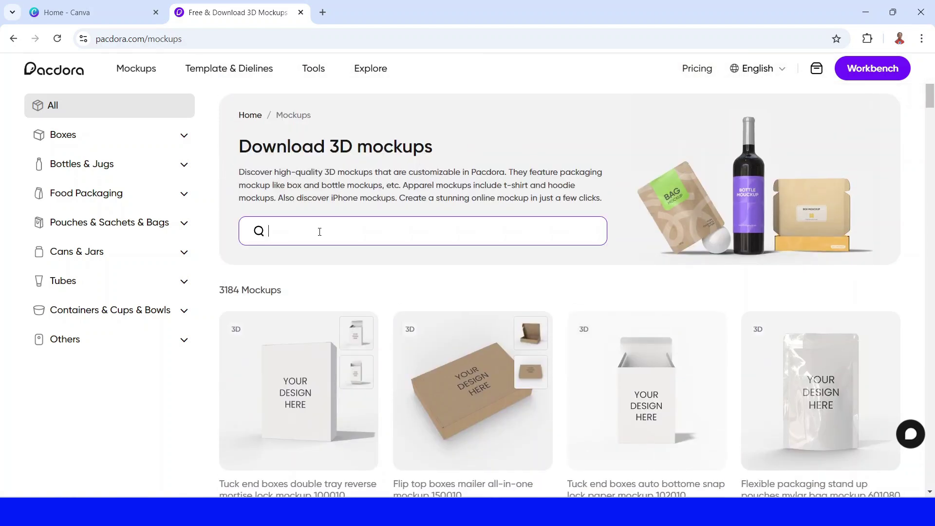
Search the mockups for Pouches and browse the 270 results.
text(p)
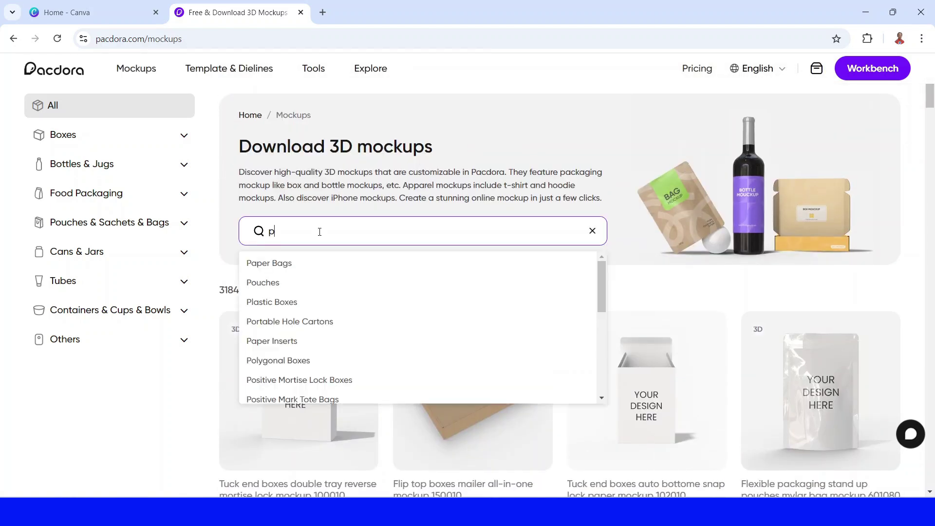
text(o)
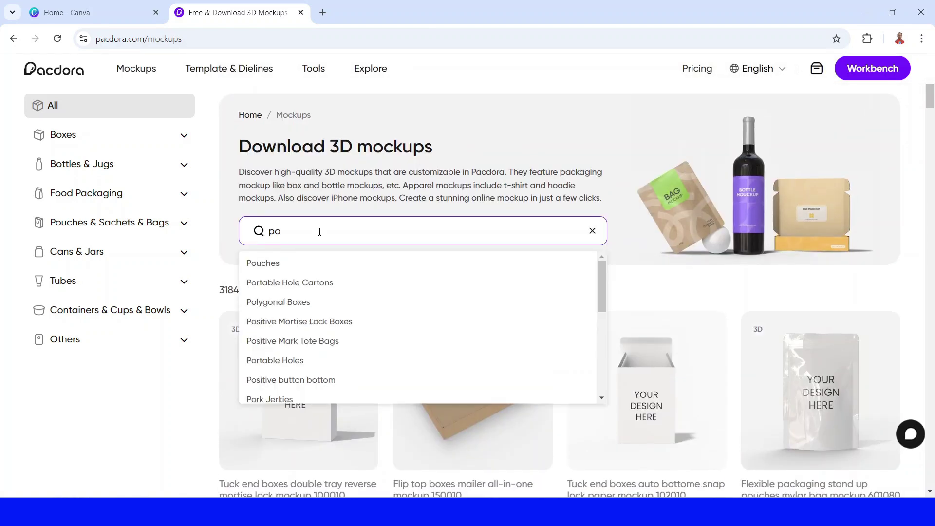
click(313, 264)
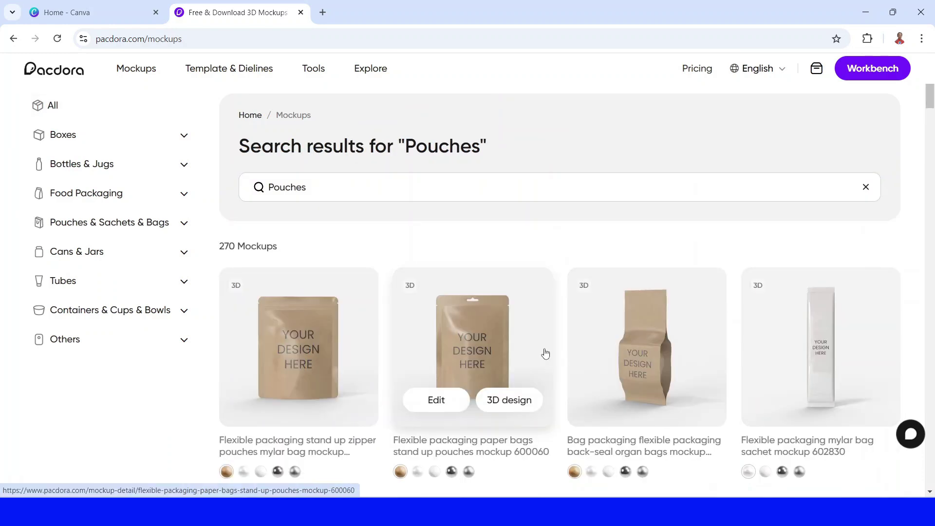
scroll(545, 354, down, 3)
scroll(545, 354, down, 3)
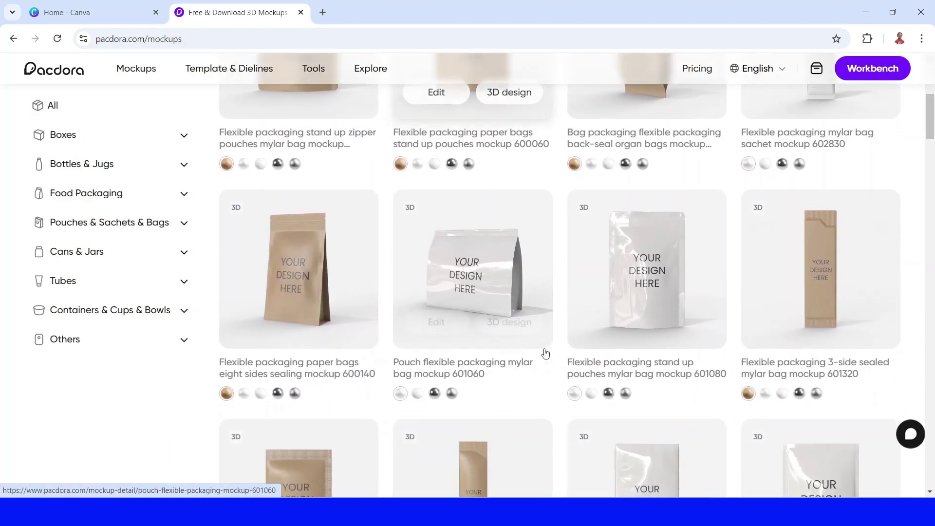
scroll(545, 354, up, 6)
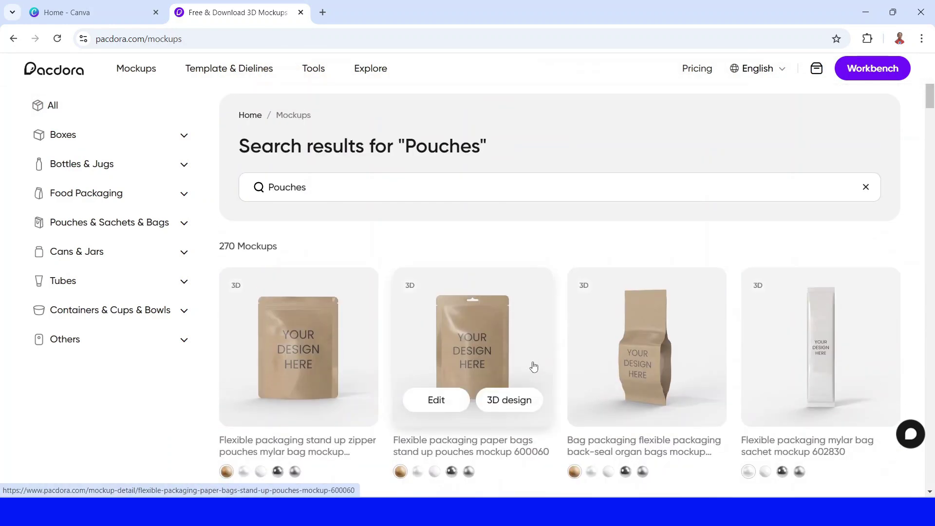
Return to the Pacdora homepage and open the Templates & Dielines Generator library.
click(10, 39)
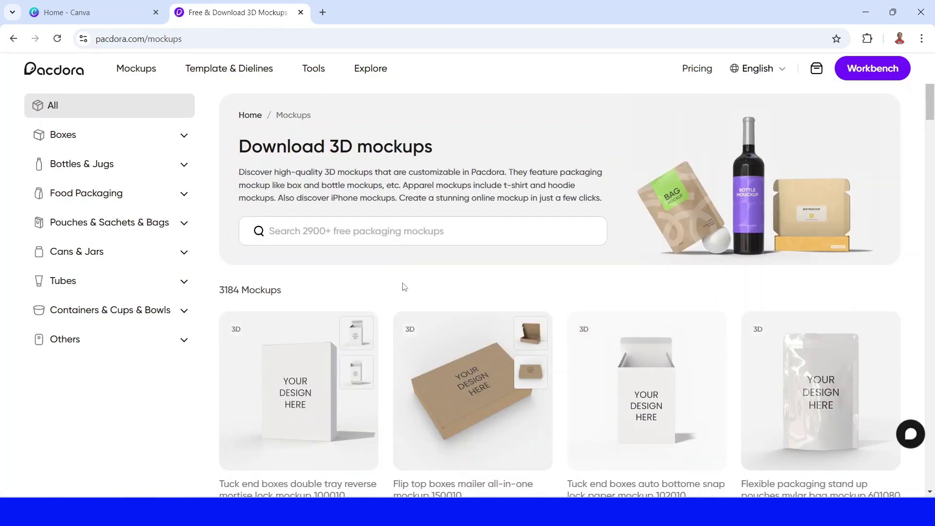
scroll(404, 287, down, 10)
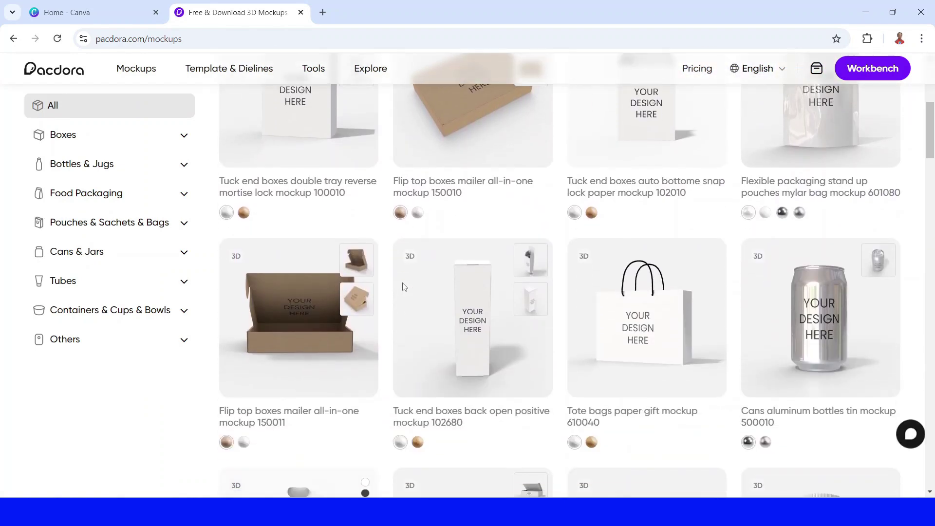
scroll(403, 287, down, 1)
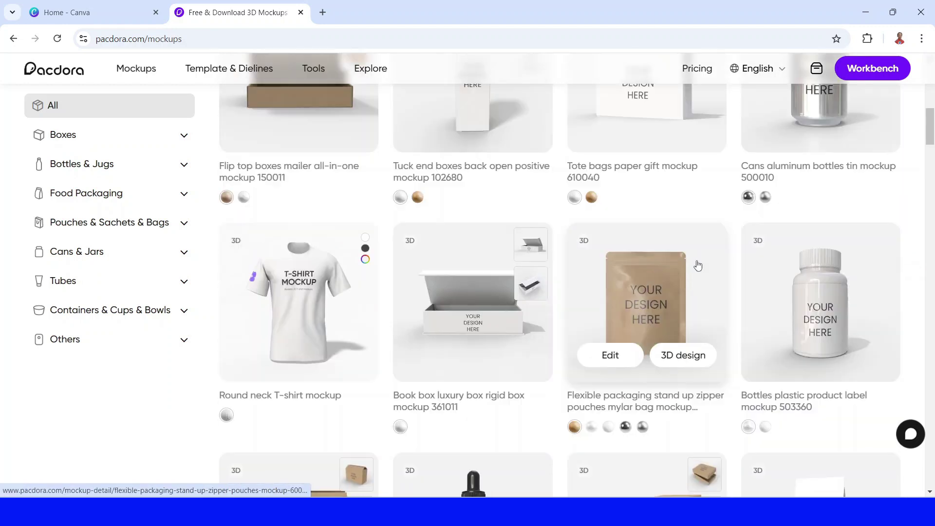
click(13, 39)
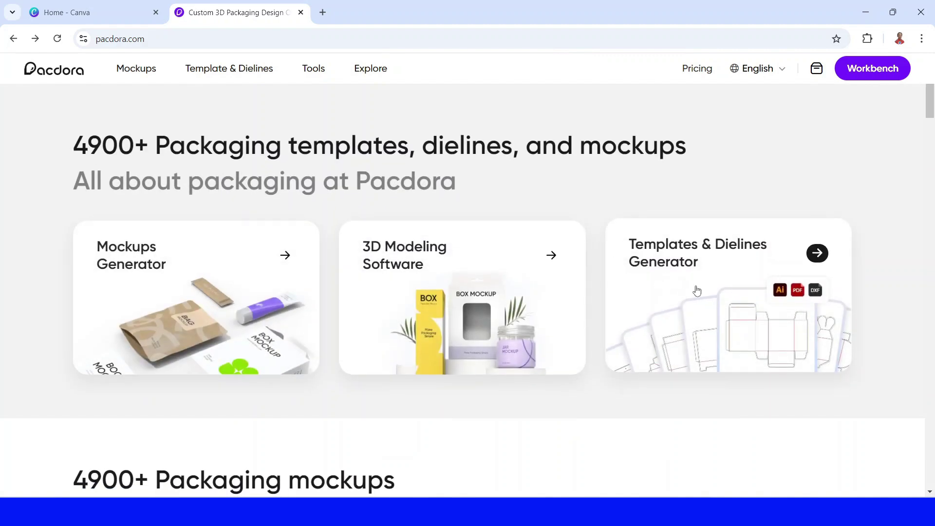
scroll(705, 308, down, 2)
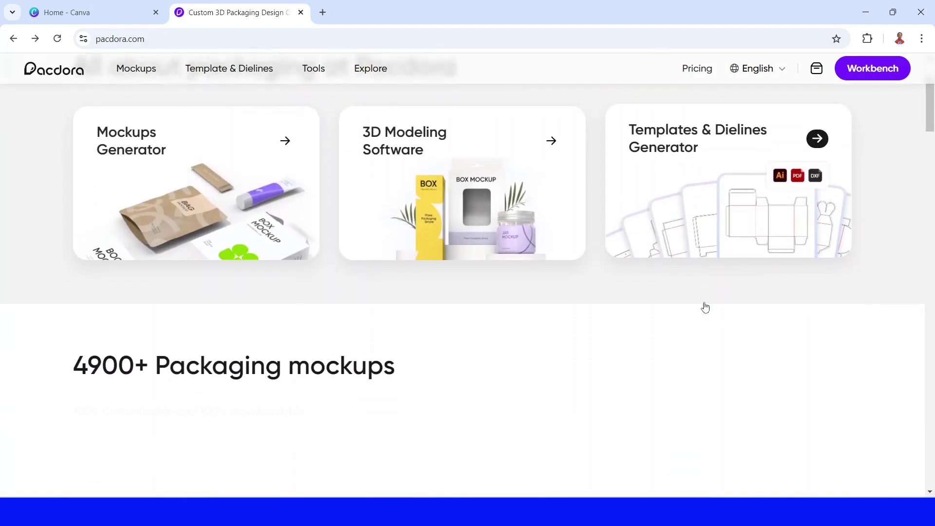
scroll(705, 297, up, 1)
click(720, 284)
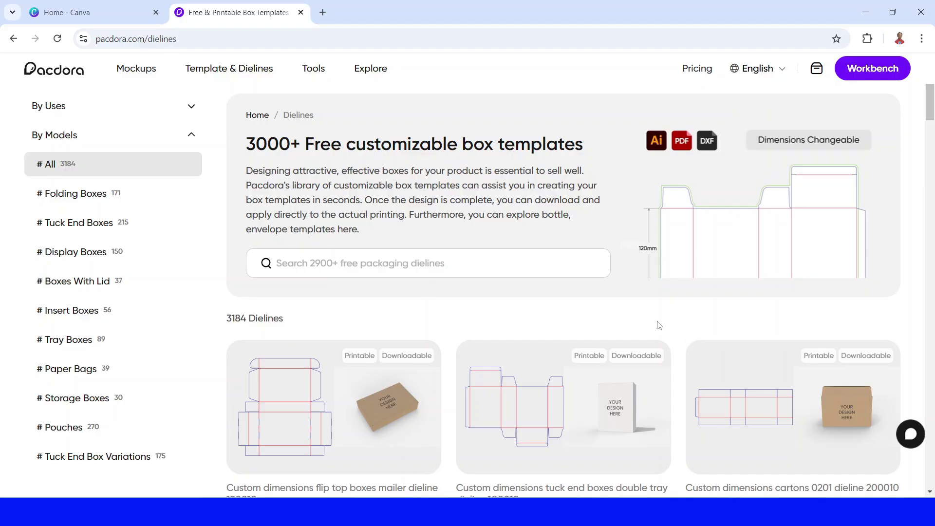
Search dielines for 'pouche' and open the first stand-up zipper pouch dieline, 600040.
click(323, 264)
text(pouches)
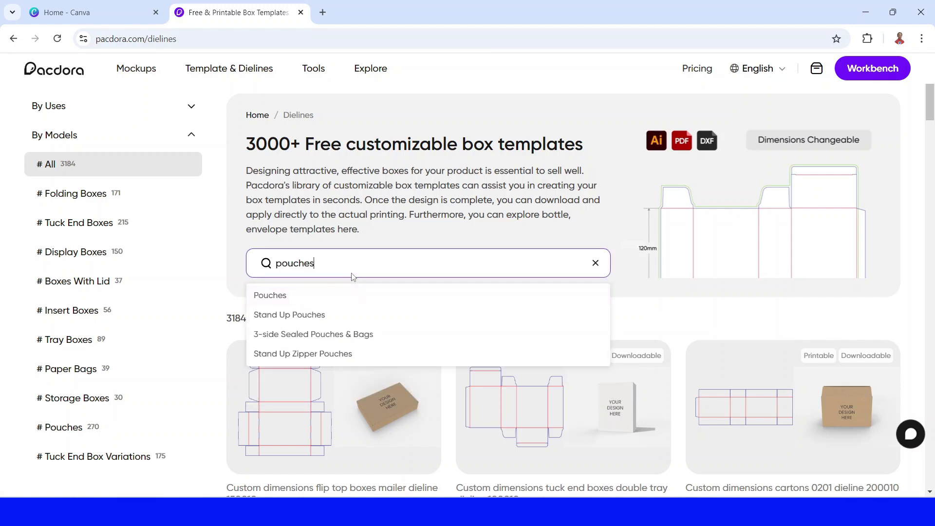
key(Return)
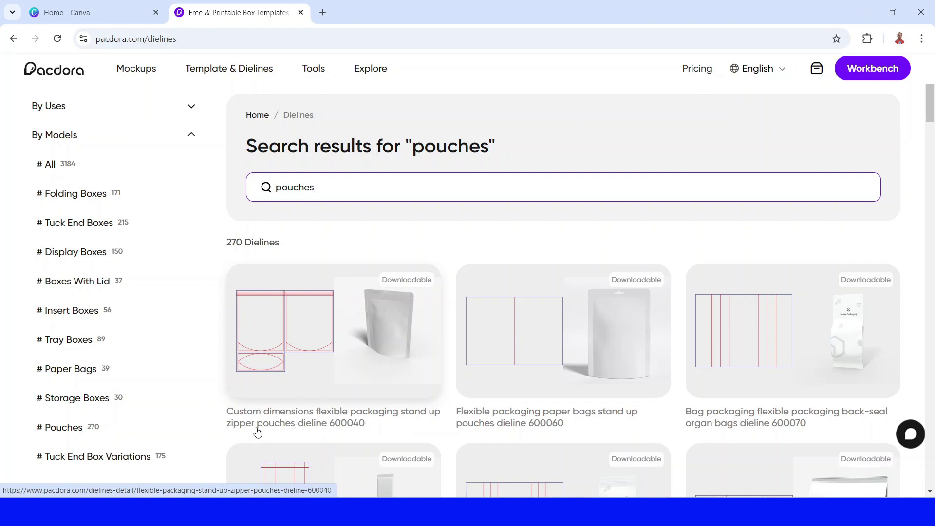
click(329, 331)
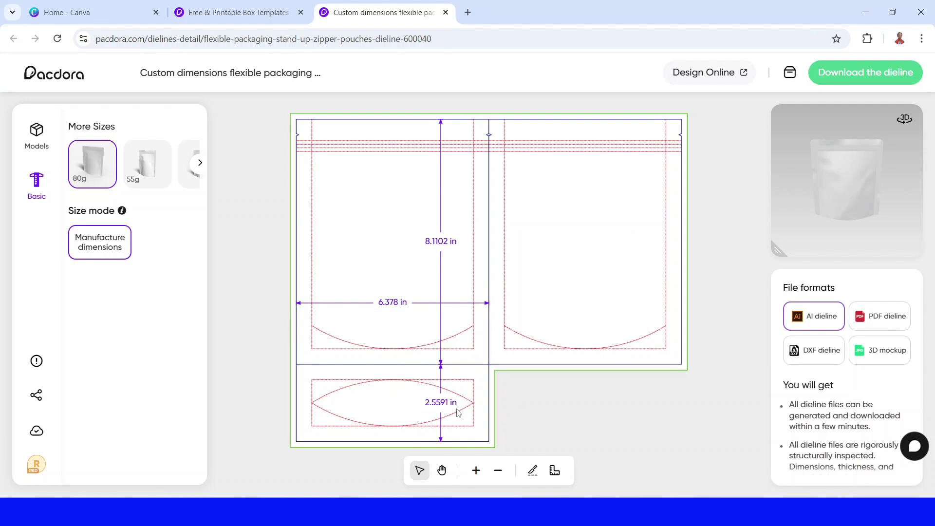
Browse the available pouch sizes, then download the dieline in PDF format.
click(199, 162)
click(200, 165)
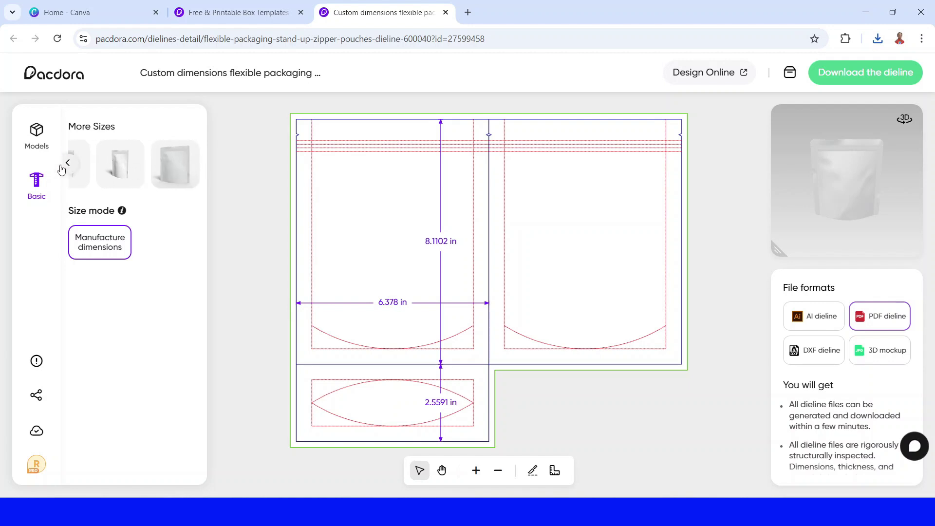
click(69, 165)
click(71, 168)
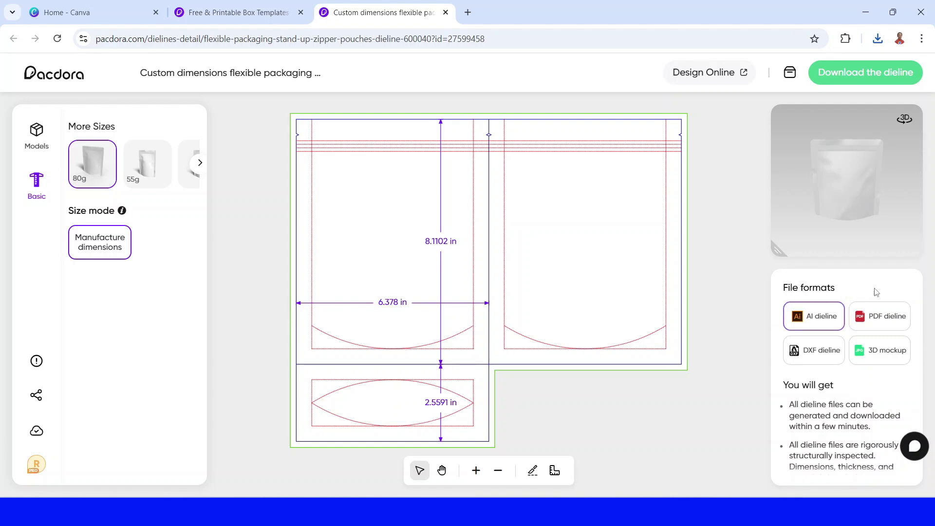
click(887, 321)
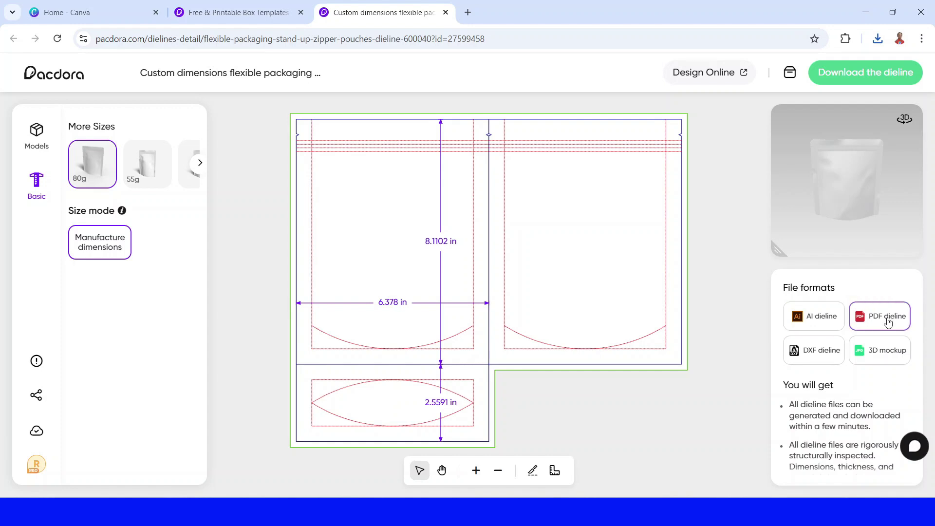
click(866, 78)
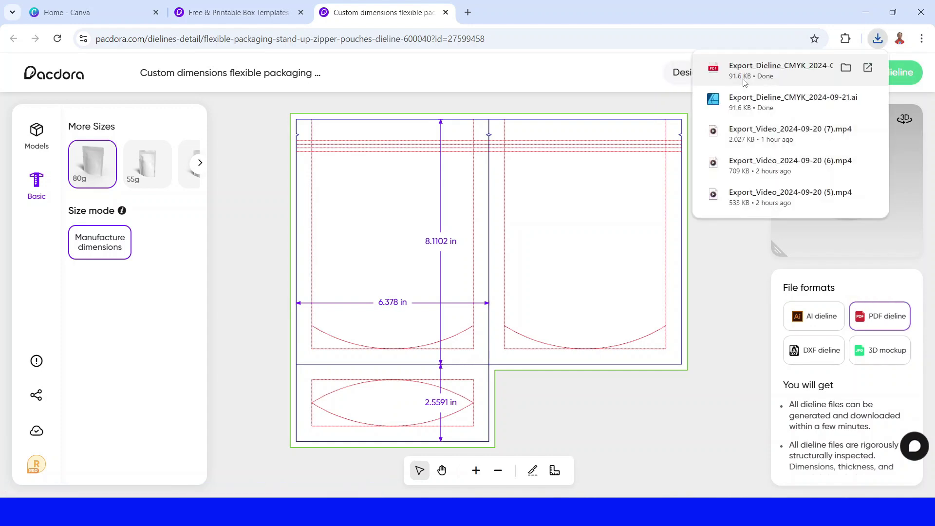
Import Export_Dieline_CMYK_2024-09-21.pdf into Canva and open it as a 5-page design.
click(68, 5)
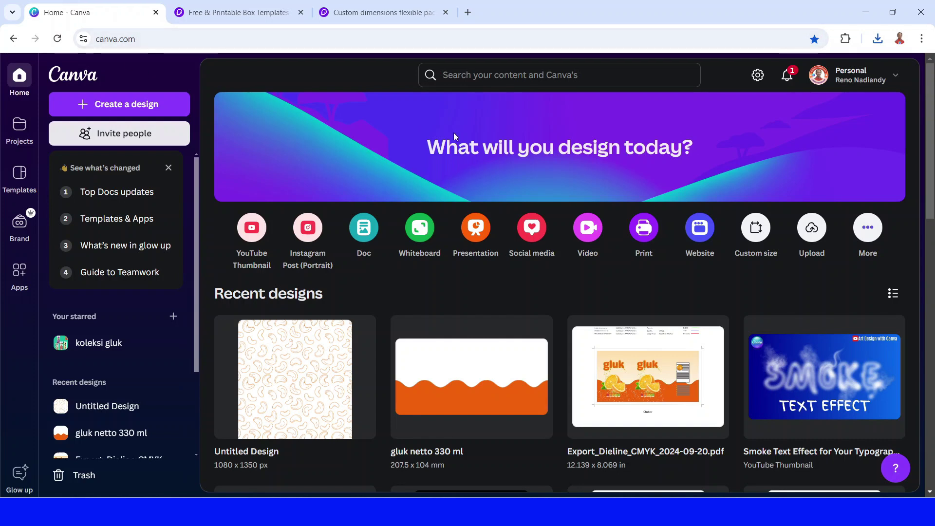
click(877, 39)
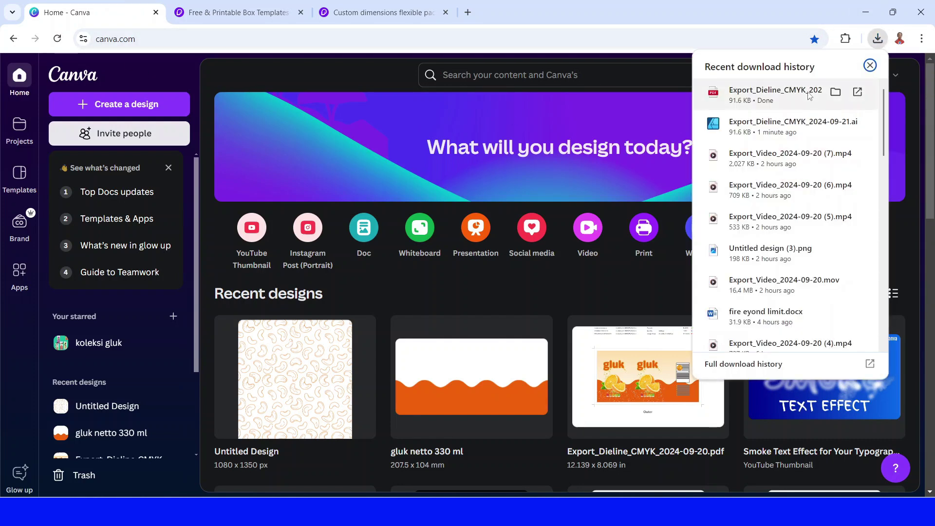
drag(808, 96, 113, 298)
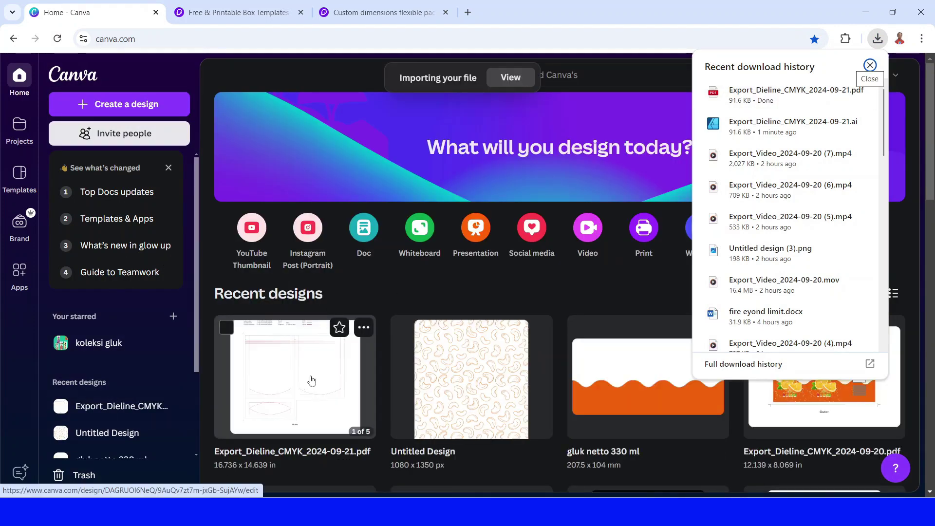
click(309, 385)
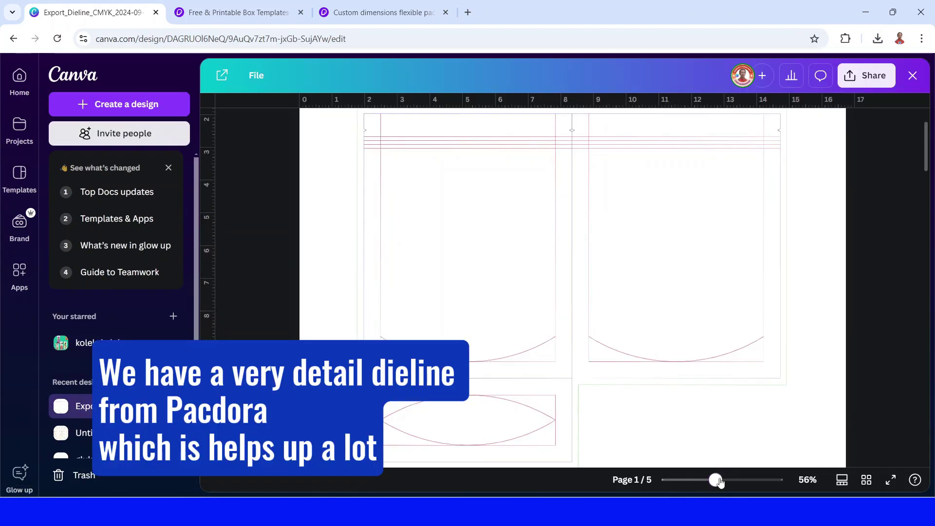
scroll(720, 430, up, 2)
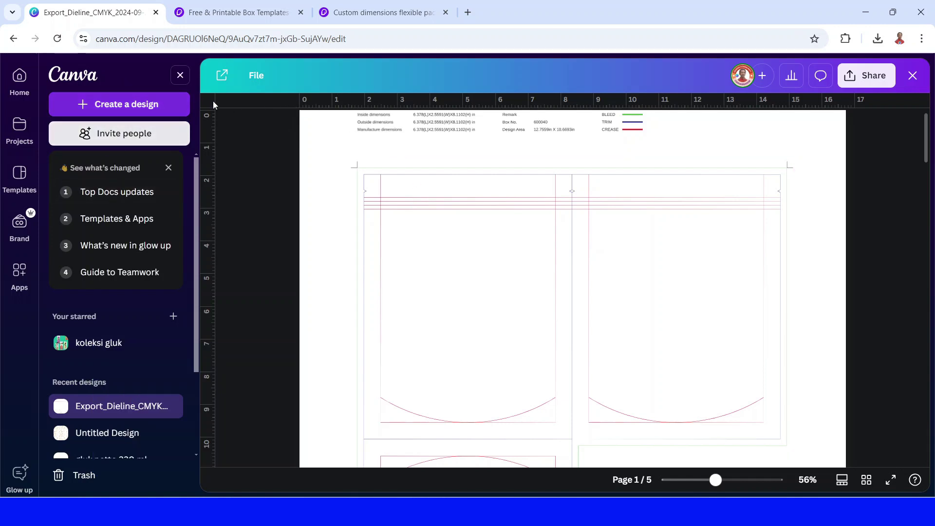
Turn on Show rulers and guides and zoom the dieline to 70%.
click(180, 74)
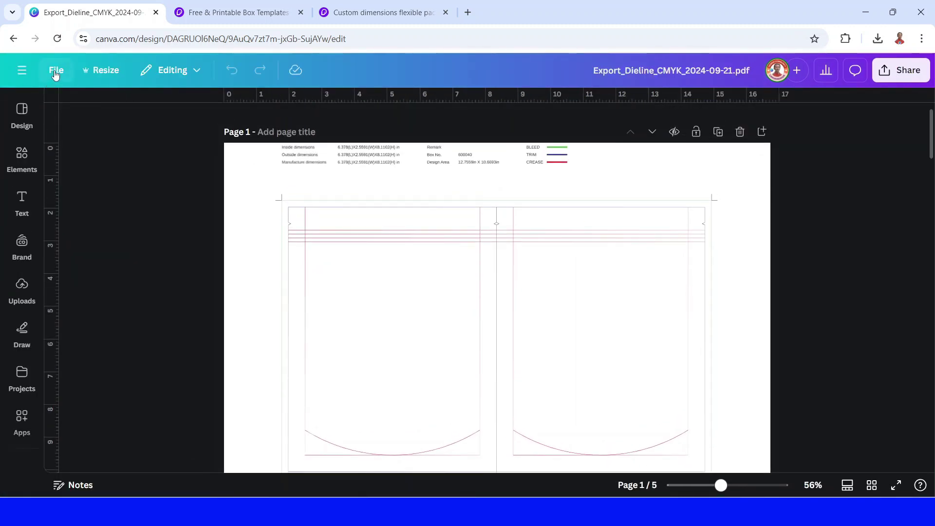
click(55, 71)
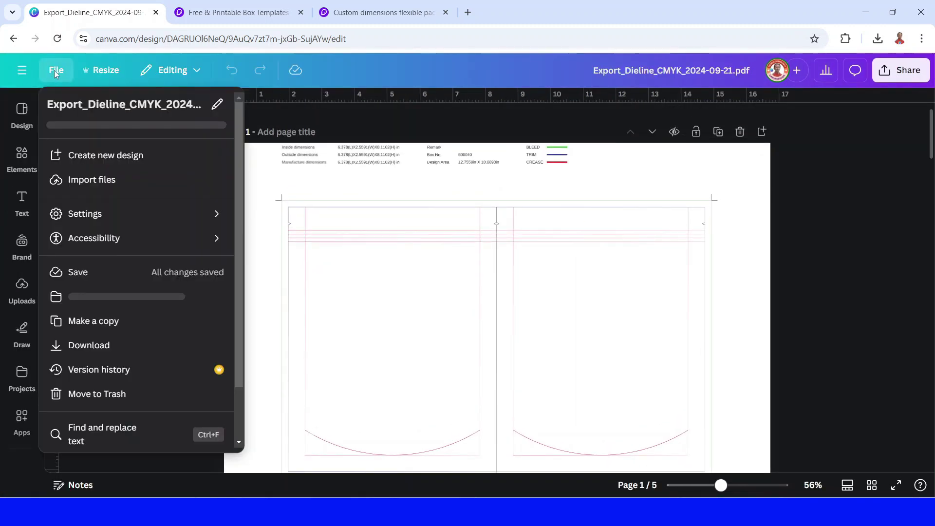
click(106, 222)
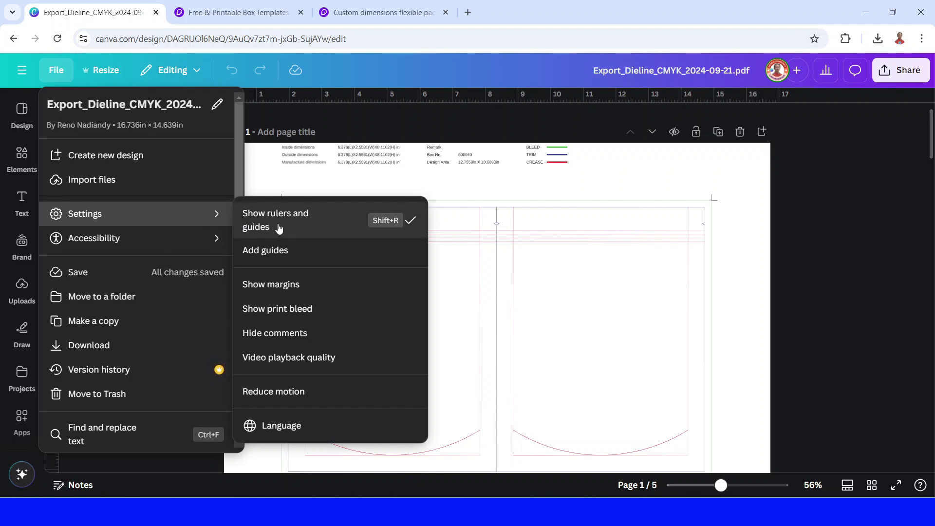
click(584, 309)
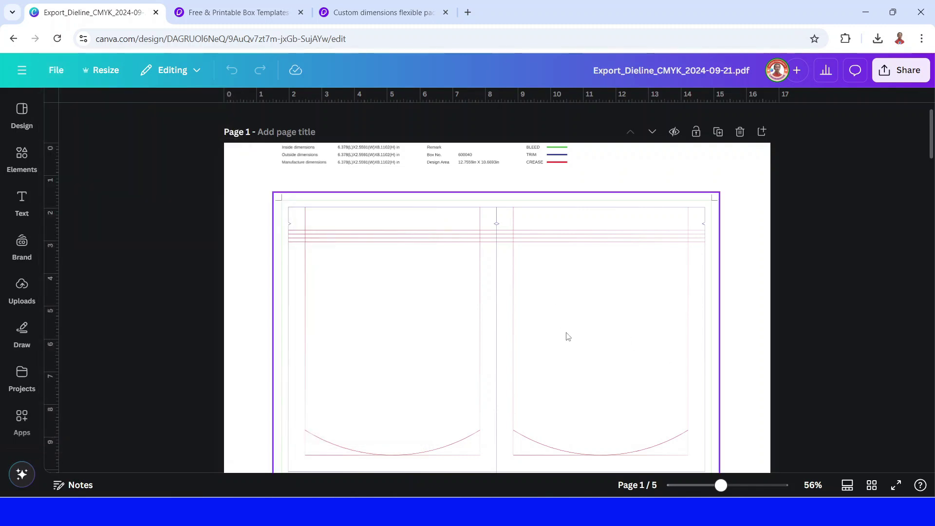
drag(721, 486, 727, 485)
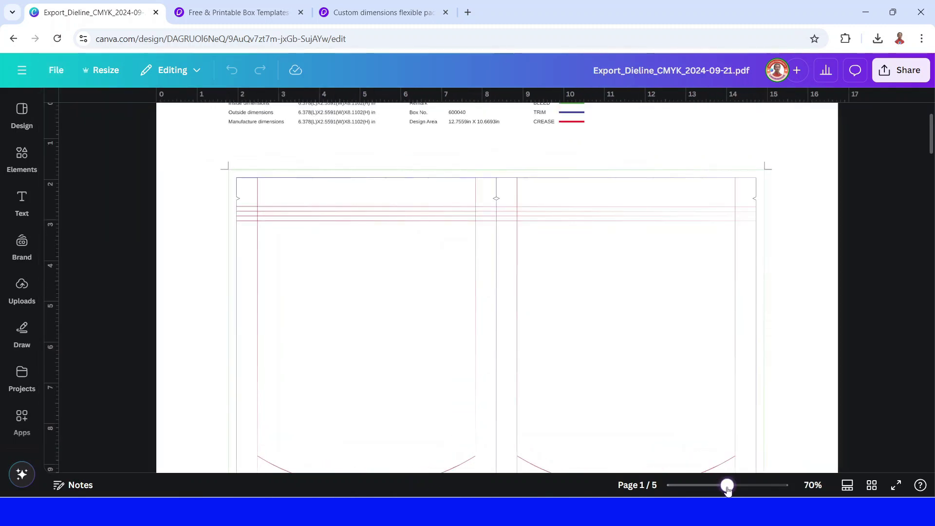
Add guides along the dieline's top edge and left edge.
click(376, 155)
drag(314, 94, 317, 178)
drag(51, 185, 756, 253)
Add horizontal and vertical guides at the bottom, top seal lines and each panel's edges.
scroll(362, 130, down, 2)
drag(351, 95, 330, 447)
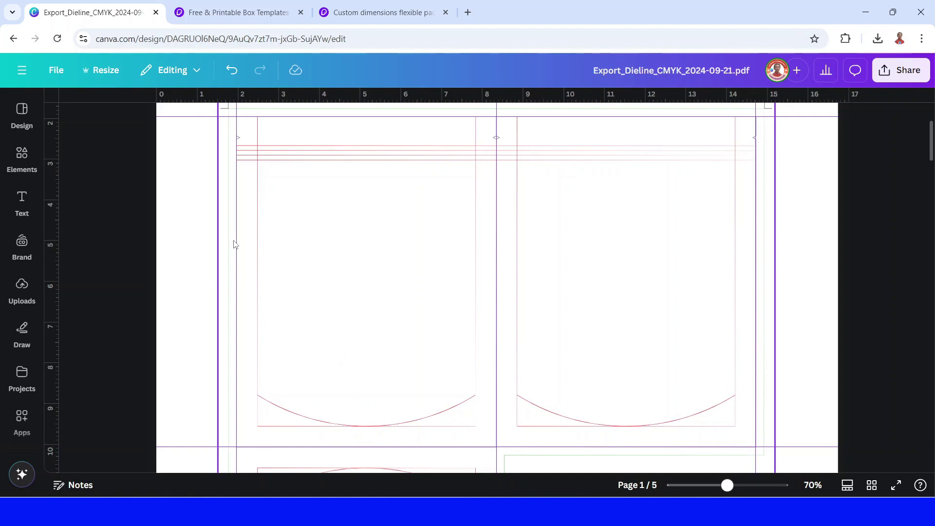
drag(194, 242, 257, 211)
drag(51, 201, 474, 259)
drag(374, 96, 377, 161)
drag(52, 234, 734, 235)
drag(445, 96, 445, 394)
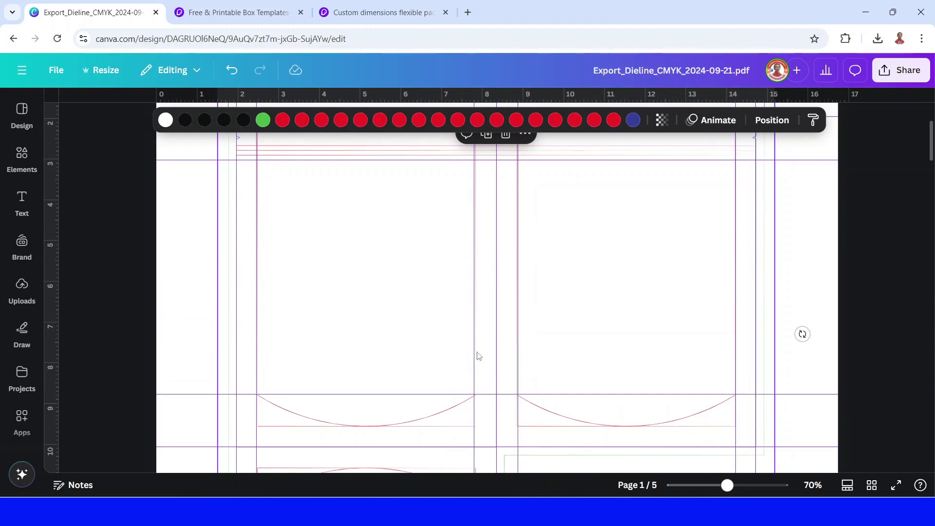
Add a Rounded Square shape and set its corner rounding to 0.
click(22, 157)
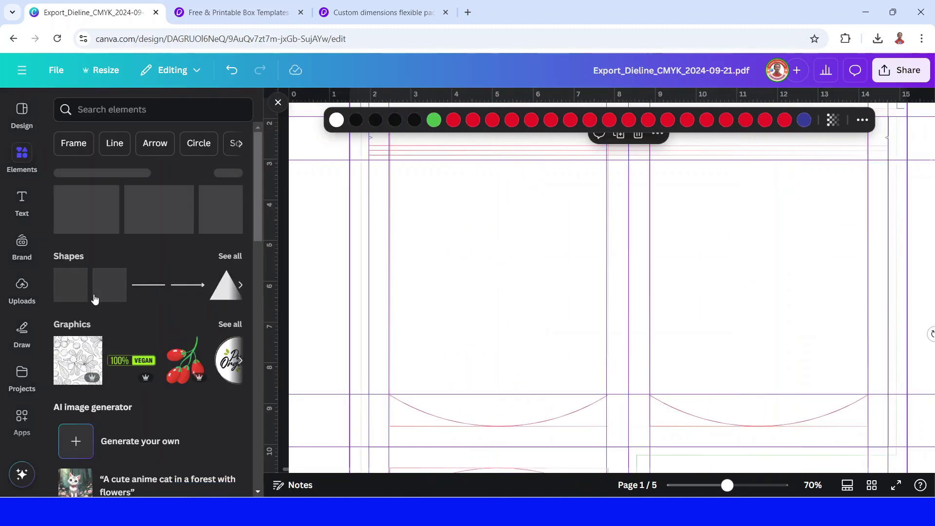
click(78, 278)
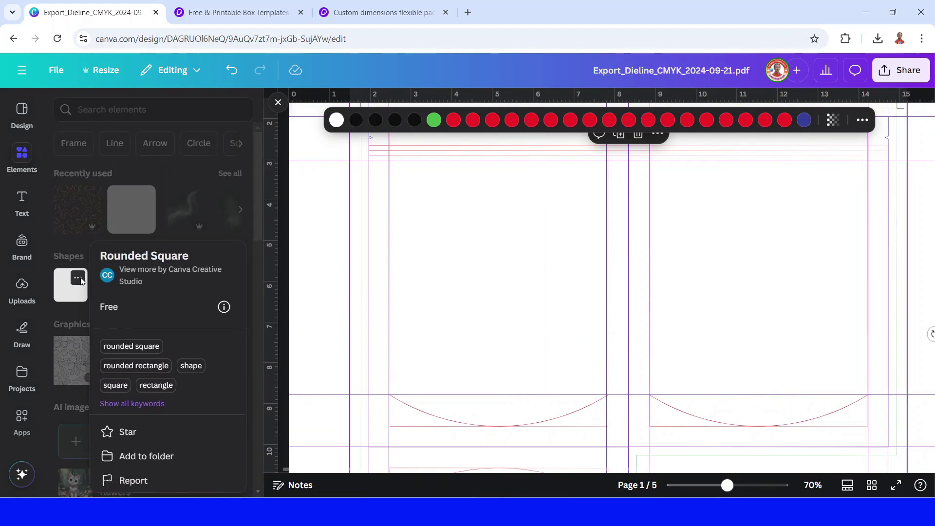
click(69, 290)
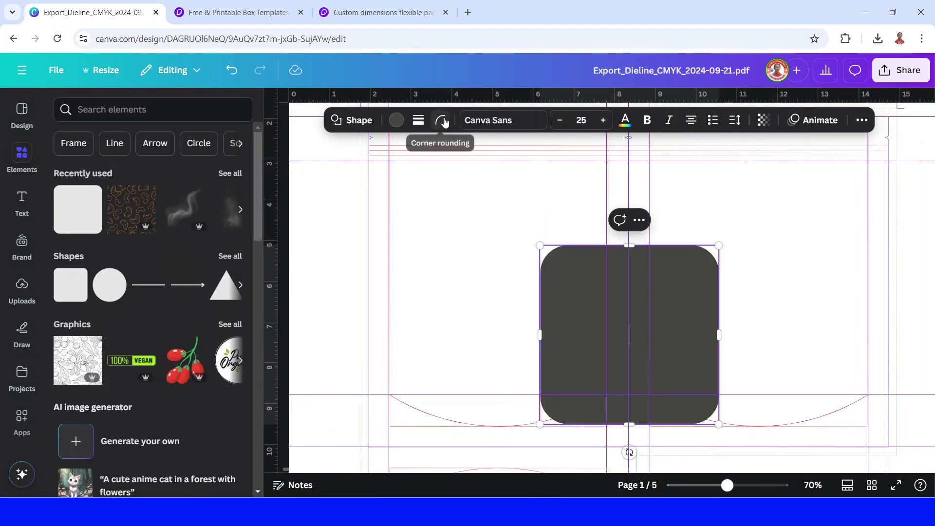
click(442, 121)
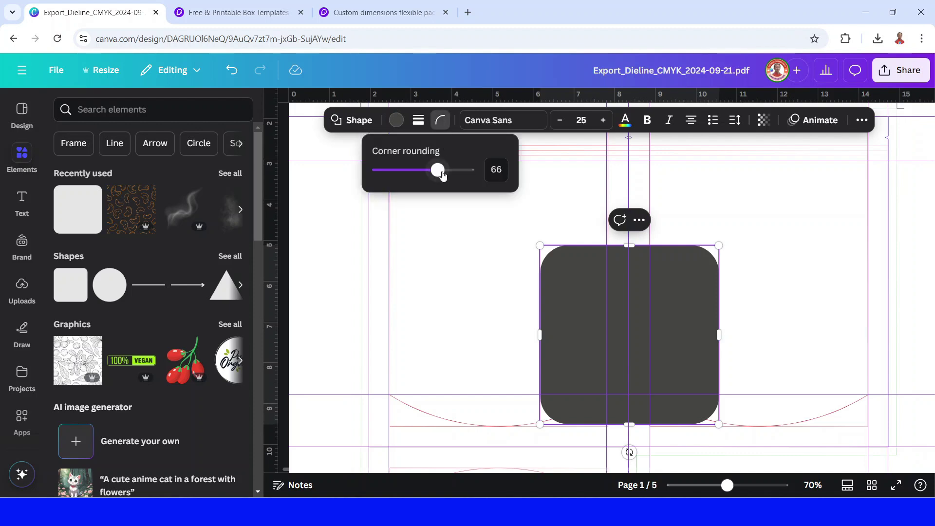
drag(442, 176, 375, 177)
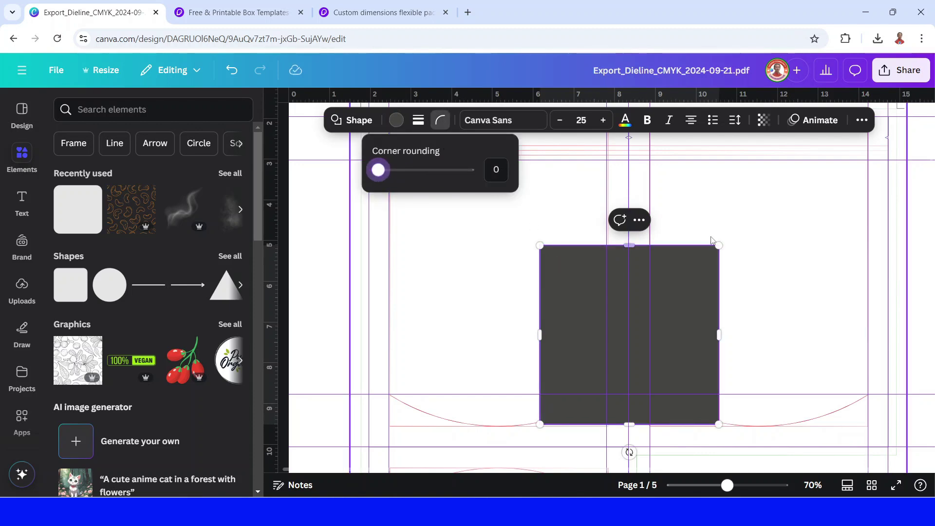
click(634, 287)
Move and stretch the rectangle to cover the front panel, about 6.4 × 7.9.
drag(585, 298, 425, 240)
scroll(426, 241, up, 2)
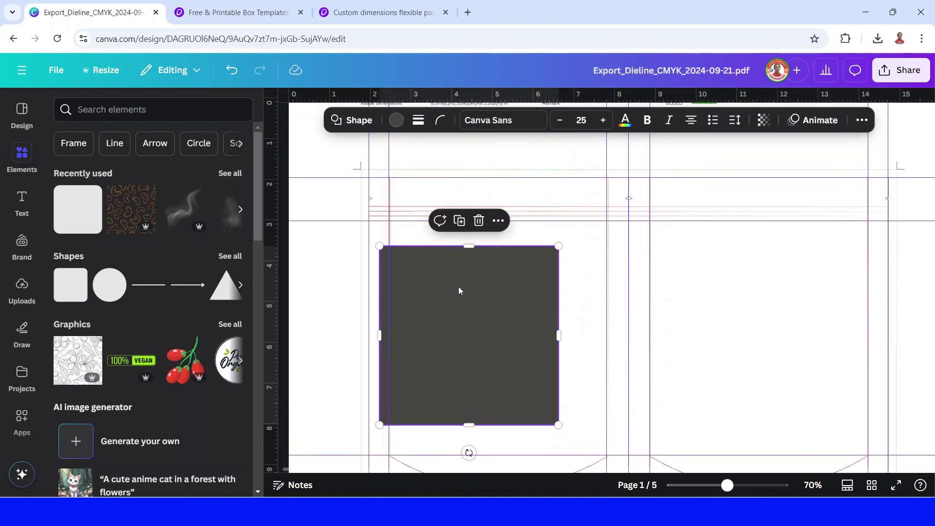
drag(458, 279, 447, 229)
drag(548, 355, 627, 417)
scroll(626, 415, down, 4)
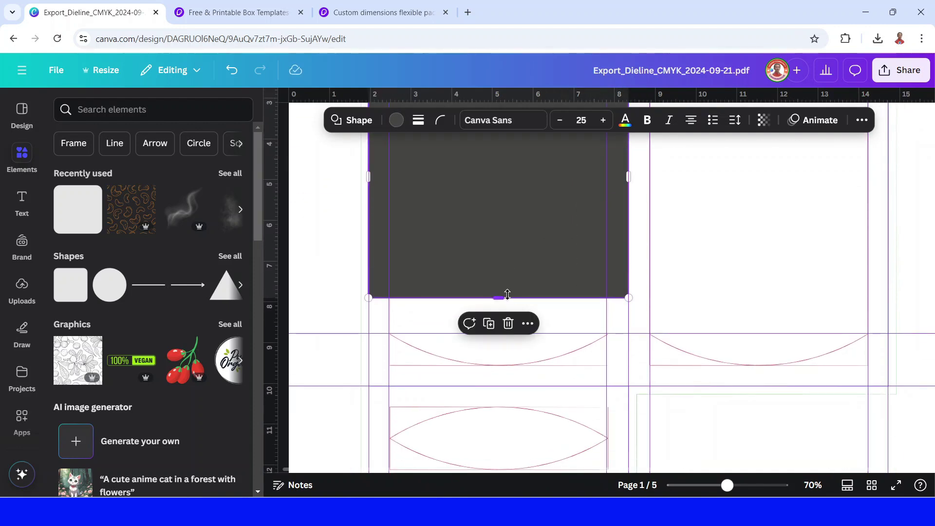
drag(503, 303, 503, 383)
scroll(466, 276, up, 2)
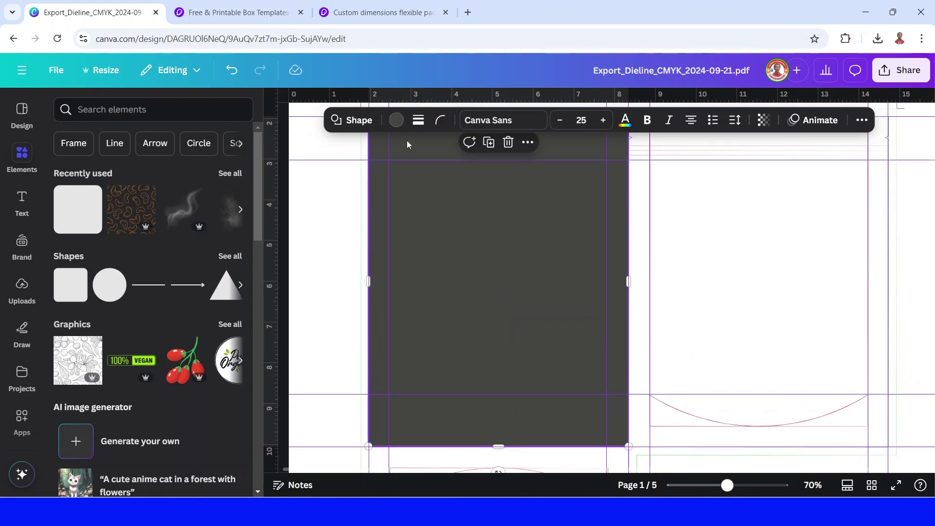
click(397, 122)
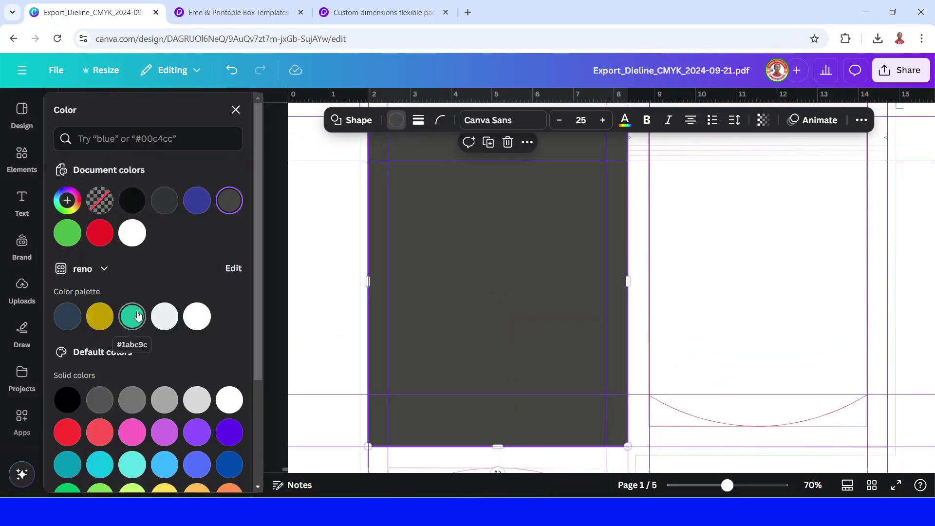
Fill the rectangle with a top-to-bottom gradient from light green to dark green #087212.
scroll(136, 315, down, 3)
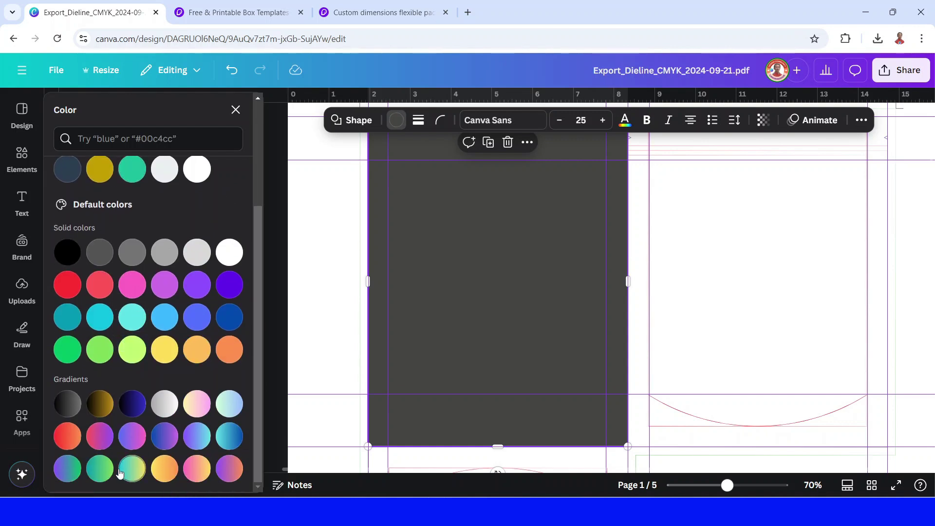
click(100, 469)
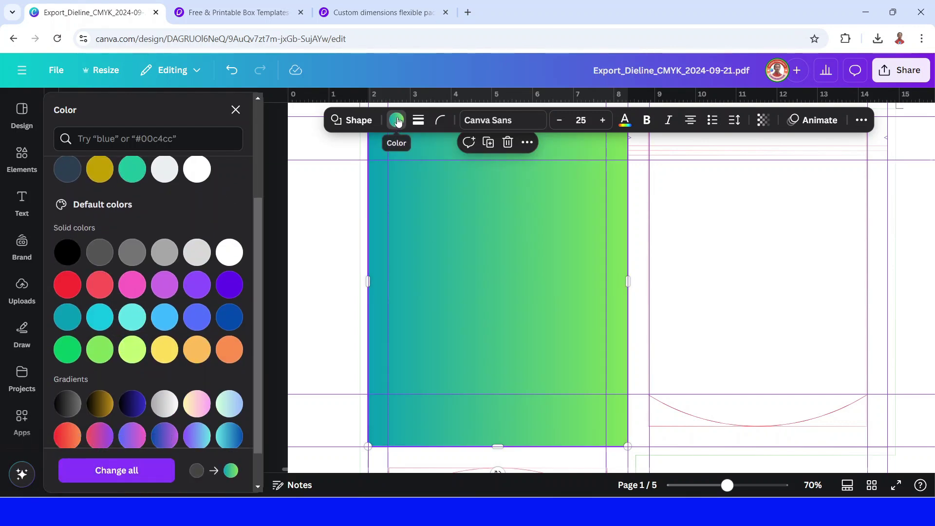
click(397, 120)
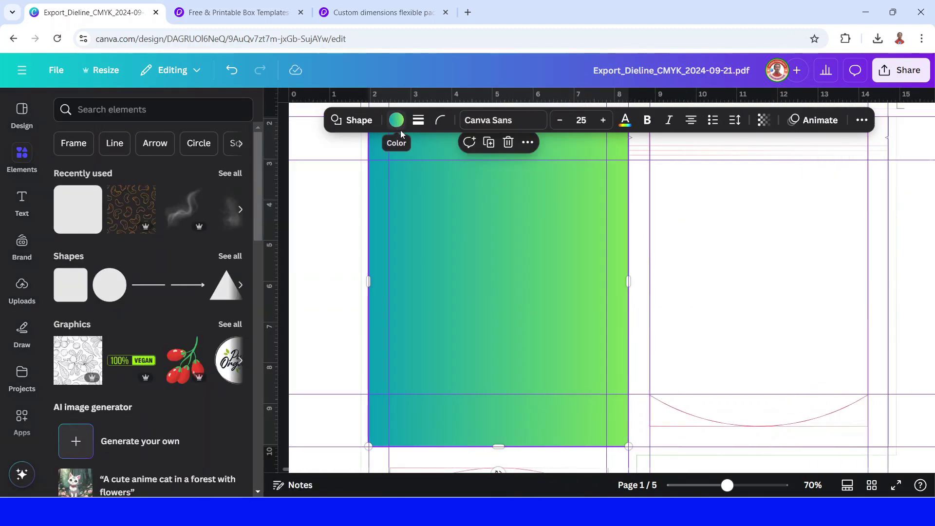
click(397, 122)
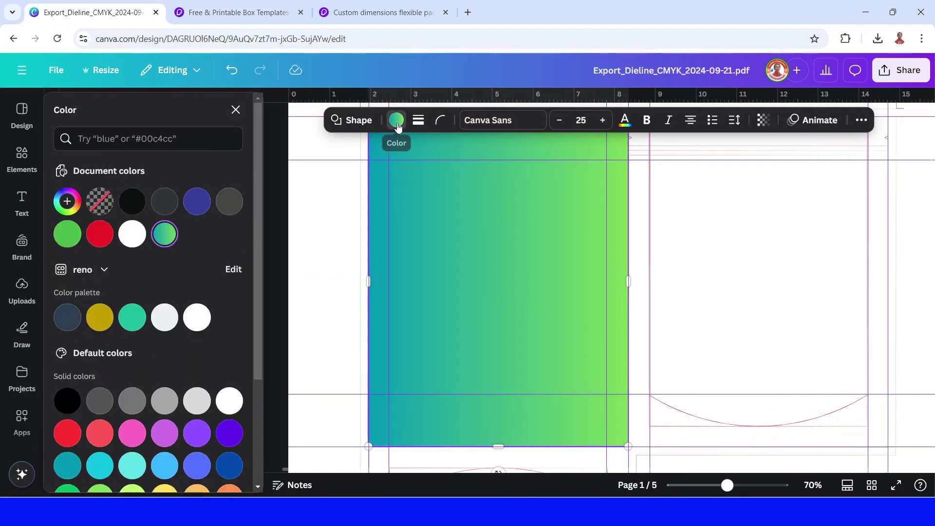
click(166, 236)
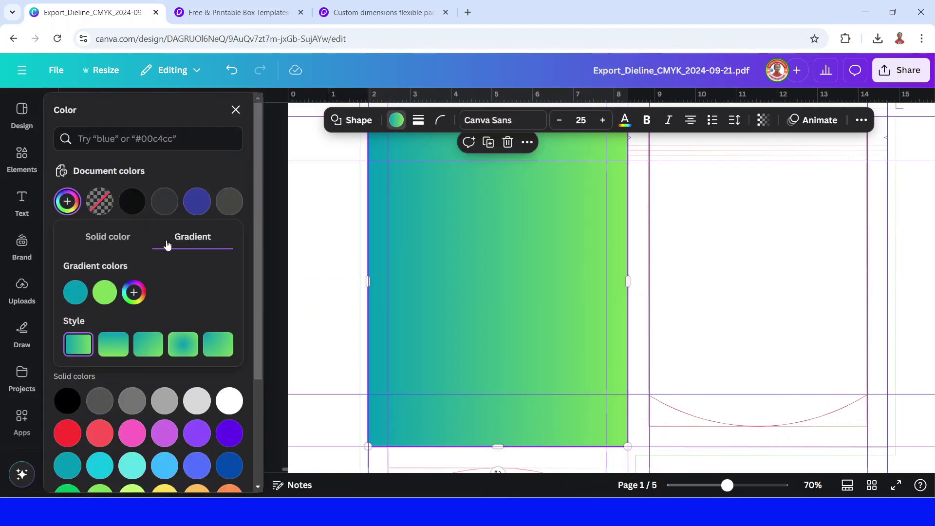
click(113, 345)
click(75, 293)
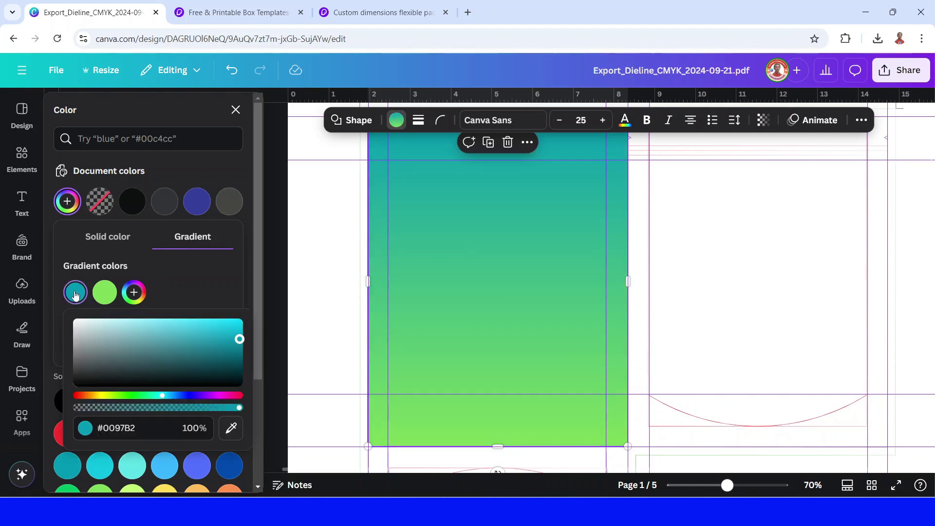
drag(190, 395, 154, 395)
click(105, 293)
click(263, 358)
click(496, 322)
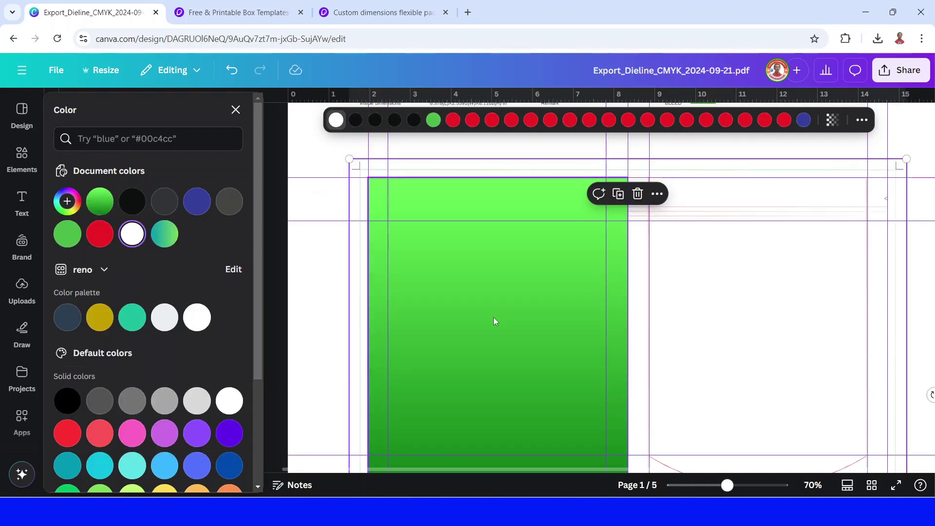
Add a 'natenuts' heading in the More Sugar font, shrunk and centred on the green panel.
click(23, 206)
drag(136, 330, 479, 251)
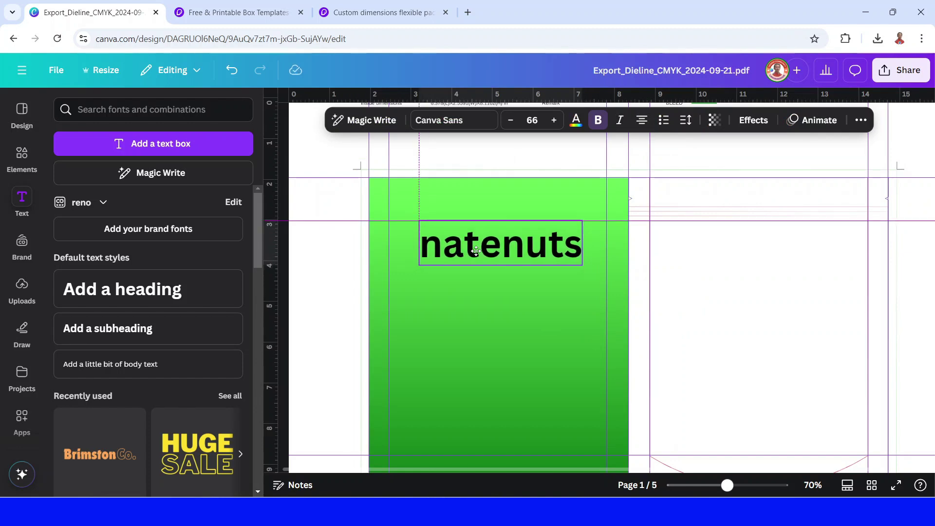
click(454, 121)
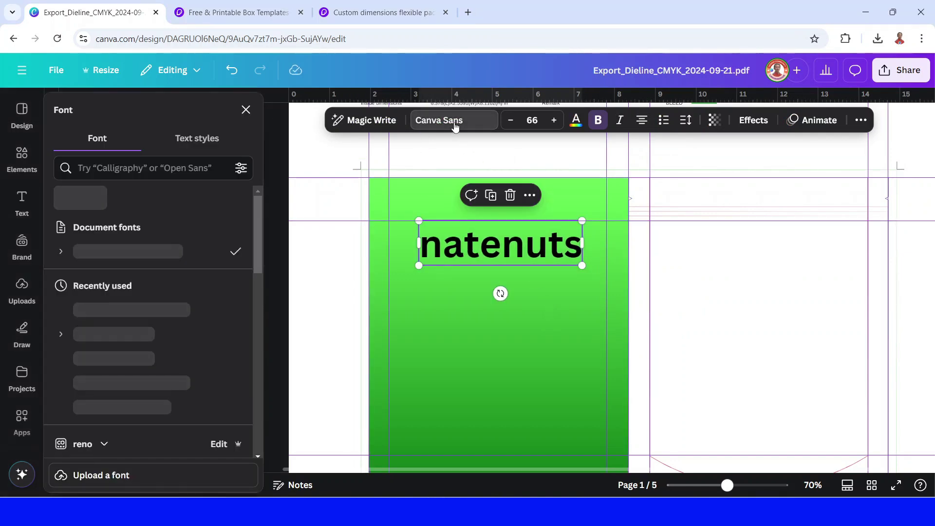
click(121, 168)
text(more)
click(117, 226)
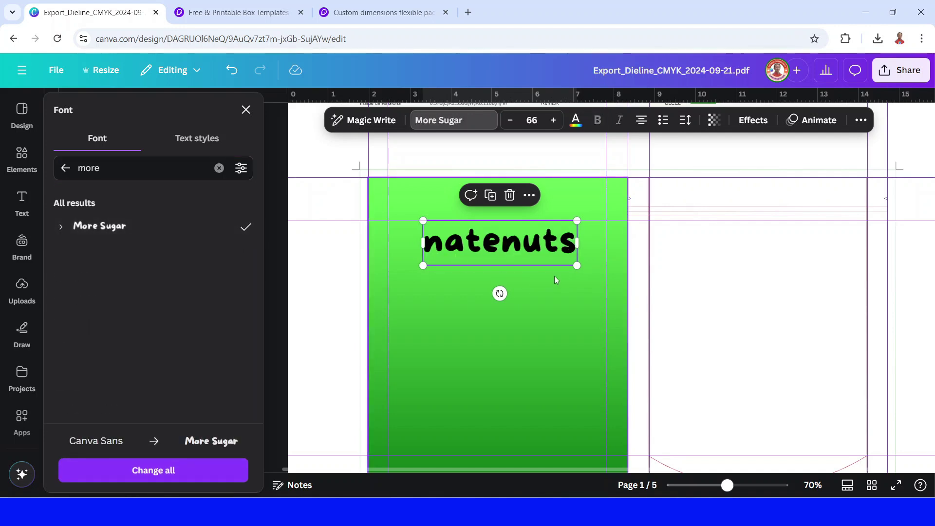
drag(576, 265, 507, 248)
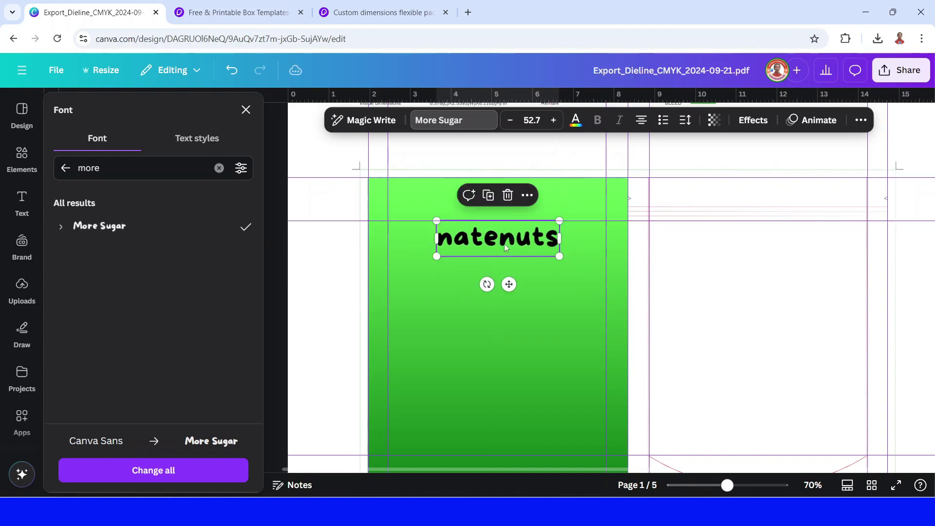
Add a 'smile' graphic from Elements, shrink it and place it just under natenuts.
click(22, 156)
text(smile)
key(Return)
click(200, 225)
click(186, 238)
drag(766, 352, 594, 440)
drag(538, 426, 541, 241)
Group the natenuts title with the smile, then select the green background rectangle.
shift+click(543, 243)
click(477, 195)
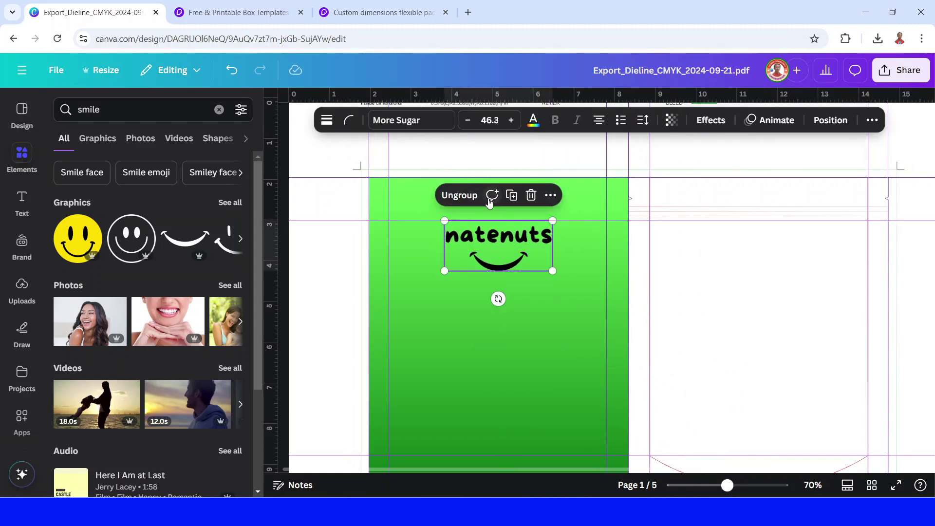
click(577, 314)
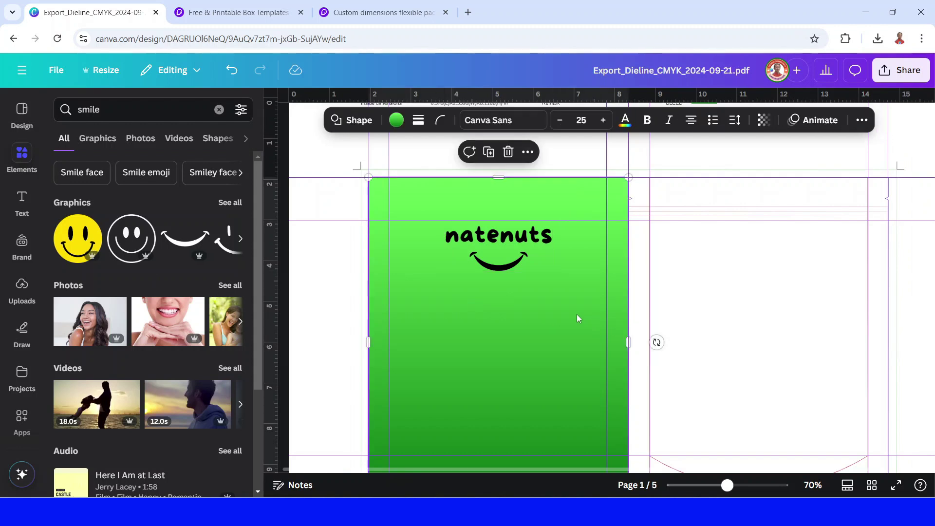
Duplicate the green rectangle and shrink the copy to sit over the title area.
click(489, 152)
drag(668, 342, 539, 342)
scroll(507, 399, down, 3)
drag(480, 388, 487, 252)
scroll(509, 333, up, 4)
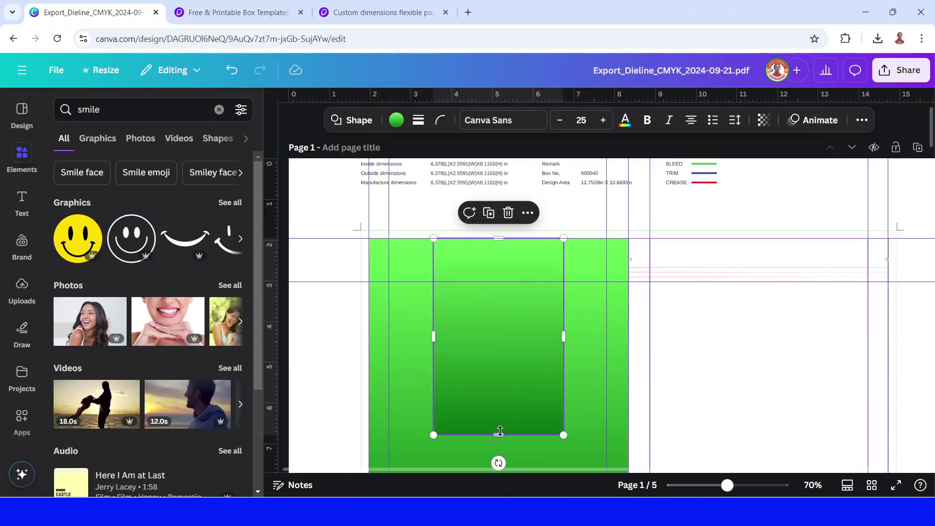
drag(506, 381, 501, 367)
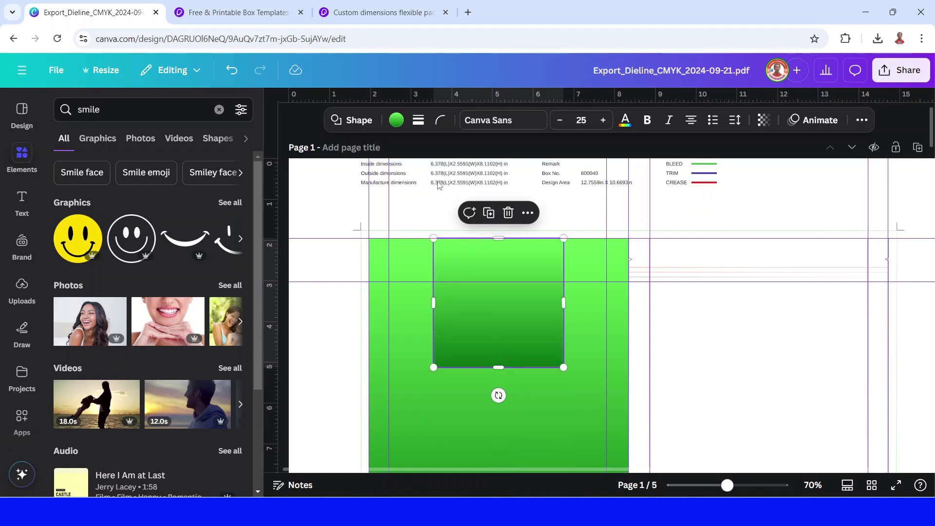
Fill the copy with a vertical gradient from white to mostly transparent white.
click(397, 122)
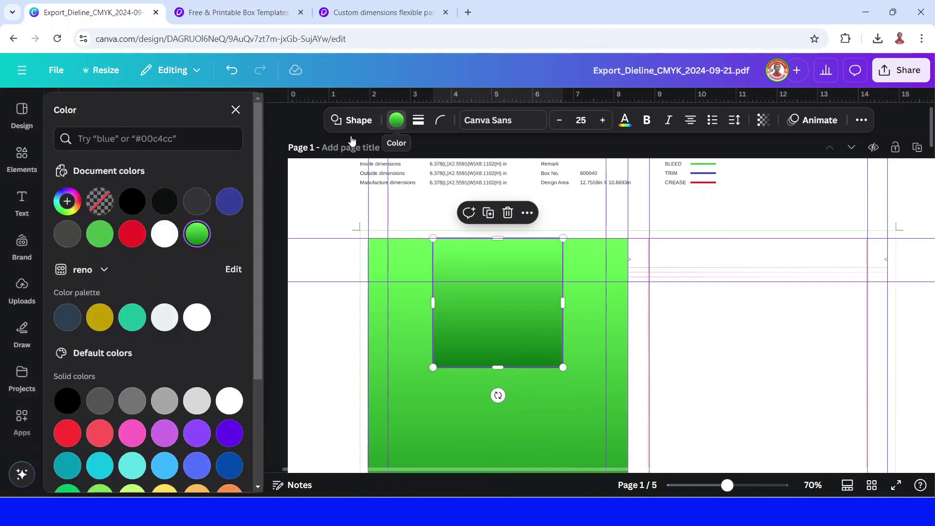
click(164, 236)
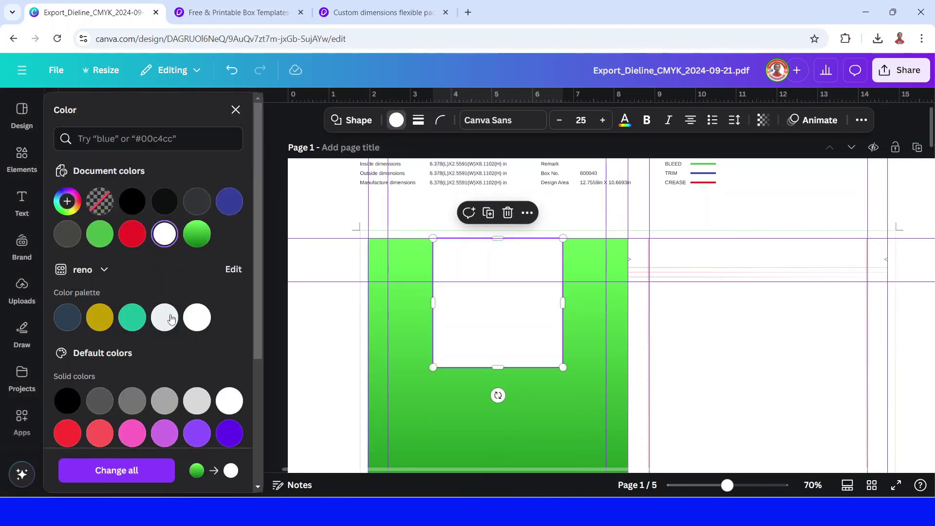
click(164, 236)
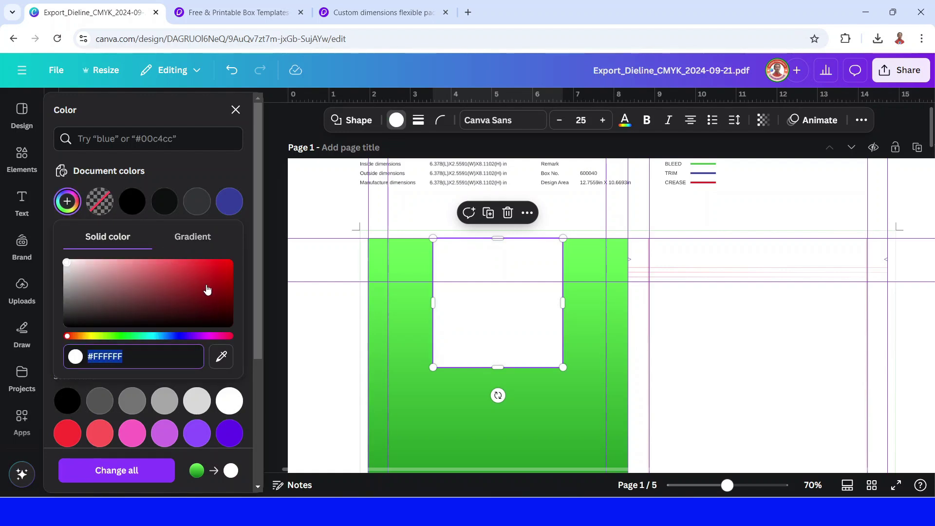
click(190, 239)
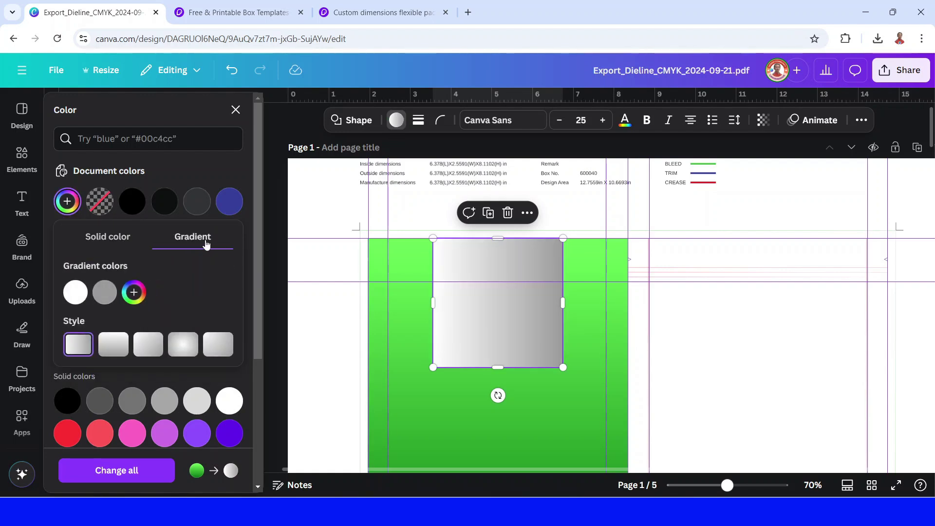
click(105, 296)
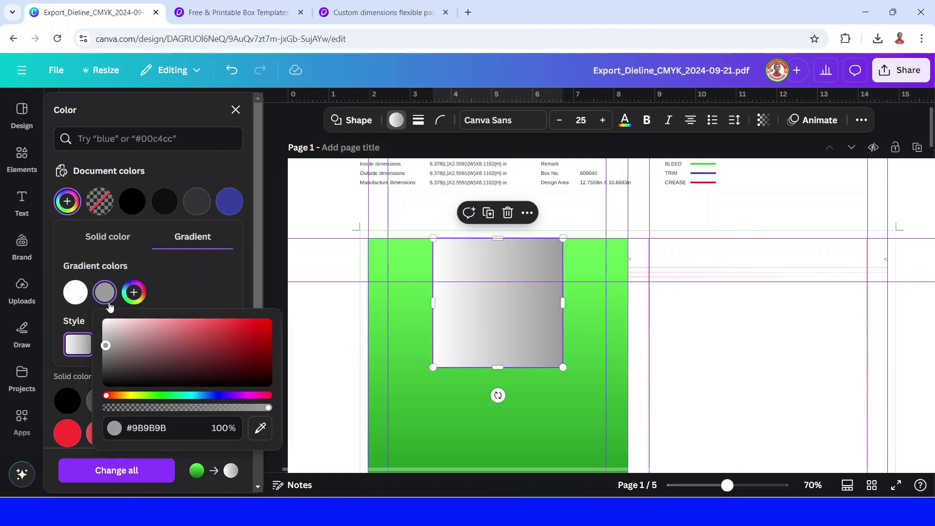
drag(110, 333, 94, 312)
click(155, 285)
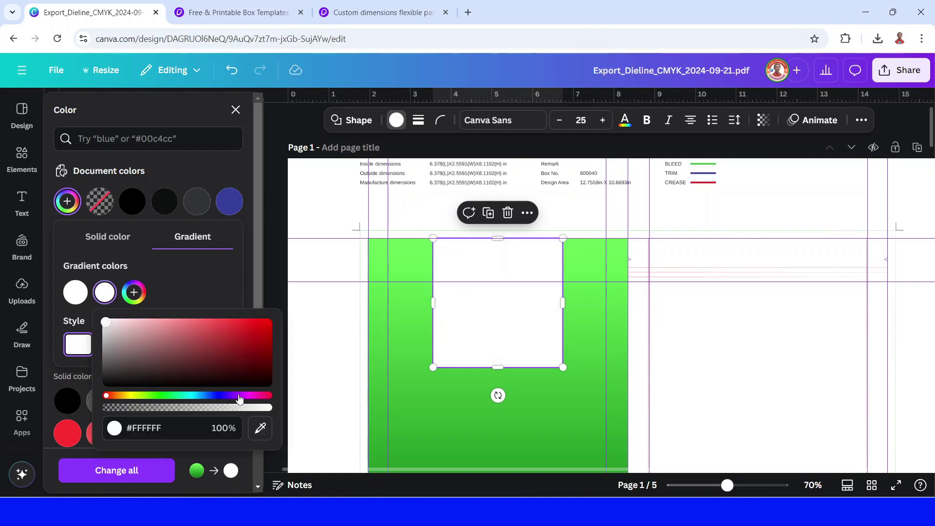
drag(215, 413, 94, 409)
click(196, 287)
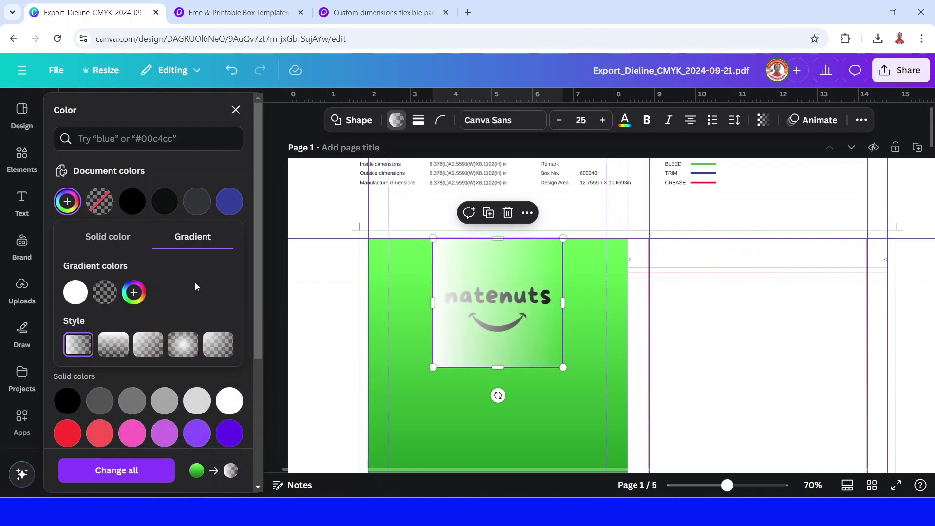
click(113, 345)
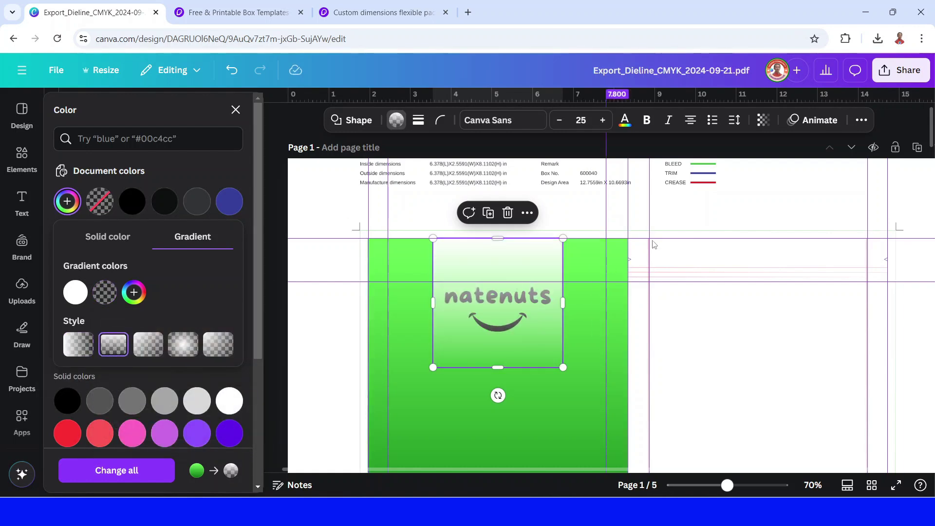
In Layers, move the gradient panel beneath the natenuts logo and group the two.
click(861, 121)
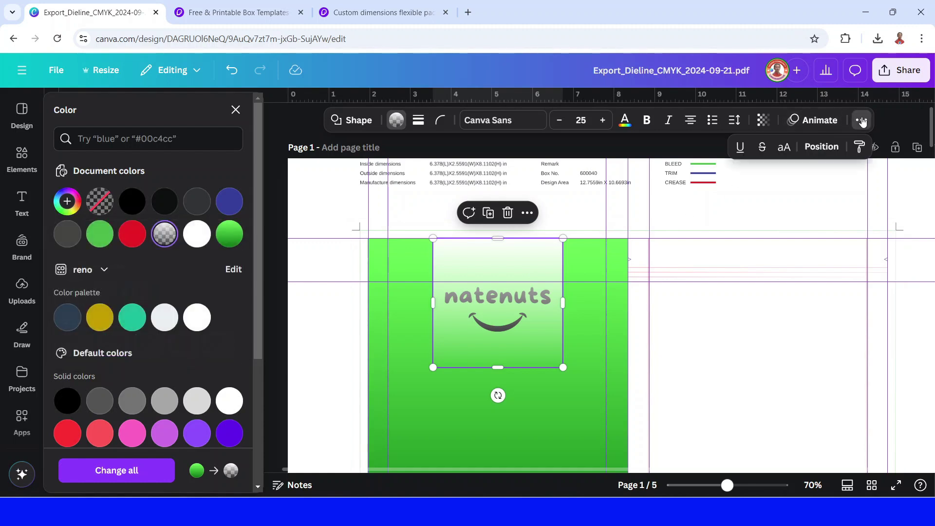
click(826, 146)
click(204, 140)
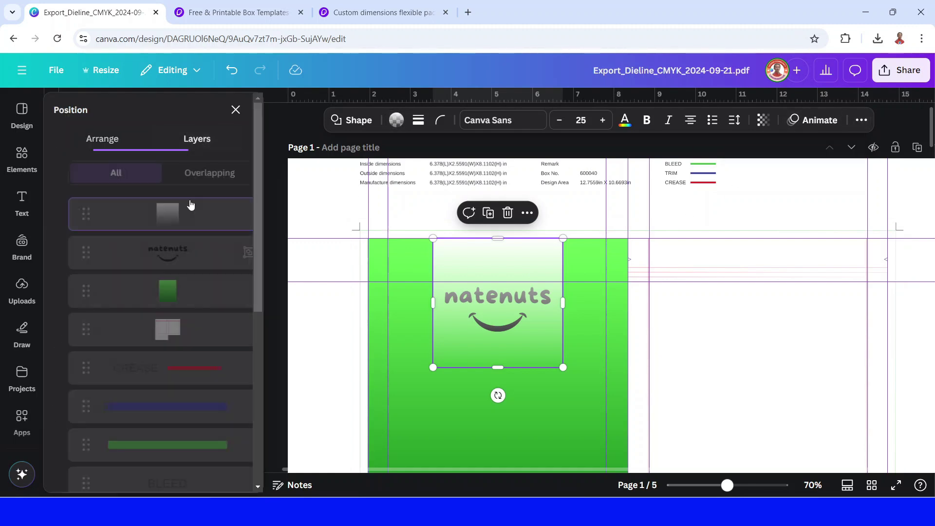
drag(177, 229, 177, 265)
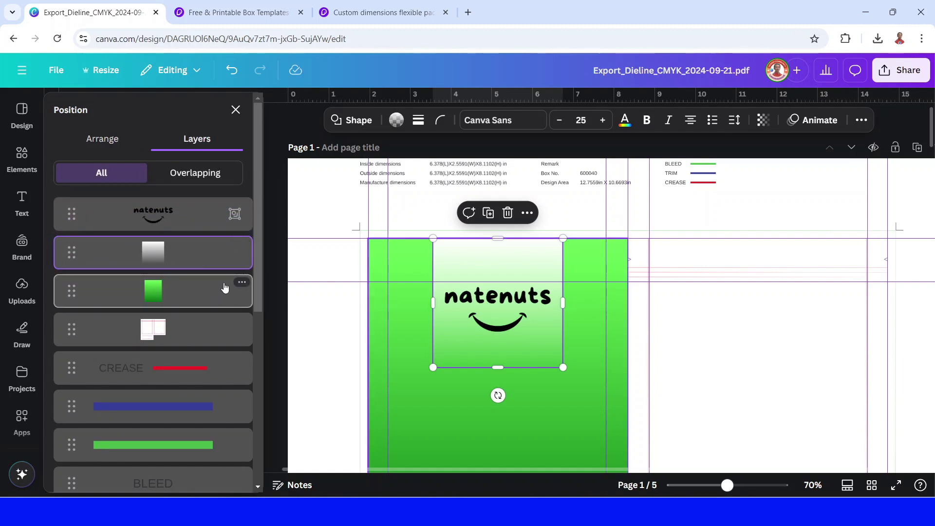
shift+click(181, 217)
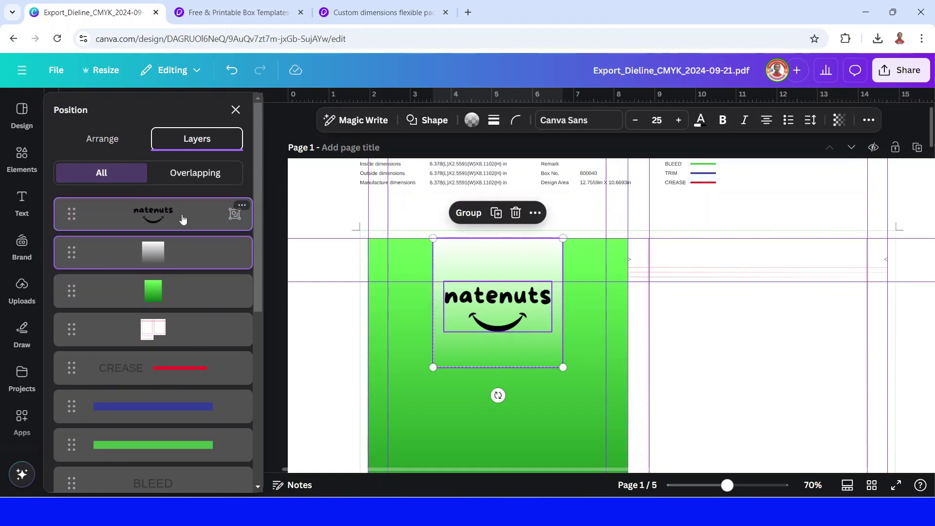
click(468, 213)
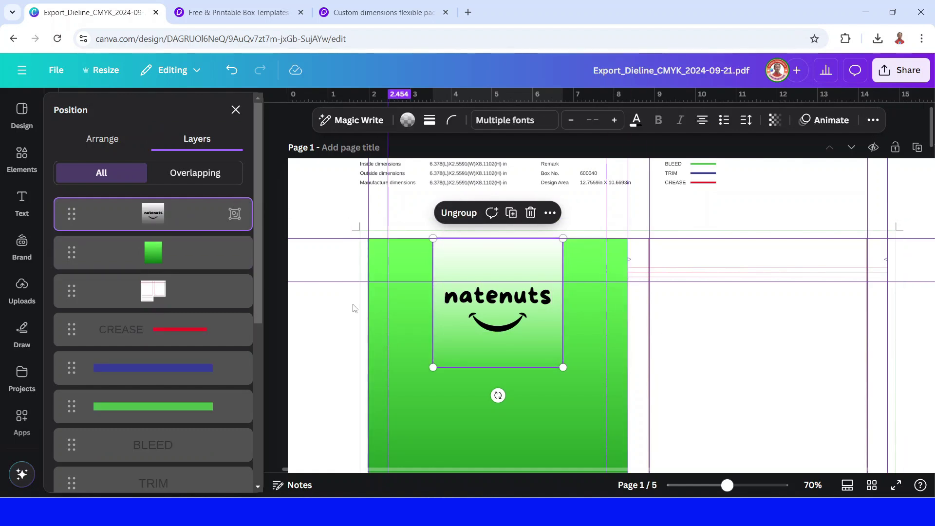
click(22, 157)
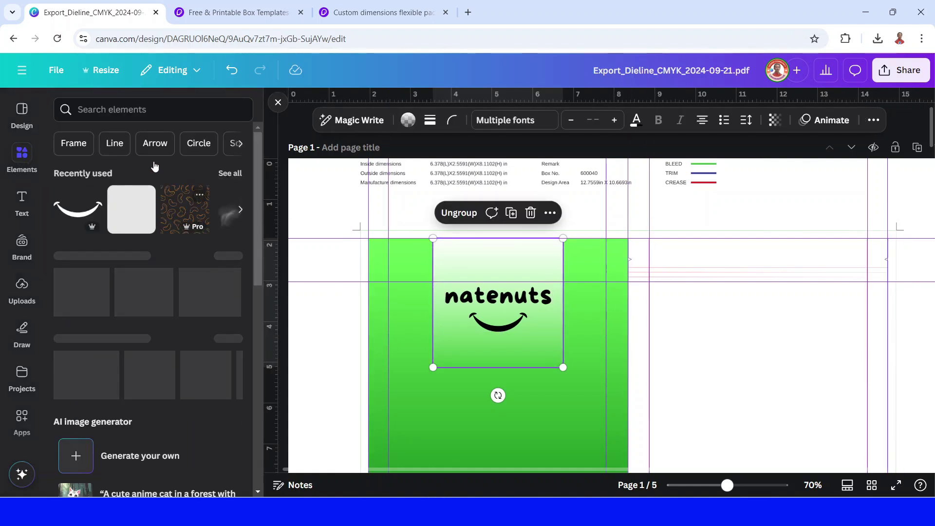
click(140, 109)
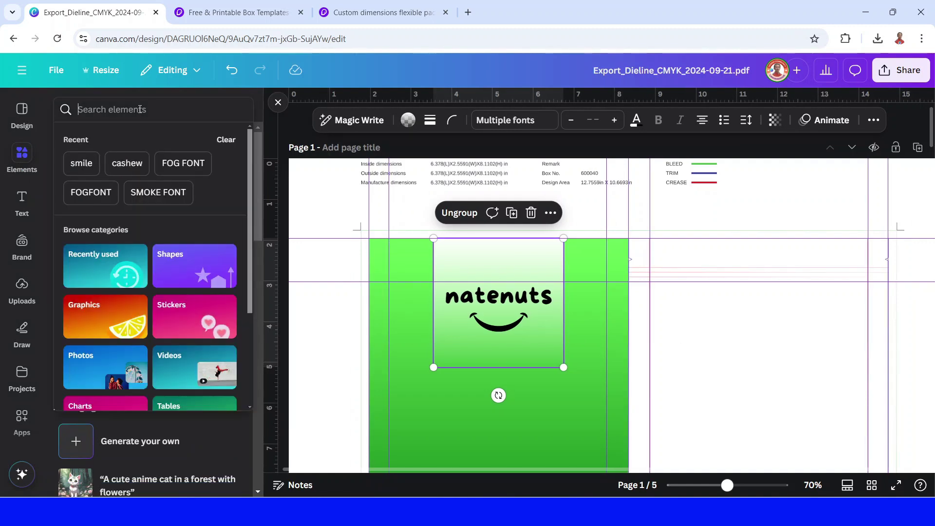
Add a bowl of cashews photo, shrink it and place it below the logo.
text(cashew)
key(Return)
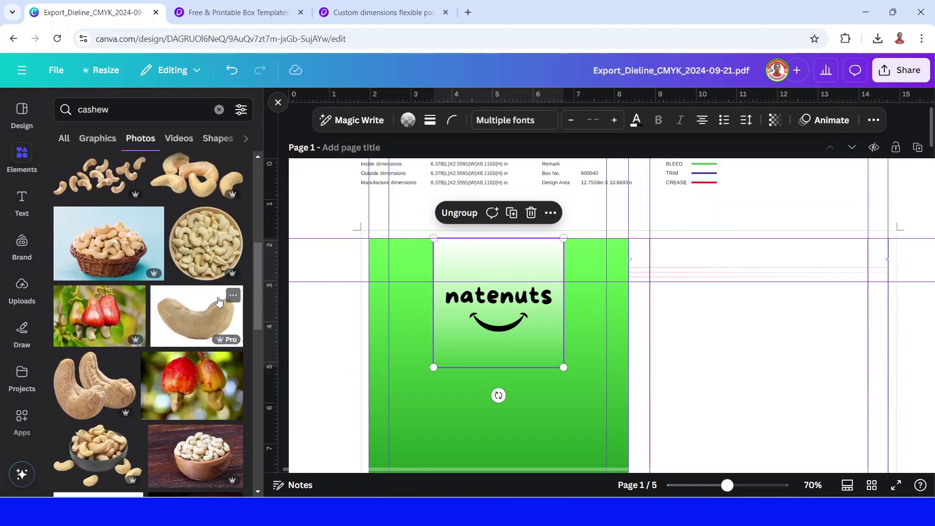
click(133, 434)
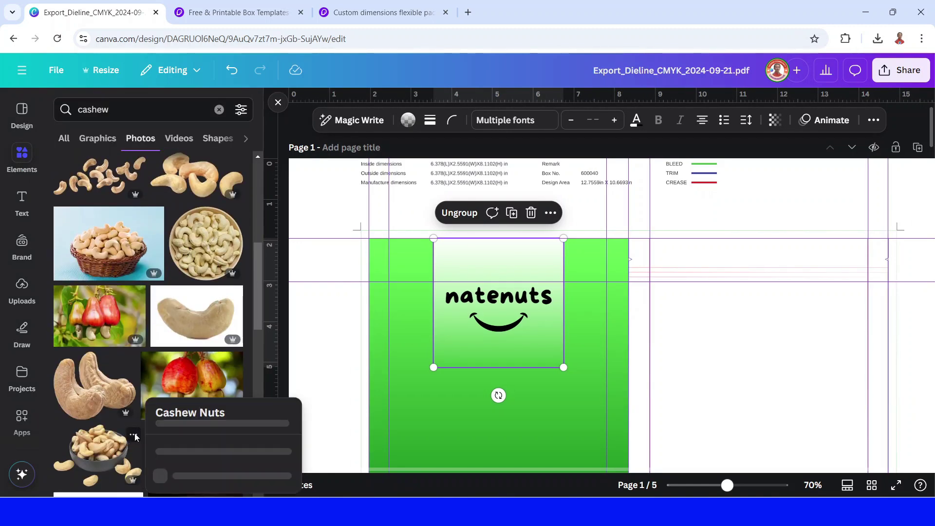
click(113, 452)
drag(791, 290, 612, 413)
scroll(497, 341, down, 3)
drag(536, 380, 530, 345)
Add a small sea salt crystals photo at the base of the cashew bowl.
click(55, 109)
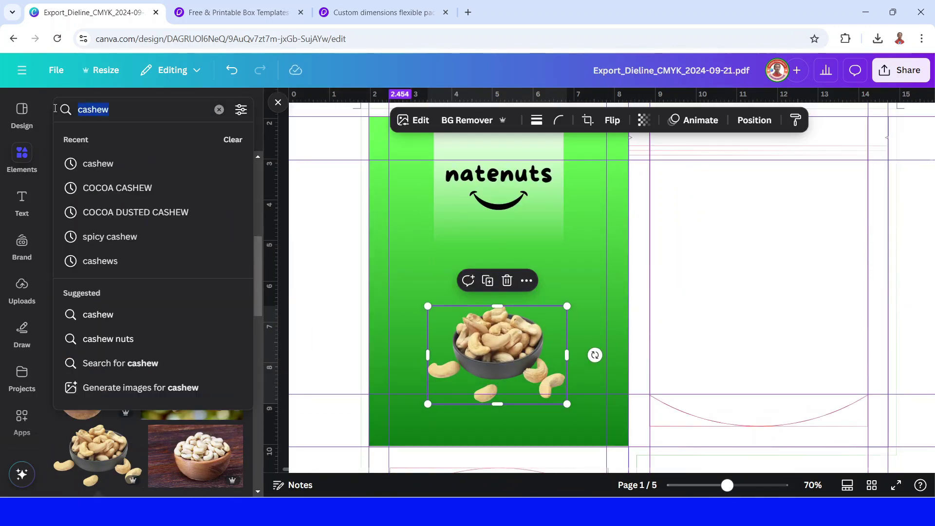
text(sea salt)
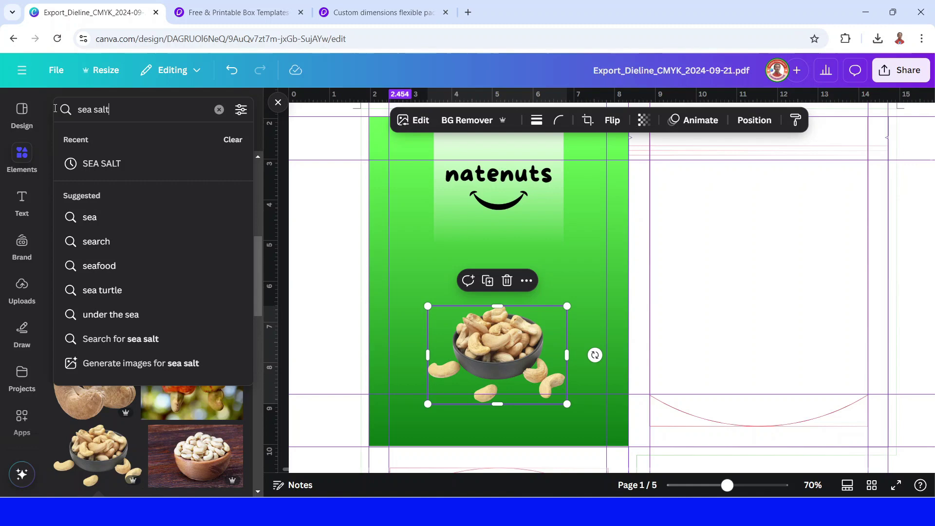
key(Return)
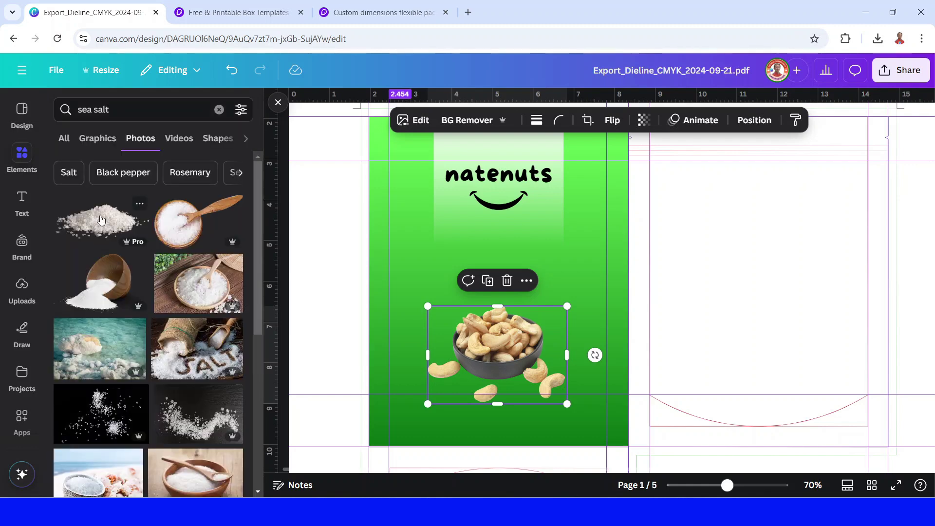
click(140, 209)
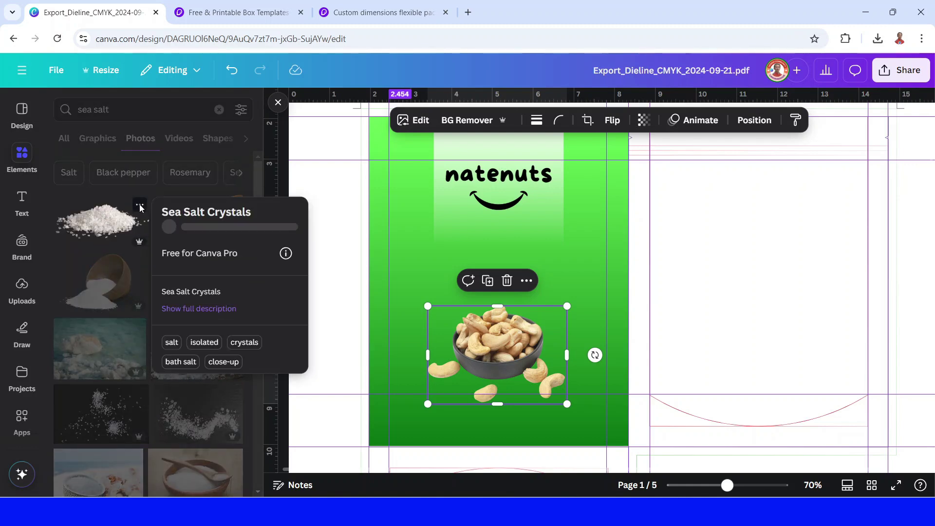
click(98, 219)
drag(348, 232, 726, 368)
drag(818, 400, 511, 398)
click(518, 302)
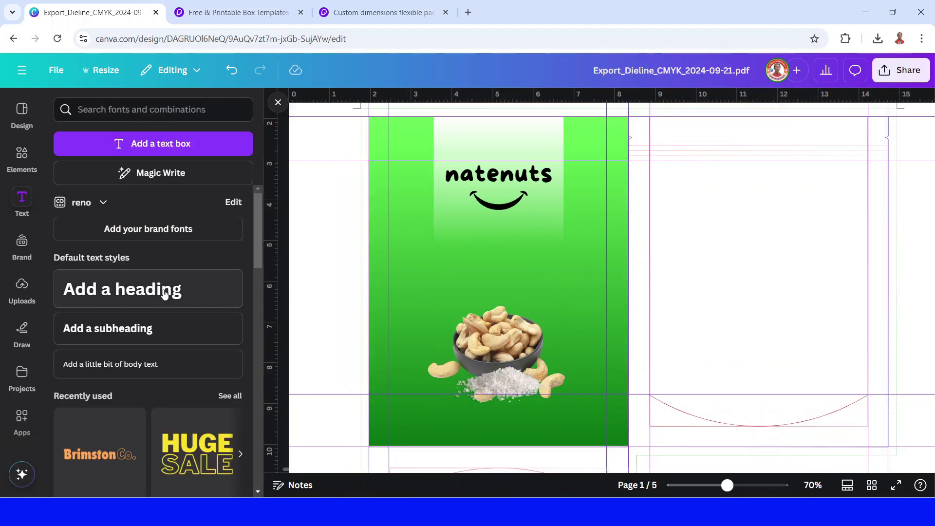
Add a two-line 'ROASTED CASHEWS' subheading in More Sugar with tight line spacing above the cashews.
drag(125, 328, 495, 305)
text(ROASTED)
key(Return)
text(CASHEWS)
key(ctrl+a)
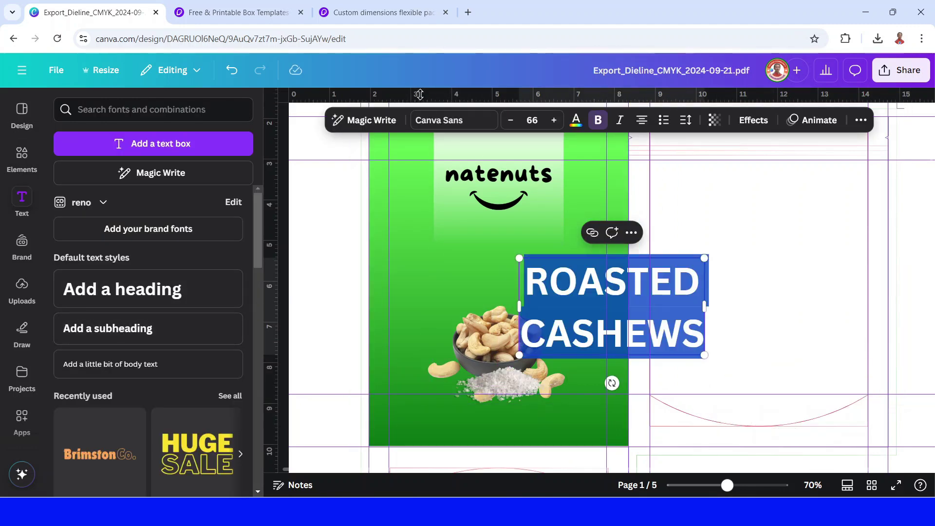
click(449, 120)
text(more)
click(99, 226)
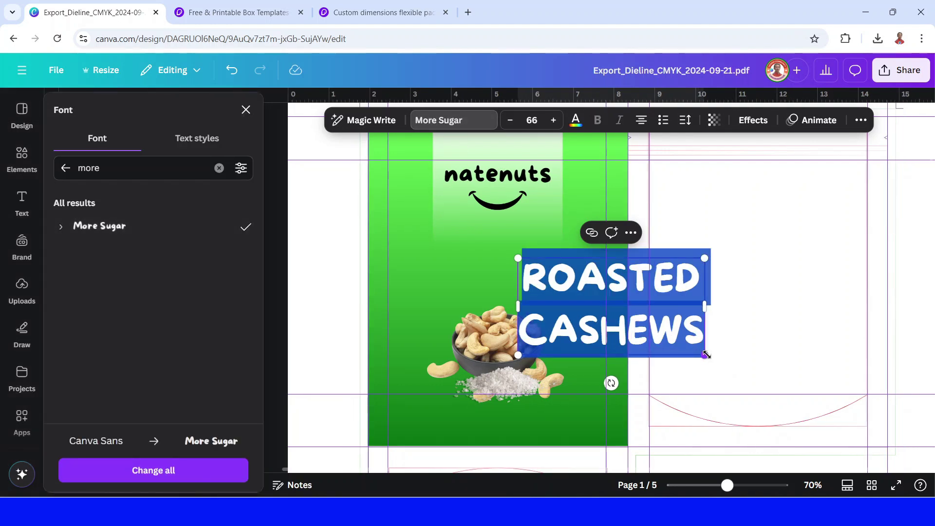
drag(705, 352, 643, 323)
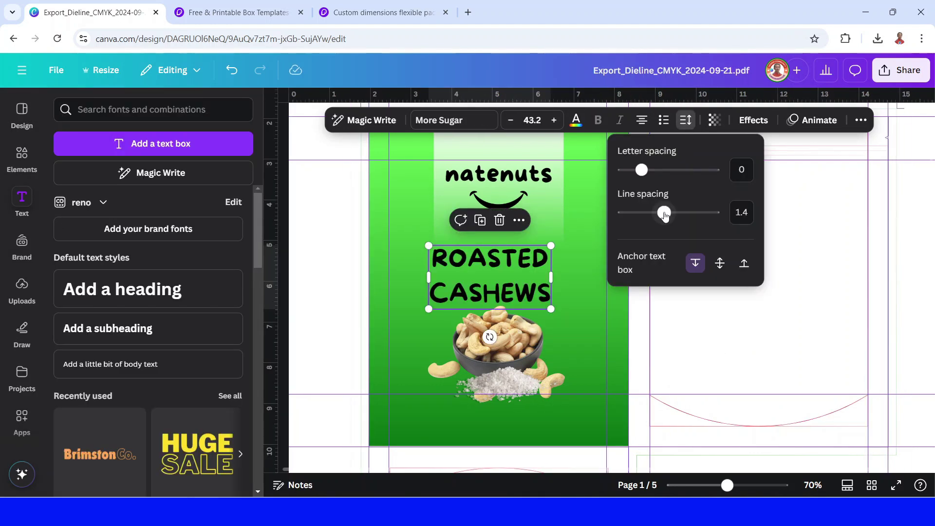
drag(665, 215, 641, 213)
drag(551, 300, 552, 275)
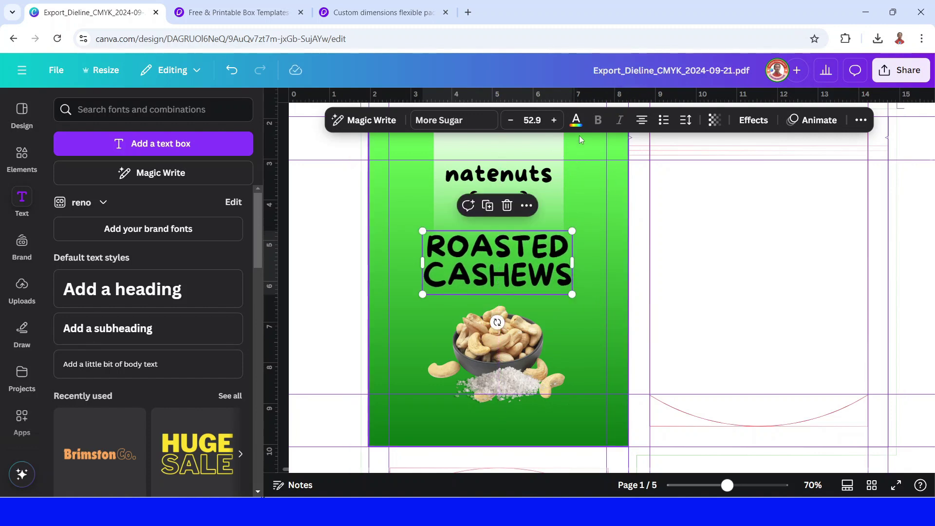
Colour the ROASTED CASHEWS text white and give it a yellow outline effect.
click(575, 120)
click(129, 239)
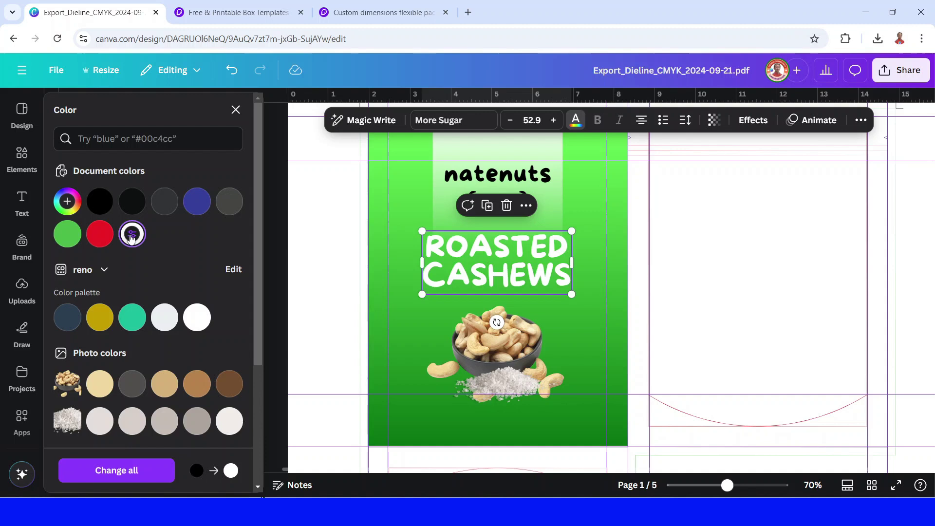
click(753, 121)
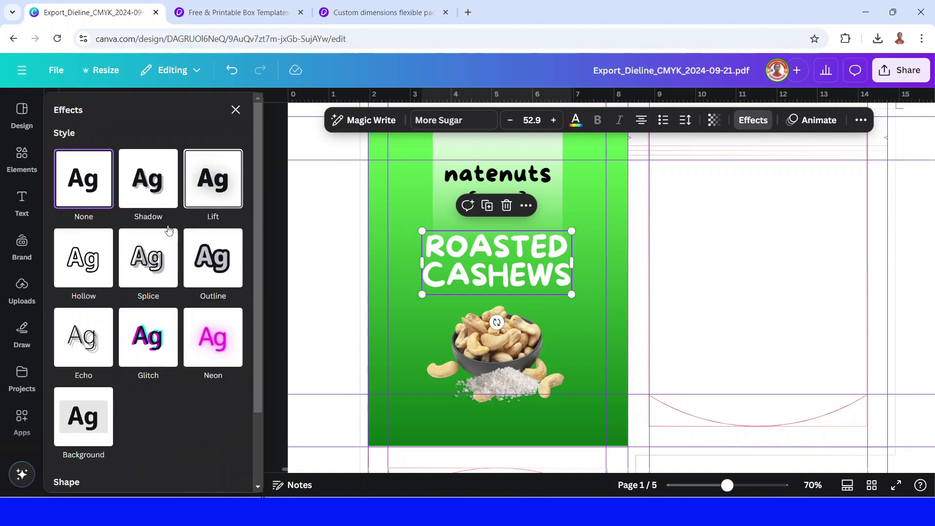
click(213, 265)
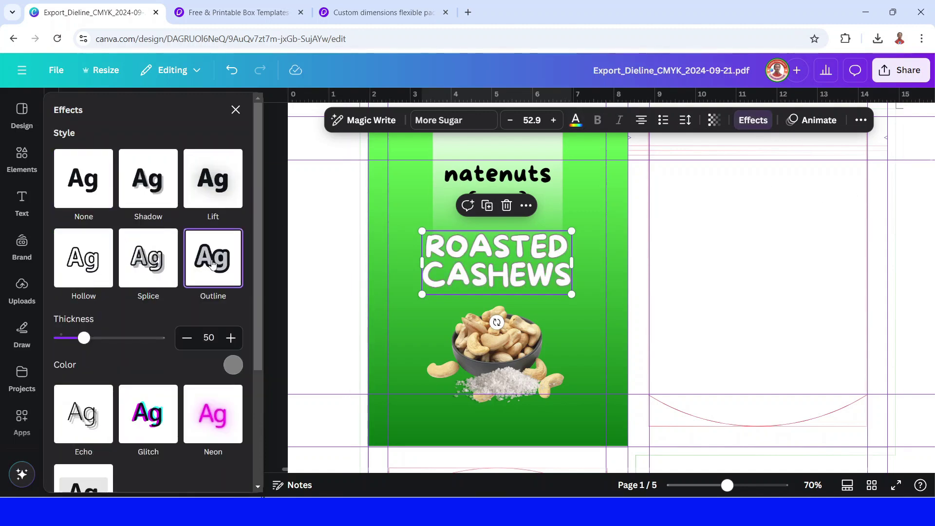
click(234, 367)
scroll(146, 316, down, 3)
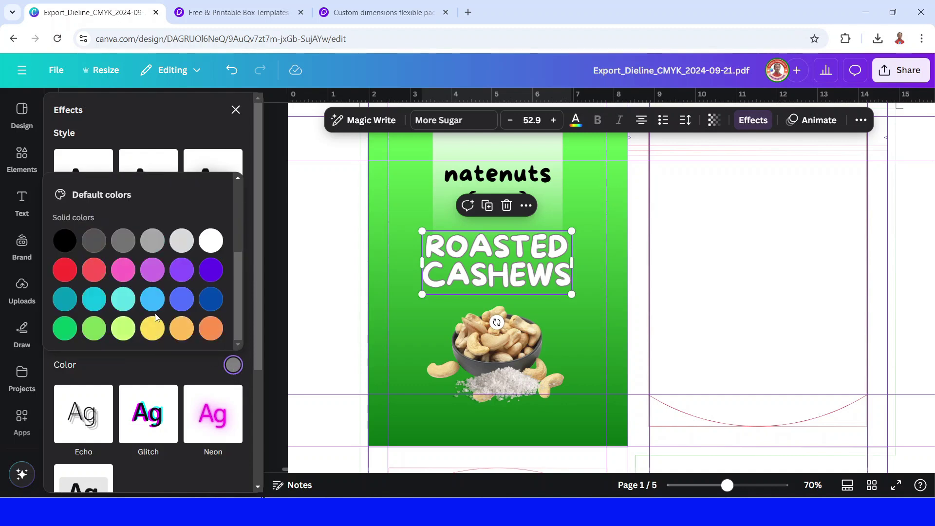
click(155, 335)
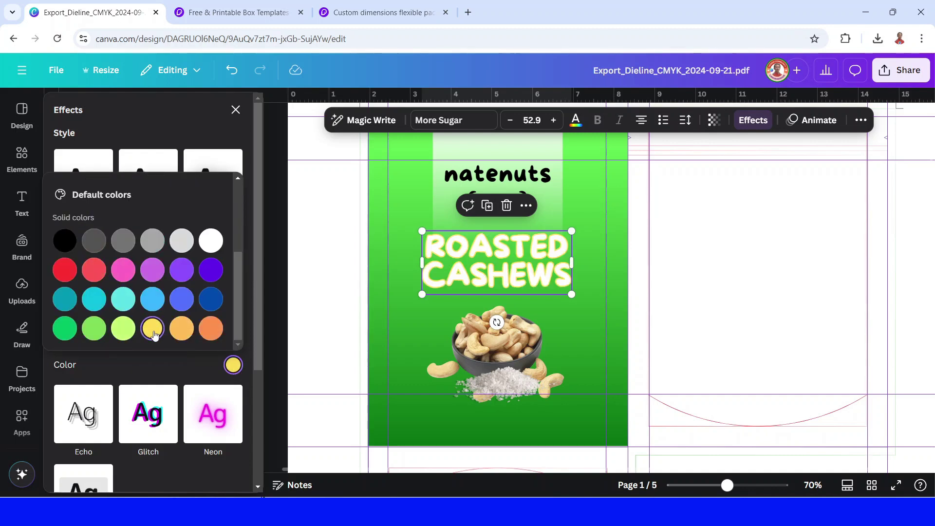
click(620, 289)
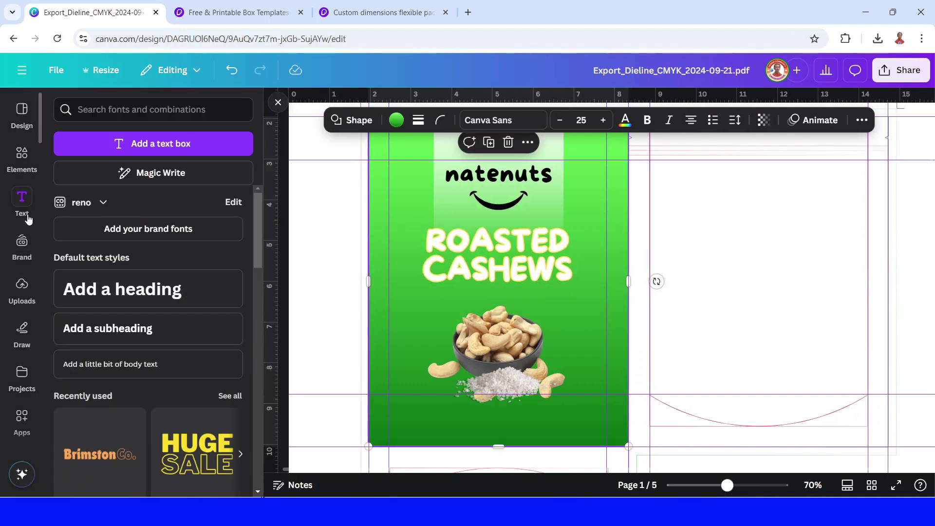
Add a yellow 'SEA SALT' subheading sized to fit under the title.
click(102, 330)
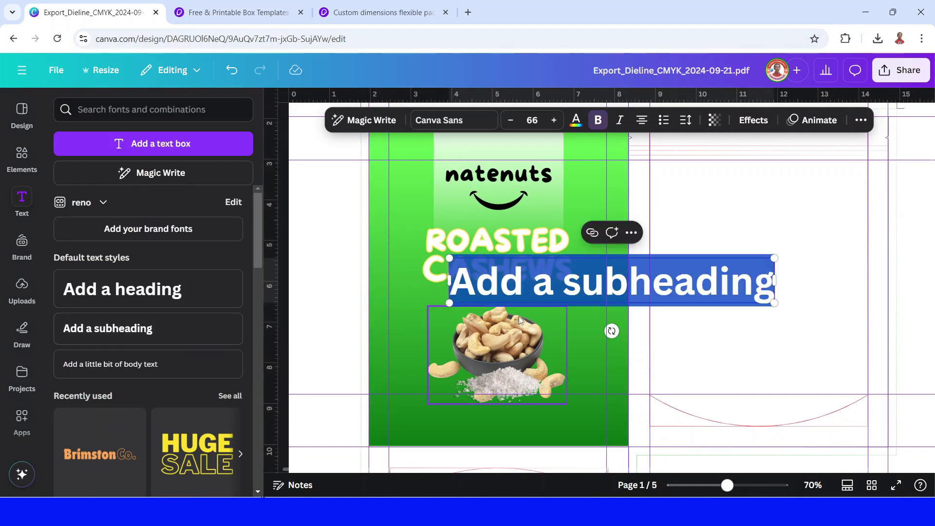
text(SEA SALT)
drag(775, 259, 518, 297)
click(575, 121)
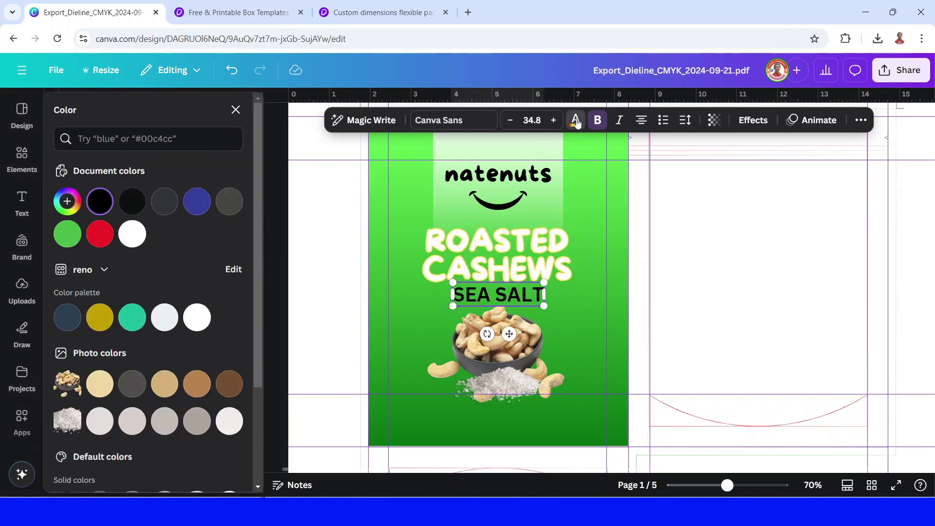
scroll(138, 351, down, 3)
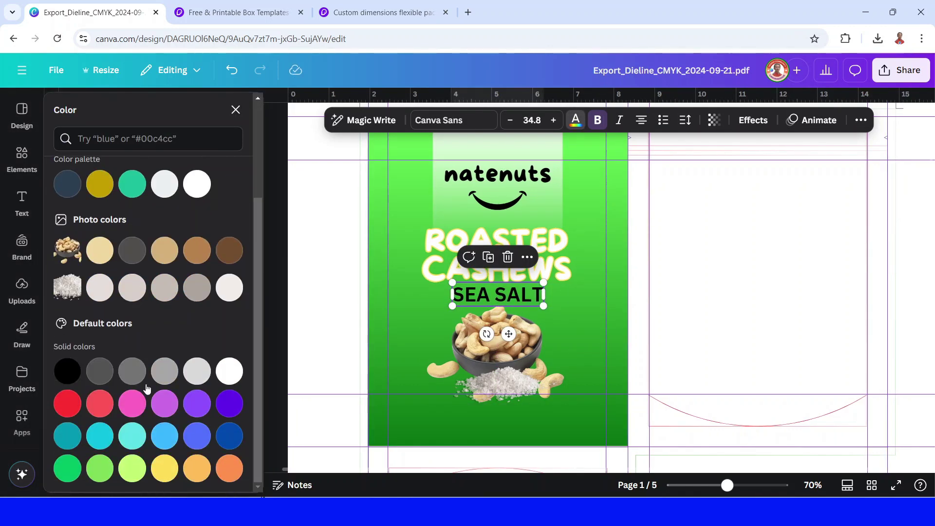
click(165, 468)
click(378, 146)
click(21, 202)
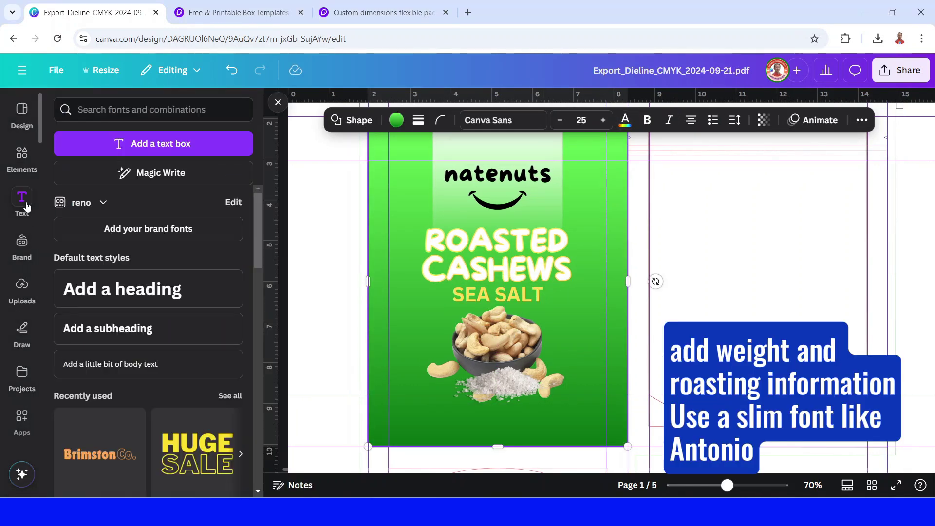
Add a white Antonio 'NET.WT. 2.82 oz (80G)' label beside the cashew bowl.
click(127, 371)
click(453, 121)
text(ANTIO)
key(BackSpace)
key(BackSpace)
text(ONI)
click(86, 225)
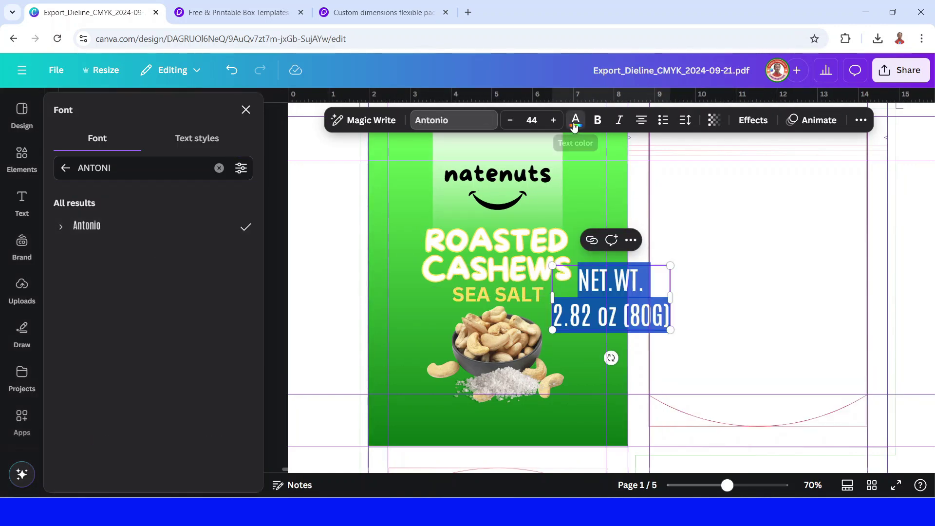
click(575, 120)
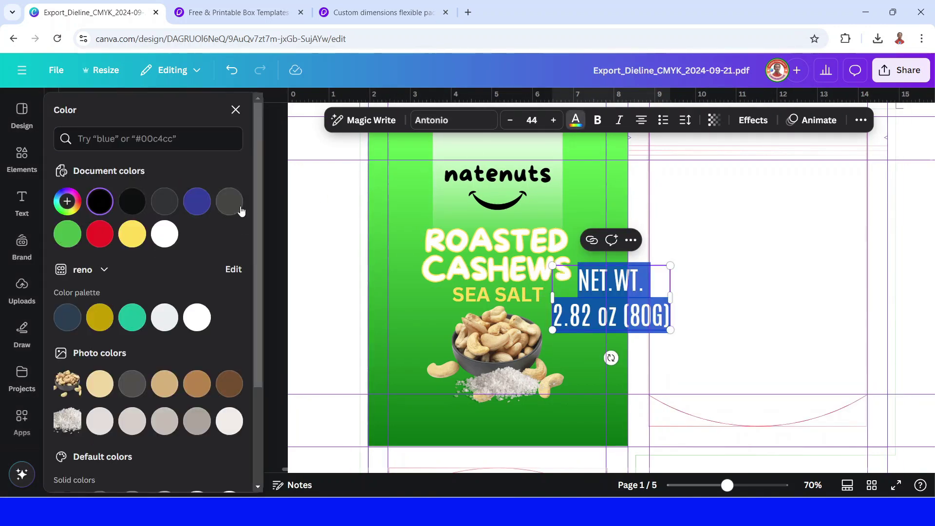
click(173, 242)
drag(672, 266, 606, 300)
drag(589, 318, 433, 354)
Duplicate the net weight label and retype the copy as 'AIR ROASTED'.
click(563, 309)
double_click(433, 356)
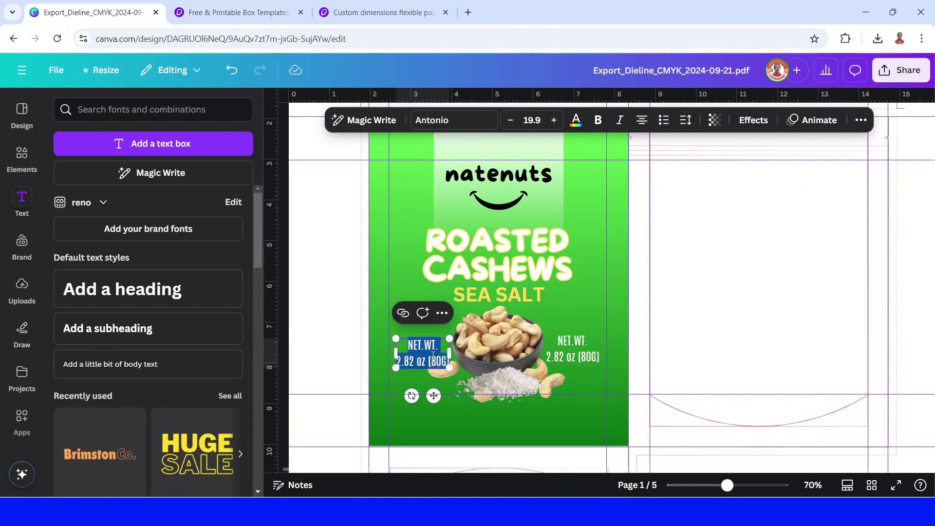
text(AIR ROASTED)
Duplicate the green background rectangle and move the copy onto the right panel.
click(526, 425)
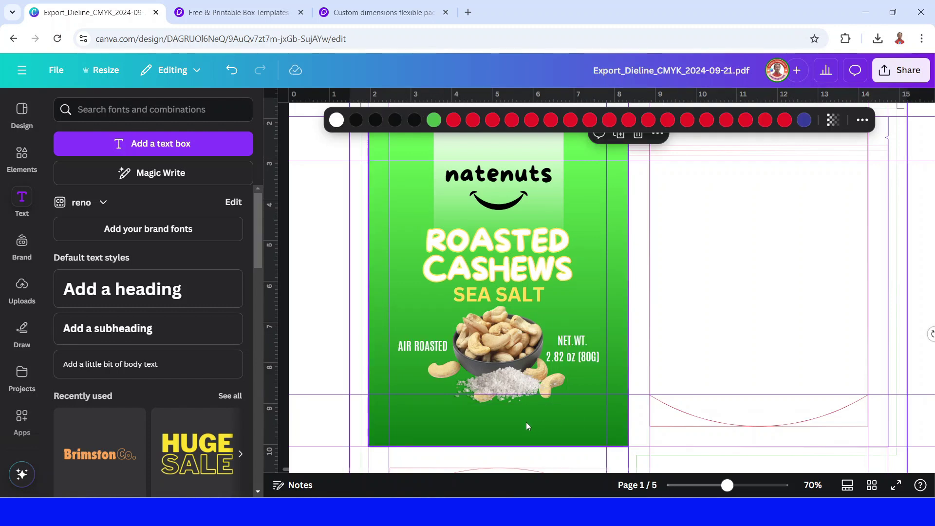
click(421, 429)
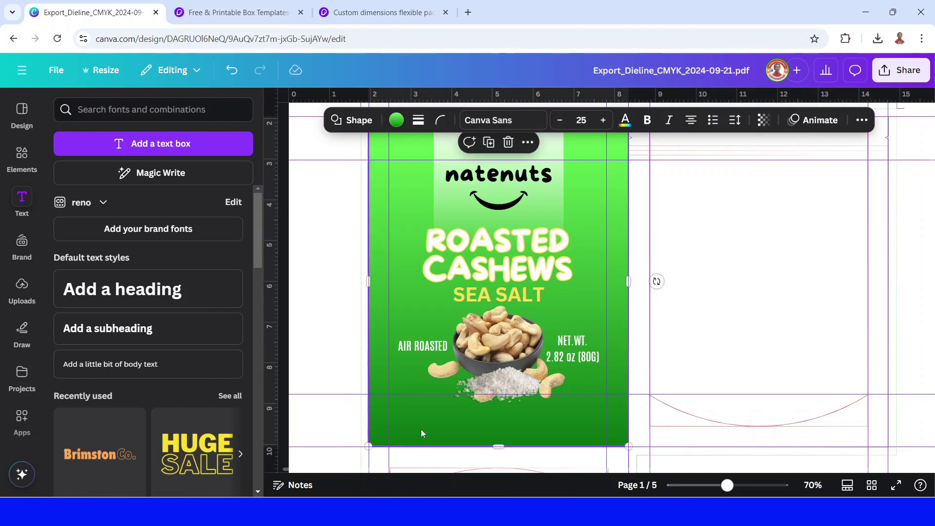
click(488, 142)
drag(478, 438, 717, 424)
Ungroup the natenuts logo and copy the natenuts text onto the right panel.
key(alt+1)
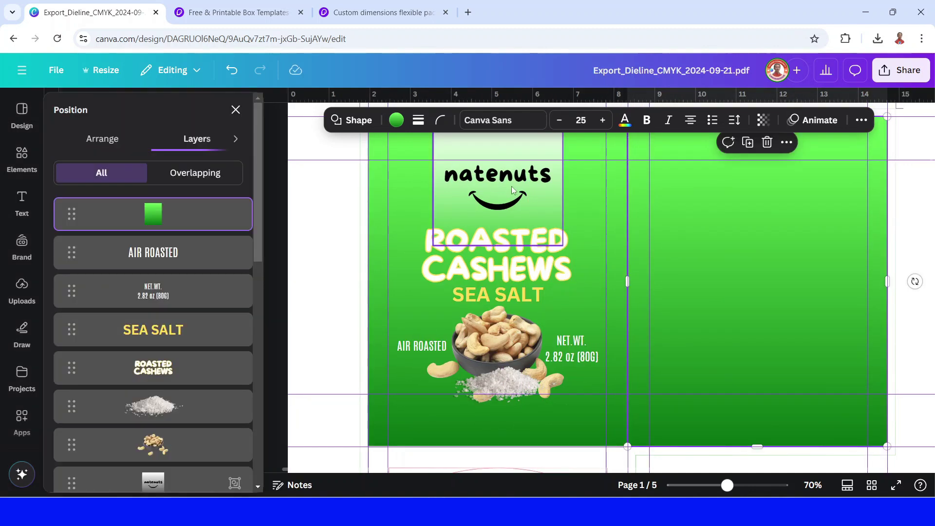
click(511, 186)
click(483, 138)
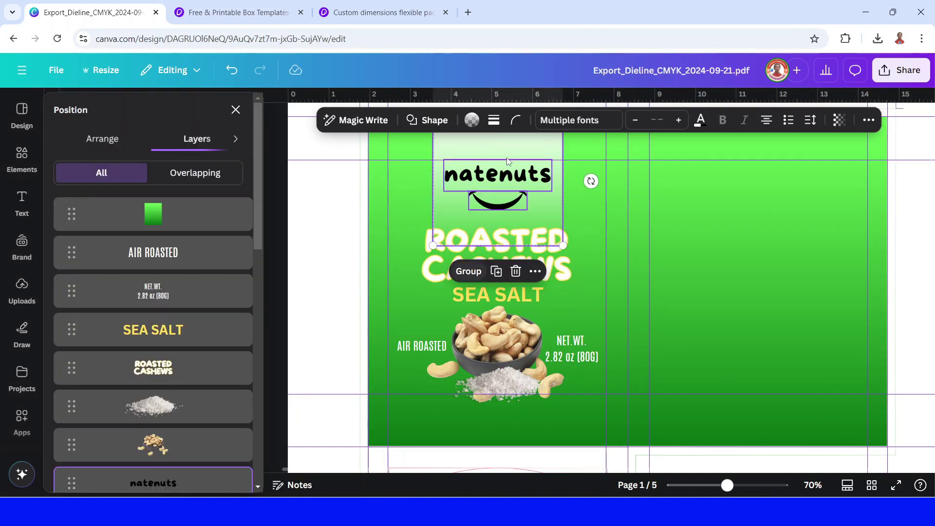
click(694, 212)
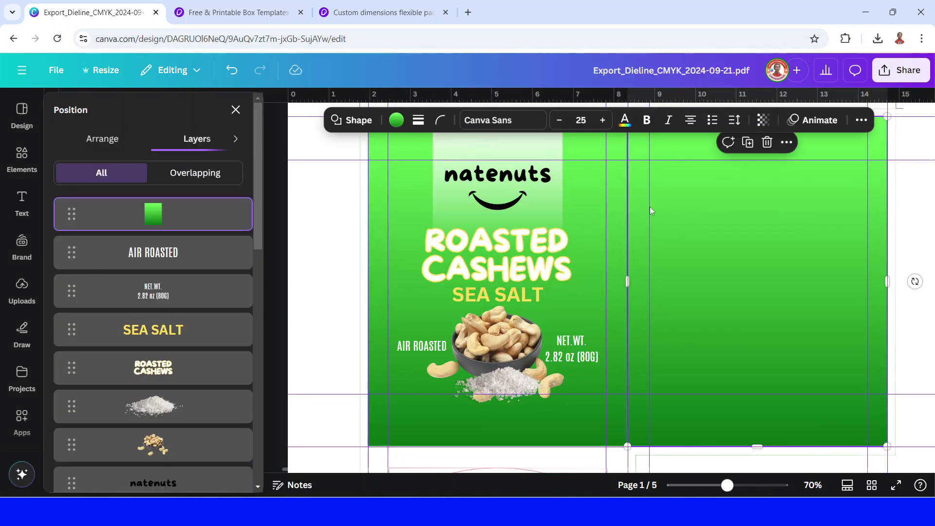
click(507, 183)
drag(506, 183, 710, 191)
Copy ROASTED CASHEWS and SEA SALT to the right panel, resize all three texts, and group them.
click(553, 287)
drag(553, 287, 767, 258)
drag(506, 299, 708, 275)
shift+click(708, 233)
shift+click(709, 195)
drag(768, 286, 750, 268)
key(ctrl+g)
click(21, 166)
click(135, 110)
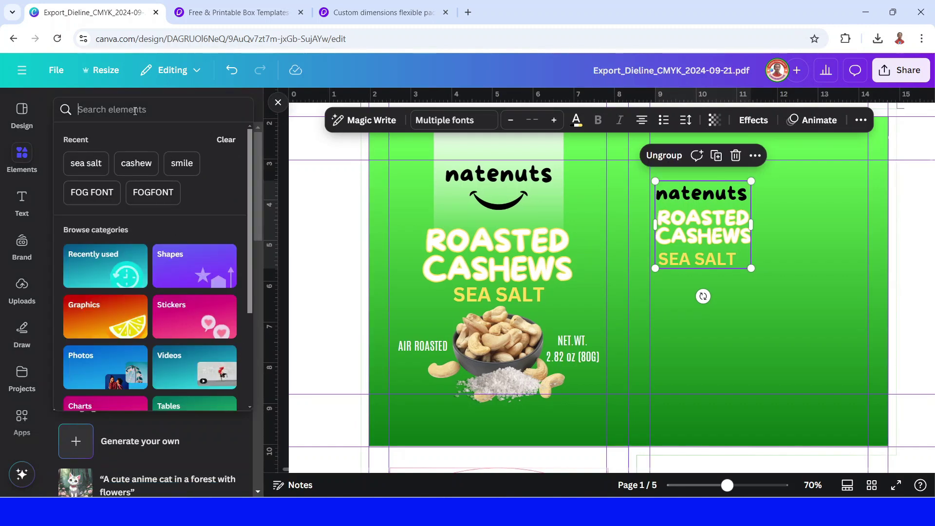
Search 'NUTRITION' and place a shrunken Nutrition Facts graphic at the right panel's top right.
text(NUTRITION)
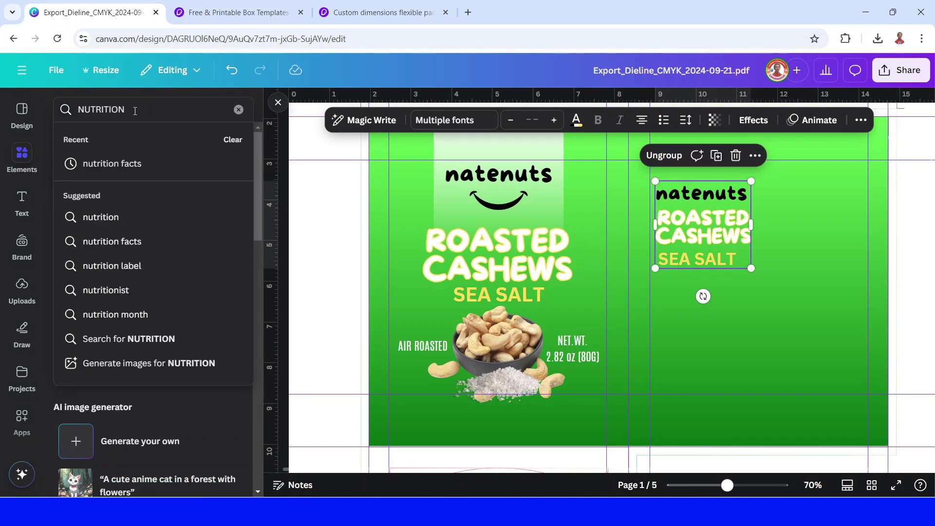
click(171, 167)
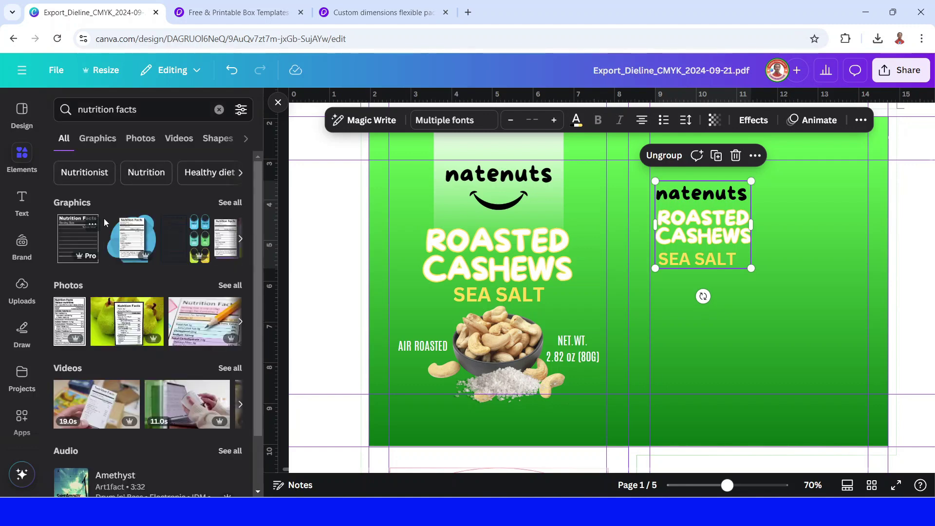
click(90, 226)
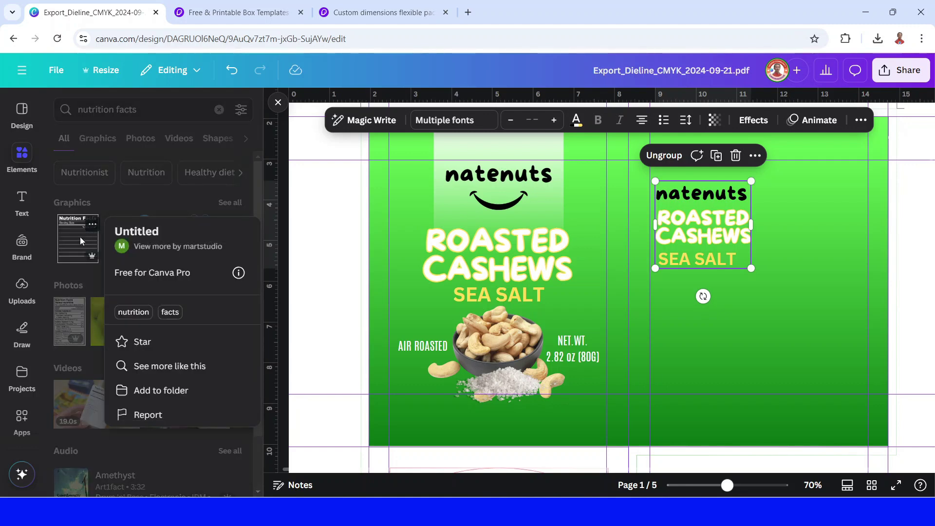
click(77, 241)
click(81, 245)
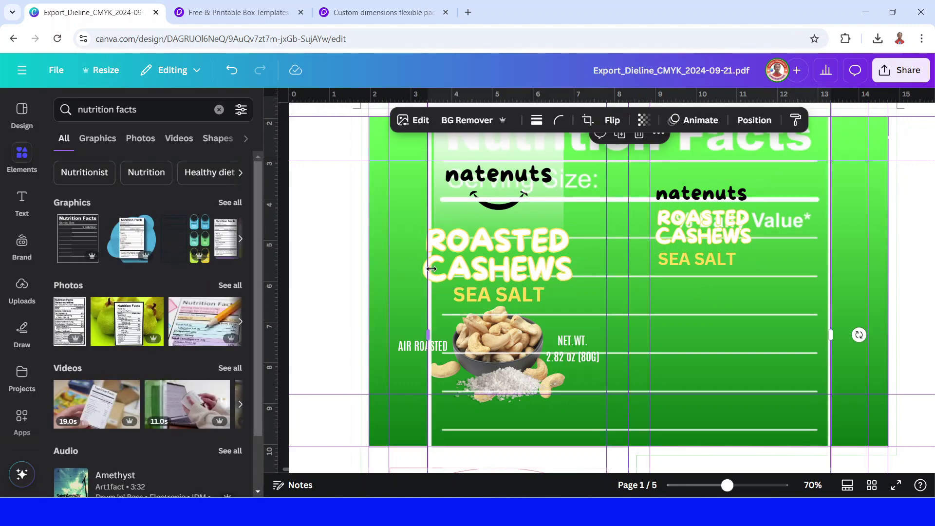
drag(813, 204, 657, 375)
drag(536, 414, 752, 231)
drag(867, 192, 721, 365)
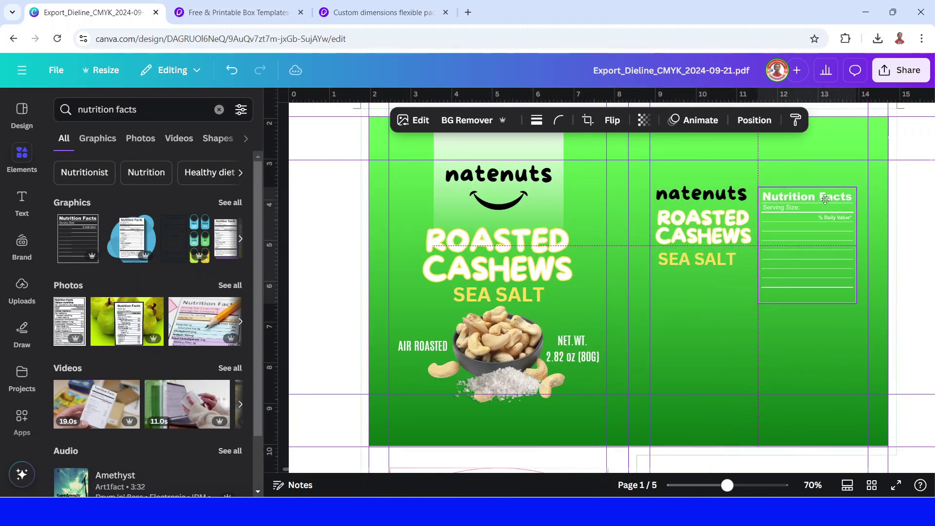
drag(673, 385, 809, 244)
click(22, 202)
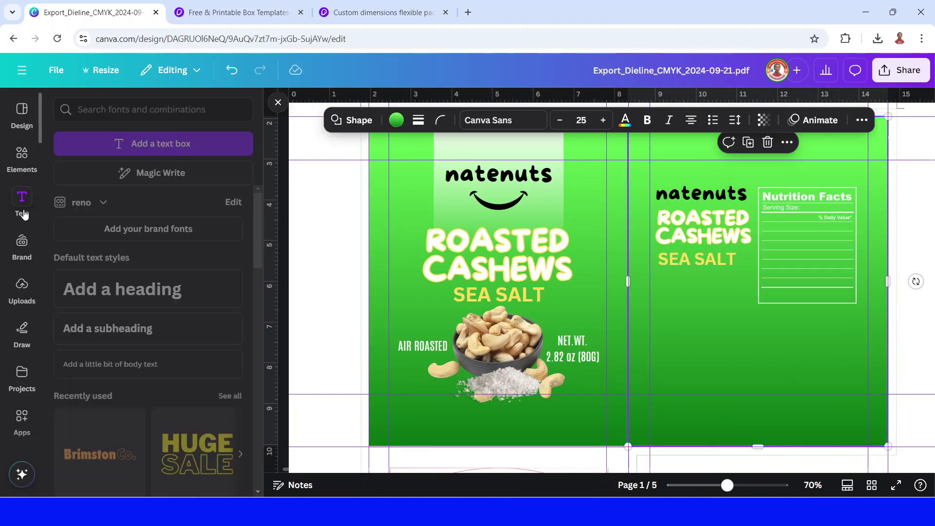
Paste 'Manufactured by: Company Name' as body text, shrunk and placed beneath Nutrition Facts.
click(115, 368)
text(Manufactured by: Company Name)
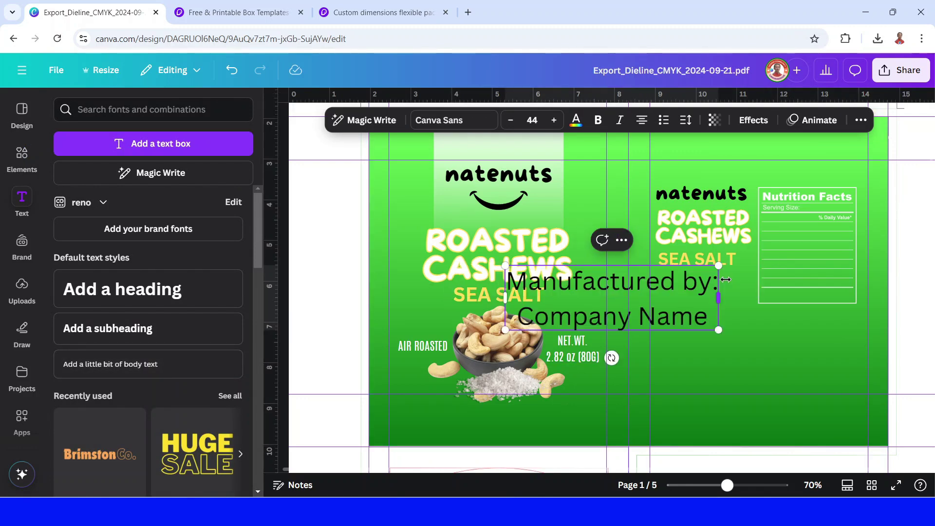
drag(721, 266, 648, 290)
drag(588, 304, 755, 335)
click(760, 380)
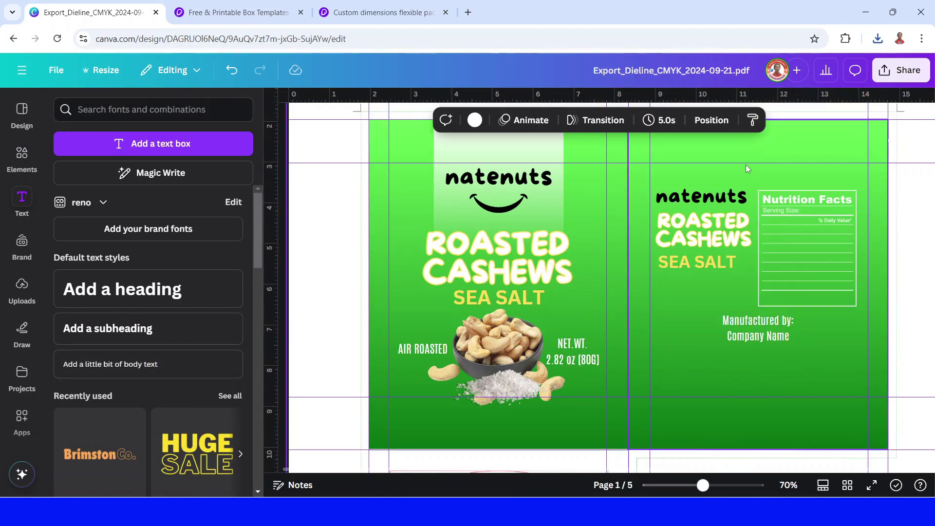
In the Layers list, select the manufacturer text together with the other back-panel elements.
click(720, 122)
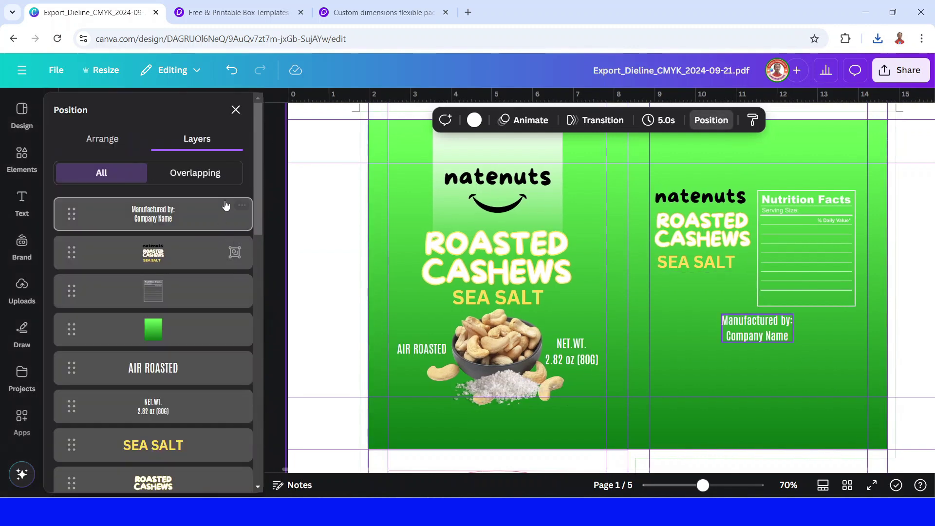
click(180, 219)
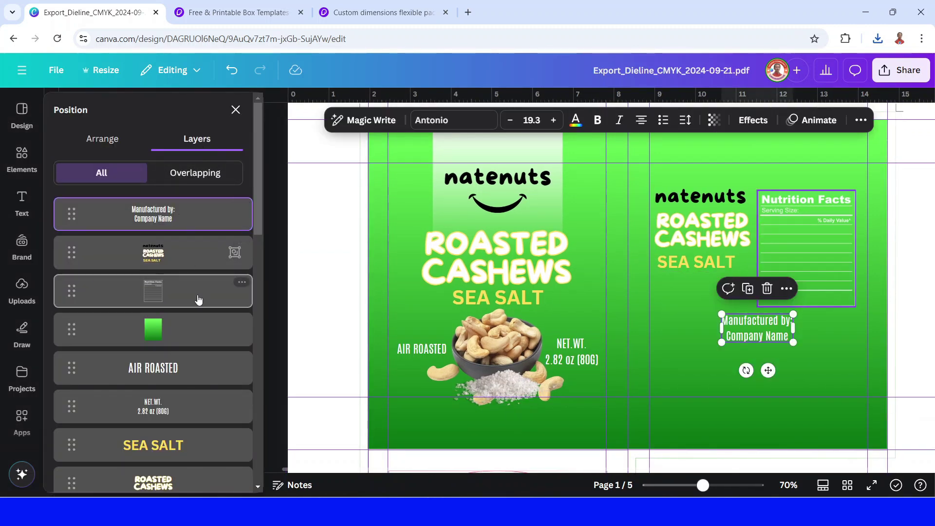
shift+click(197, 334)
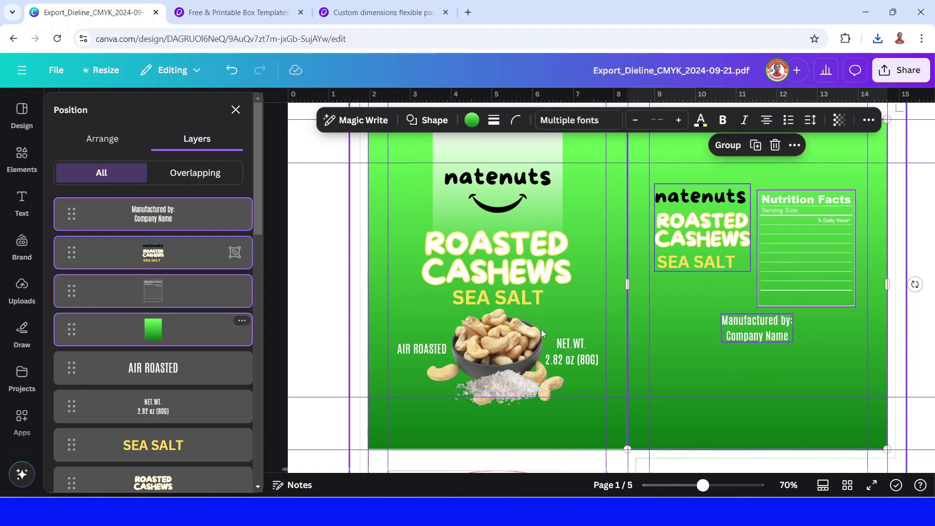
scroll(823, 350, up, 1)
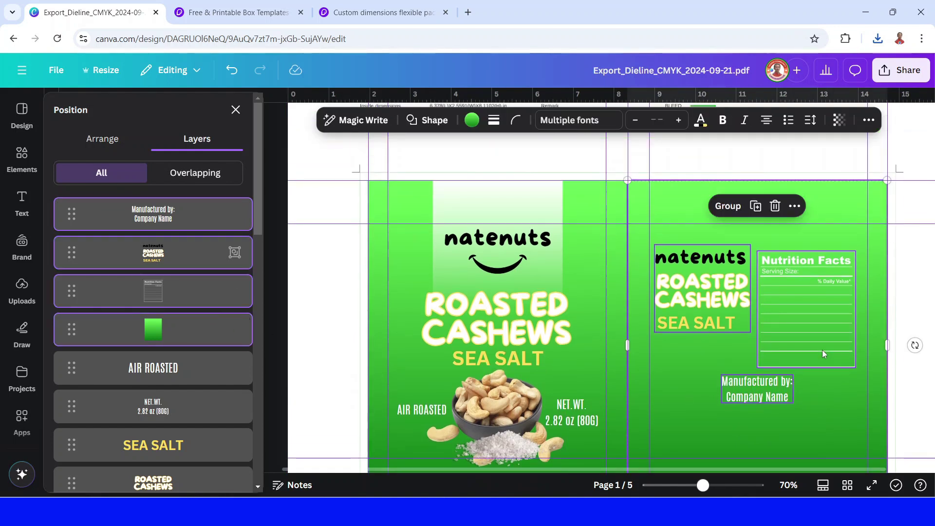
Download the selected back-panel layers as a PNG with a transparent background.
scroll(554, 360, down, 1)
right_click(212, 339)
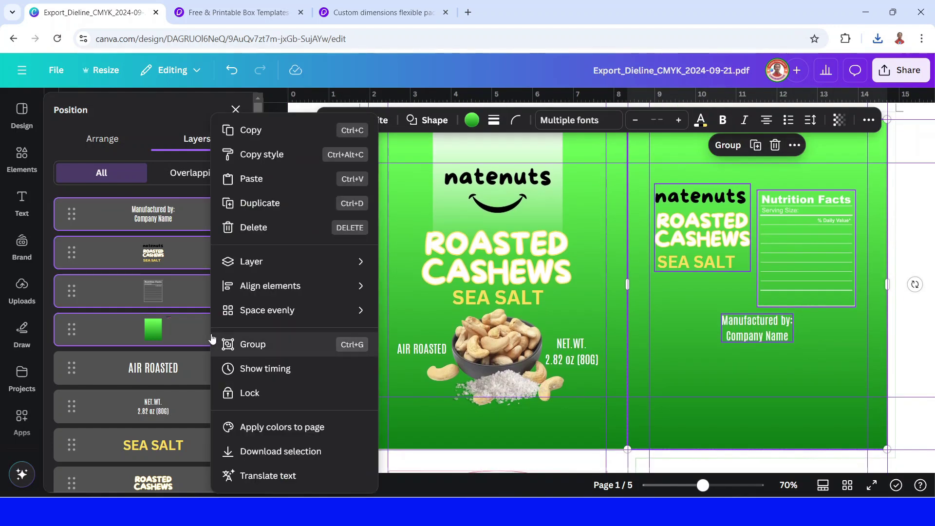
click(249, 452)
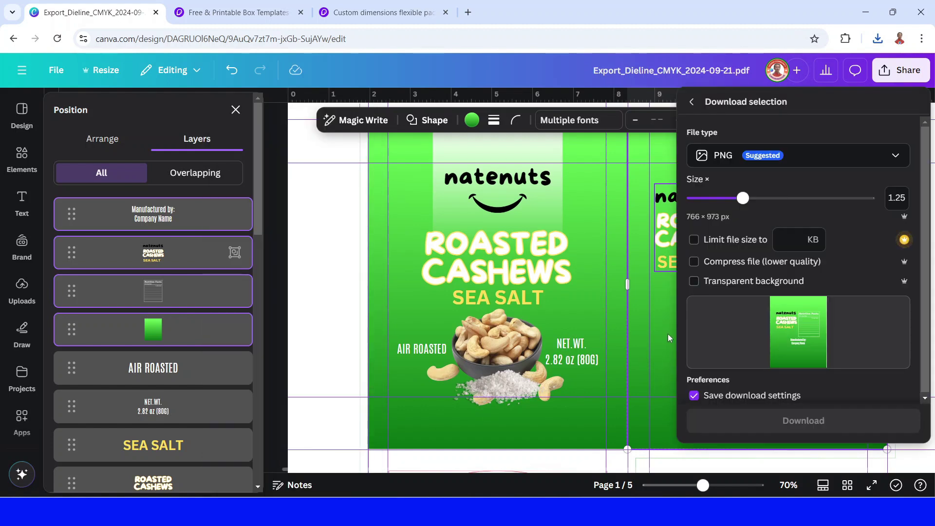
click(695, 282)
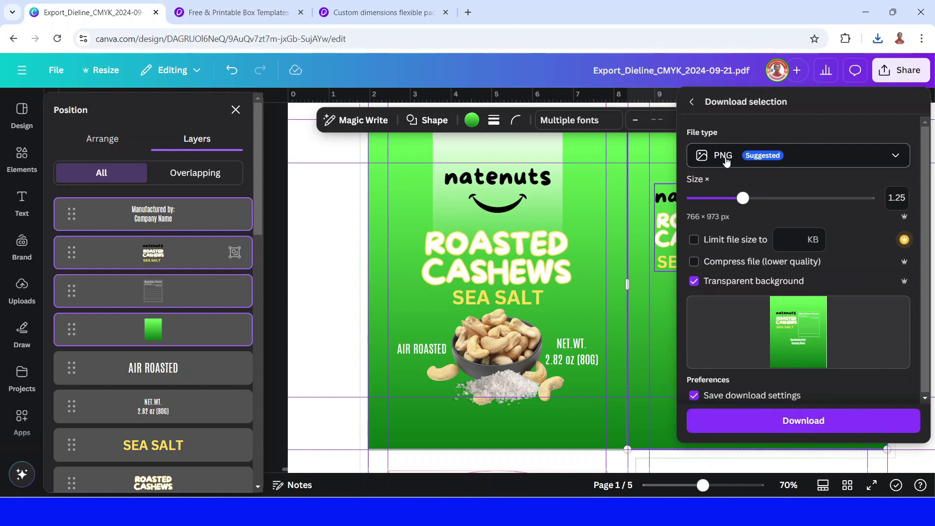
click(811, 423)
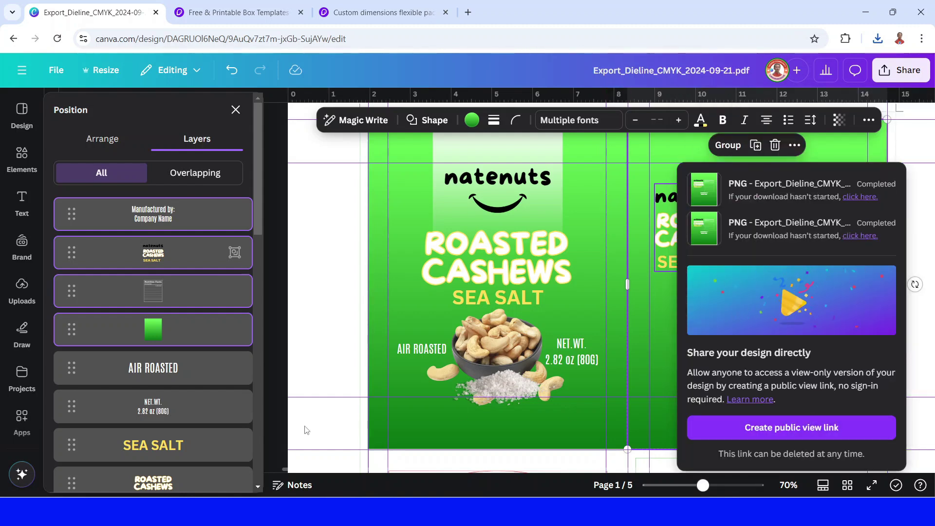
Select all front-panel layers and download them as a transparent 766 × 973 px PNG.
click(196, 375)
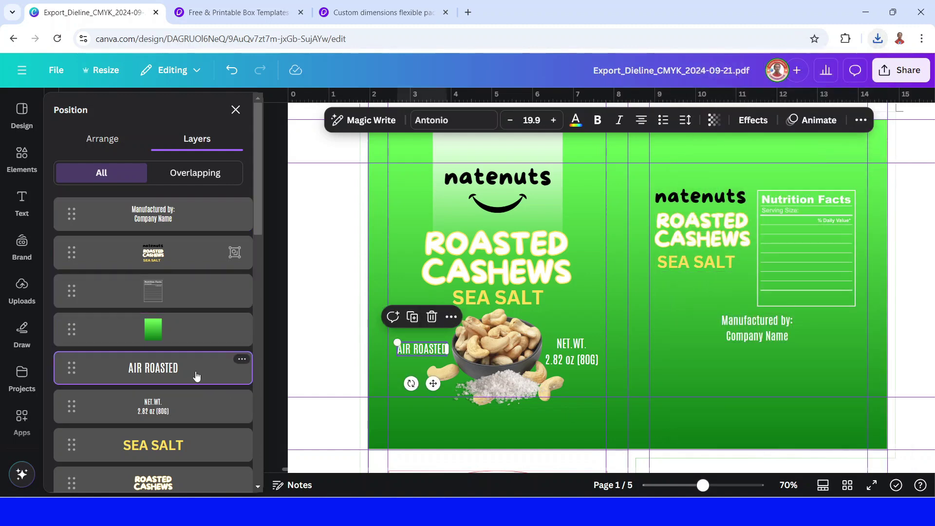
scroll(196, 375, down, 8)
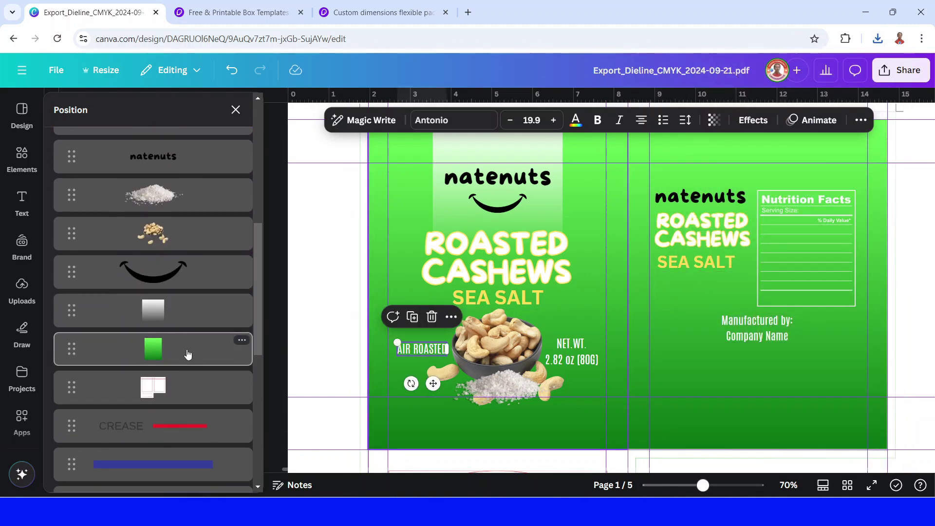
shift+click(186, 349)
scroll(198, 325, up, 2)
right_click(199, 373)
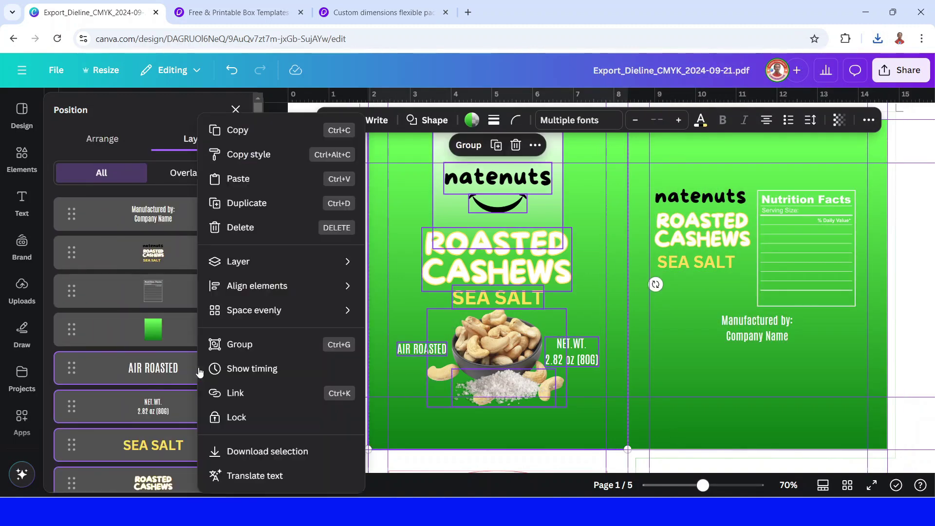
click(285, 454)
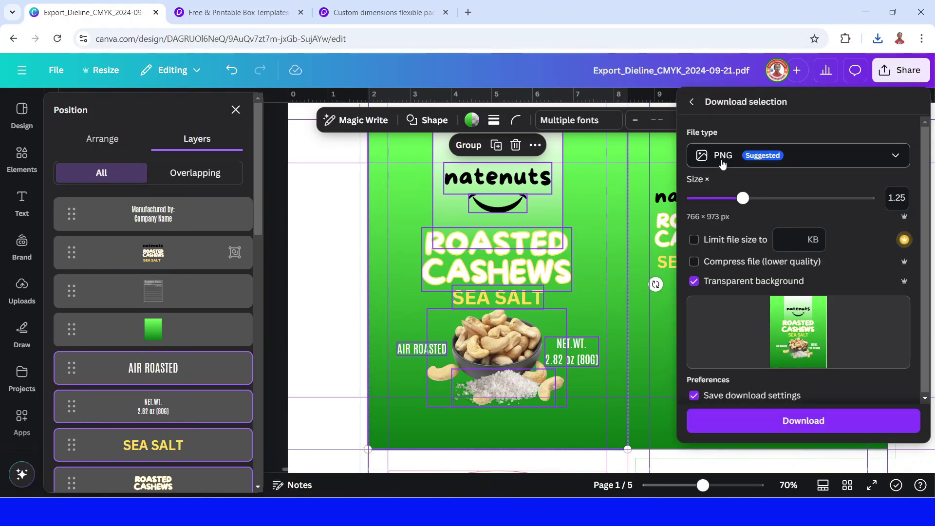
click(782, 422)
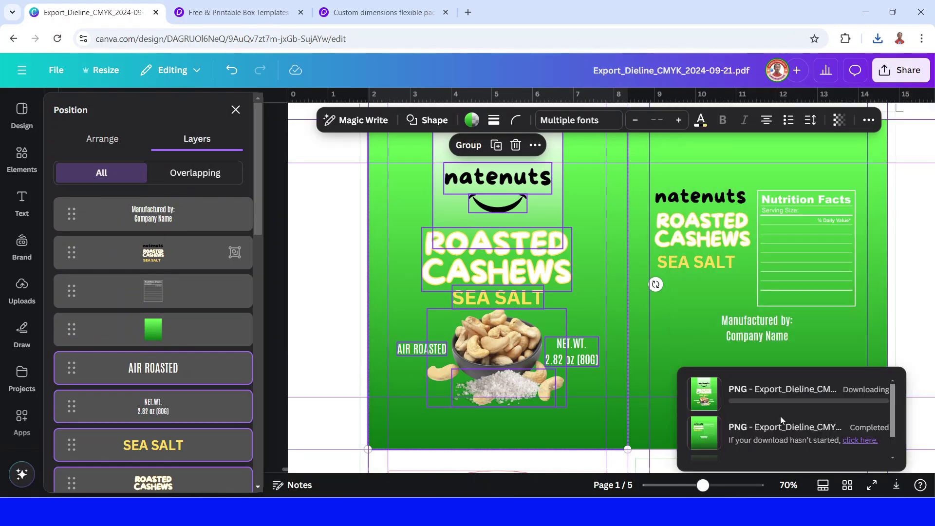
click(334, 268)
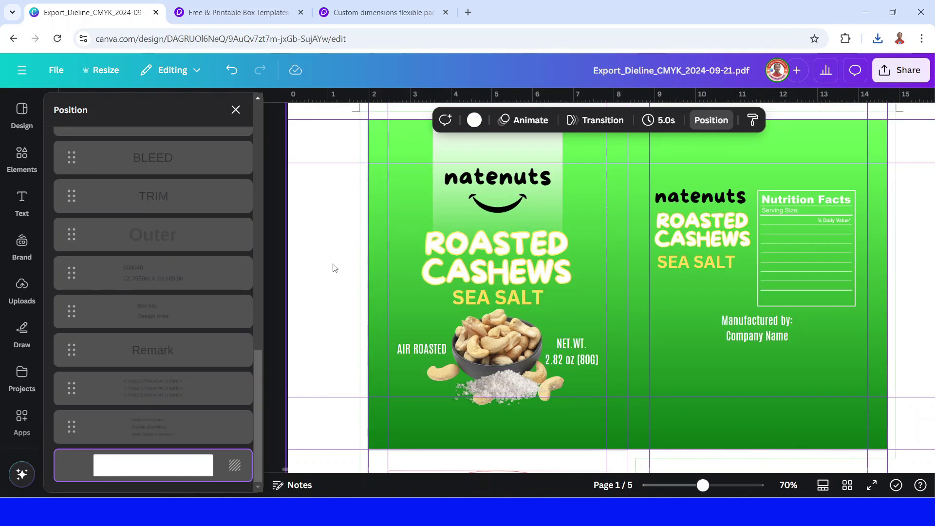
Open the stand-up zipper pouch's 162 × 206 mm dieline in Upload & Design, with recent downloads listed.
click(380, 12)
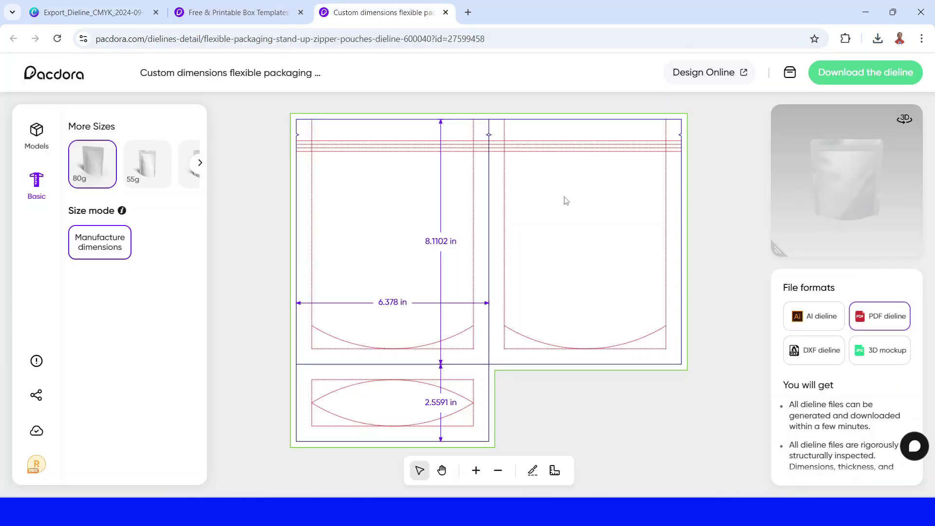
click(705, 74)
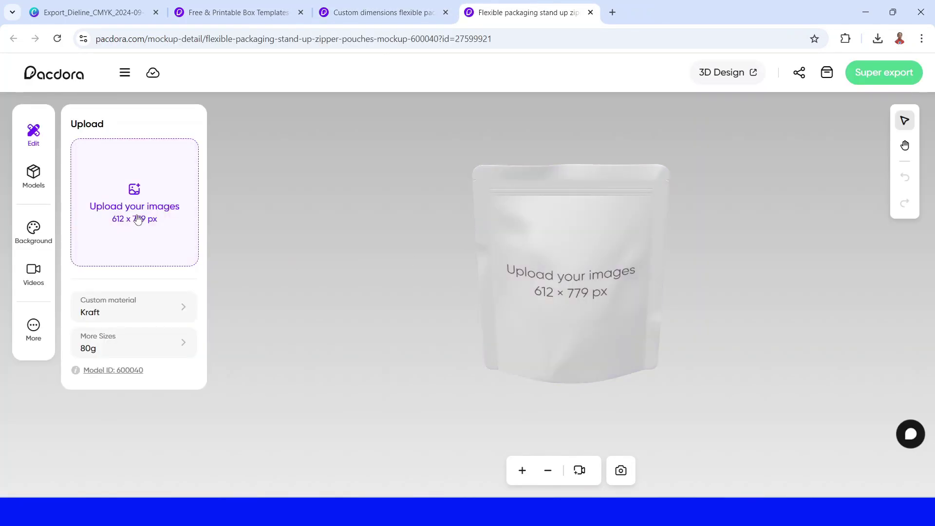
click(145, 222)
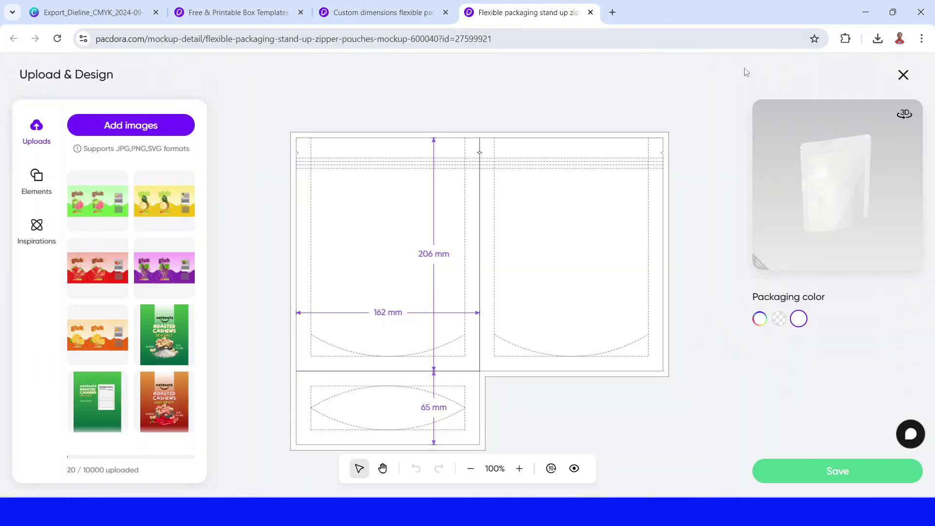
click(878, 39)
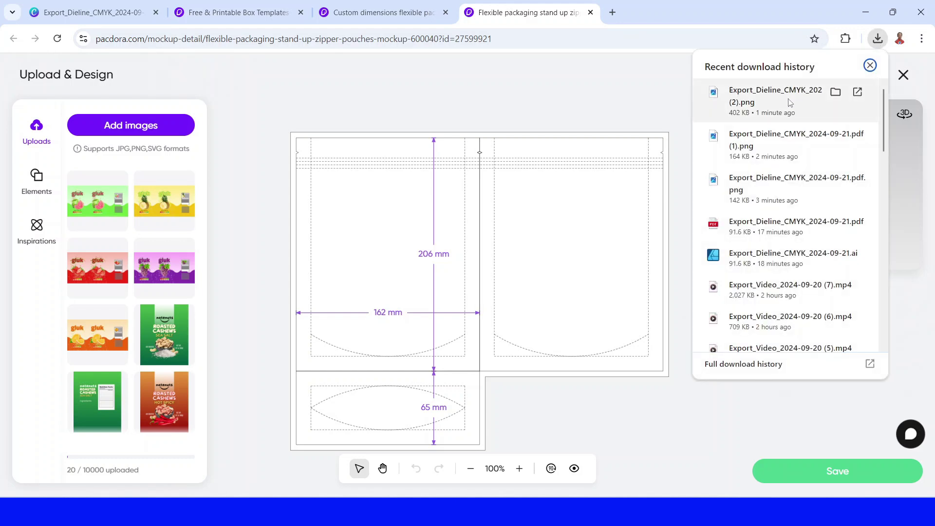
Drag the exported front and back panel PNGs from the downloads list onto the pouch dieline.
drag(790, 102, 276, 165)
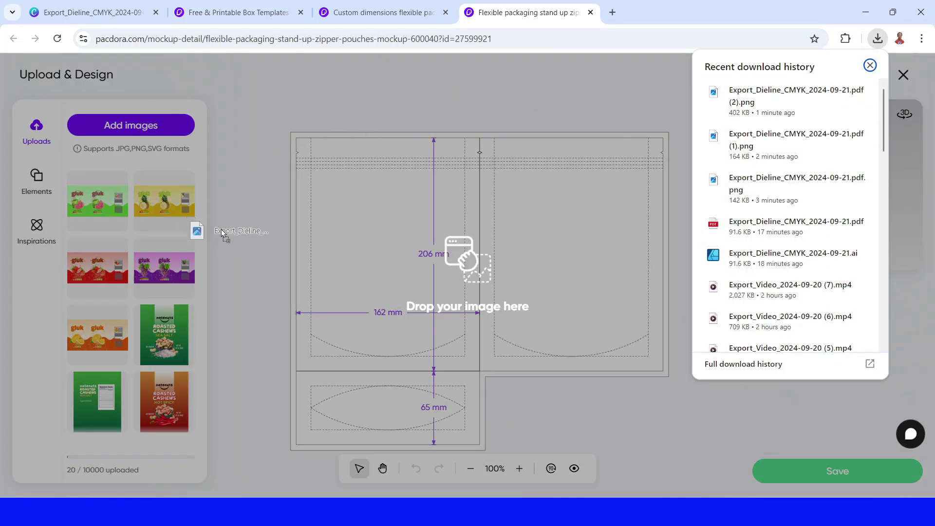
drag(229, 235, 246, 250)
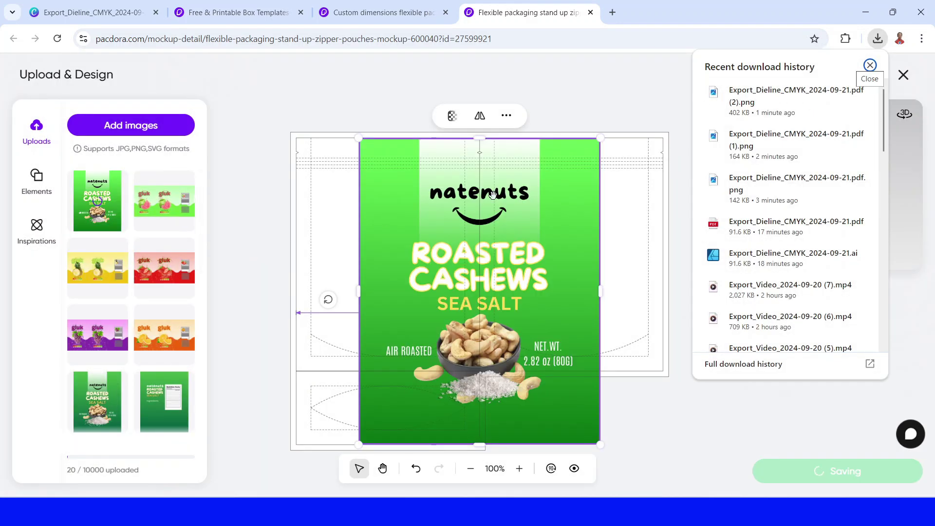
mouse_move(784, 145)
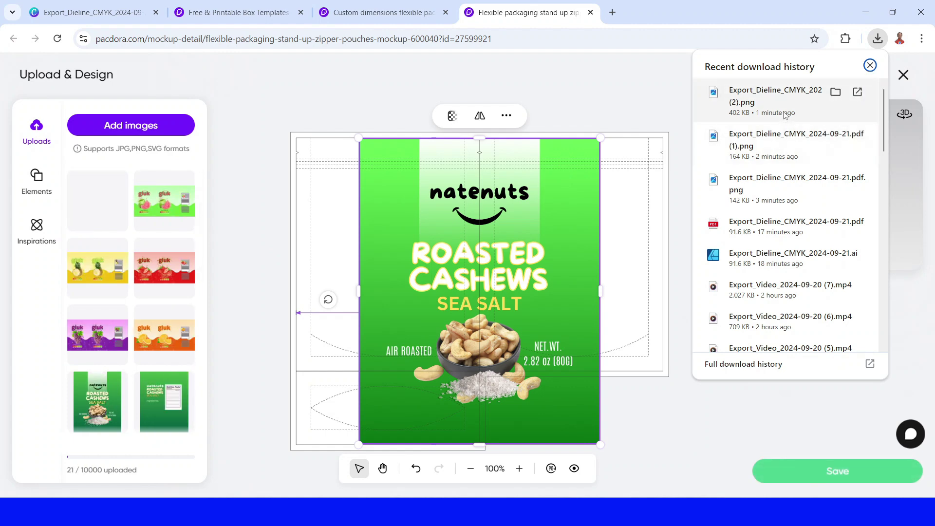
drag(780, 139, 317, 232)
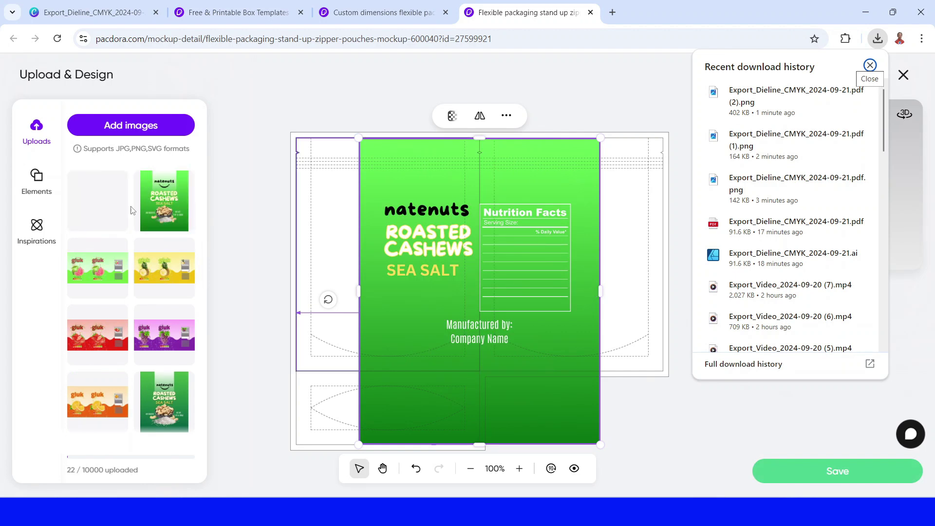
click(111, 217)
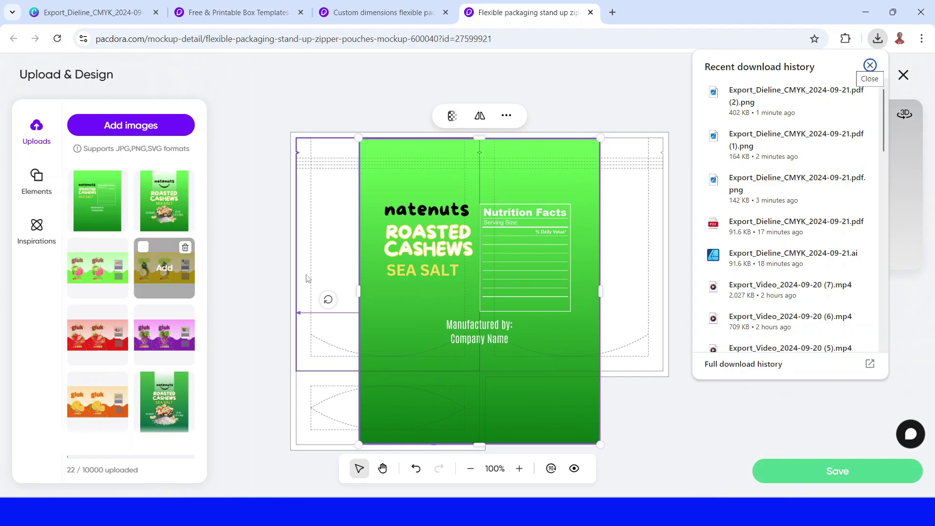
click(597, 138)
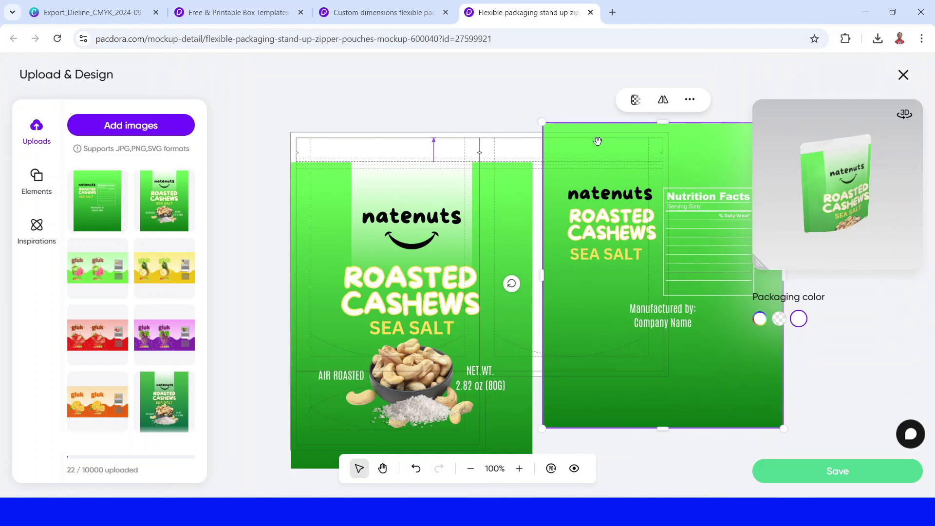
Delete the back panel image and resize the front cashew design to fit the front panel.
key(Delete)
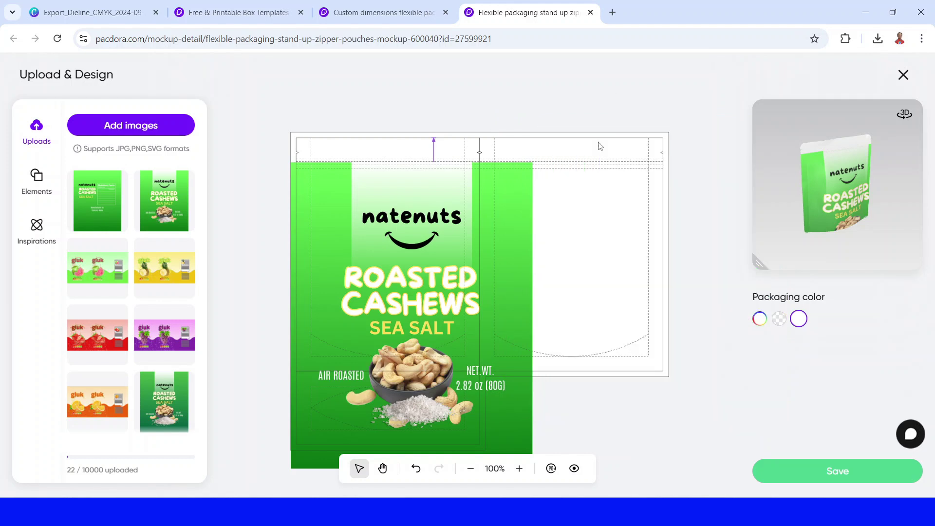
click(331, 212)
drag(334, 211, 344, 186)
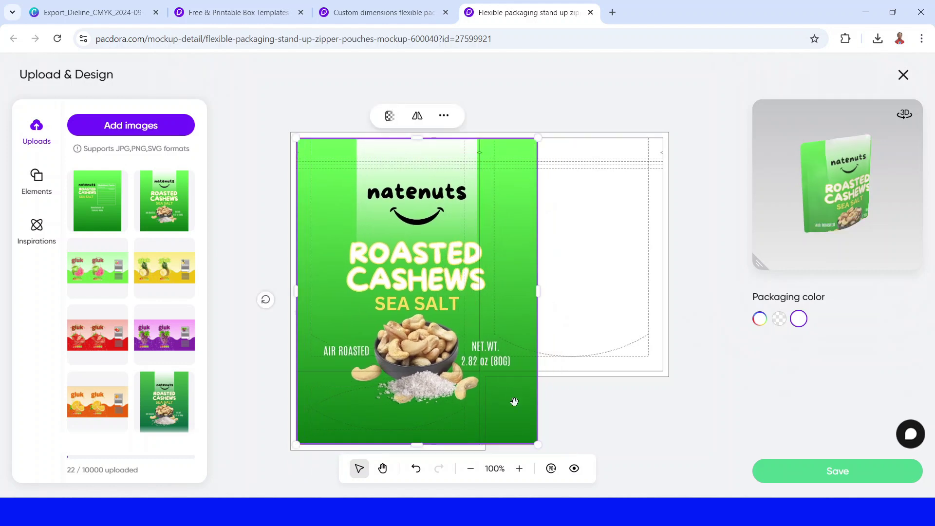
drag(538, 444, 472, 378)
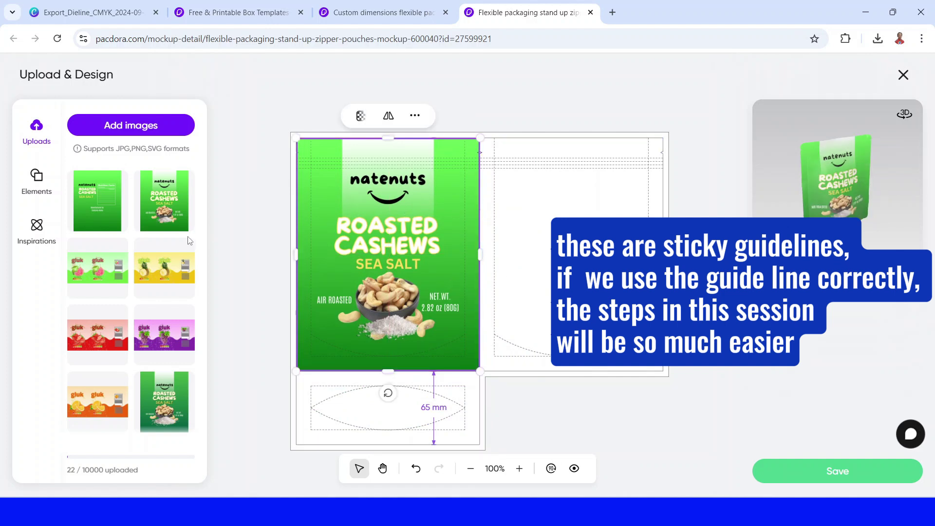
Add the Nutrition Facts design and size it to fill the back panel.
click(104, 204)
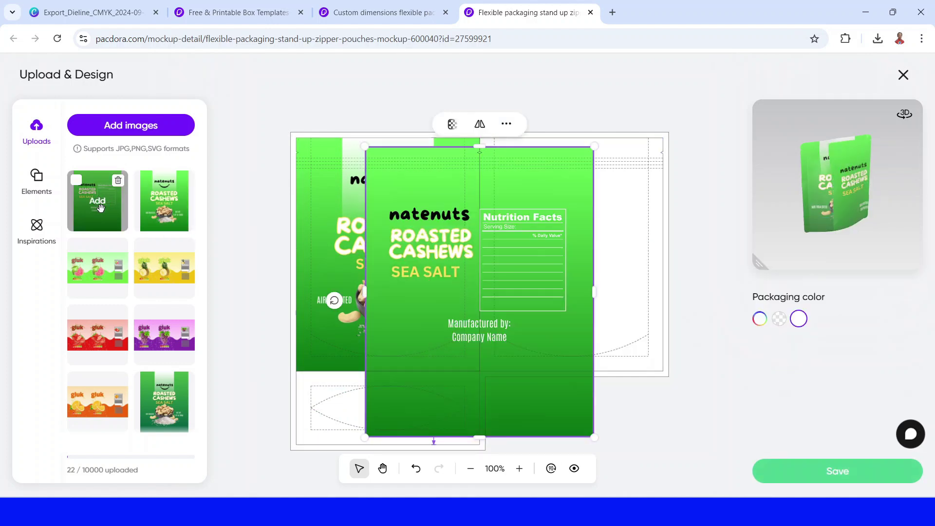
drag(557, 325, 633, 318)
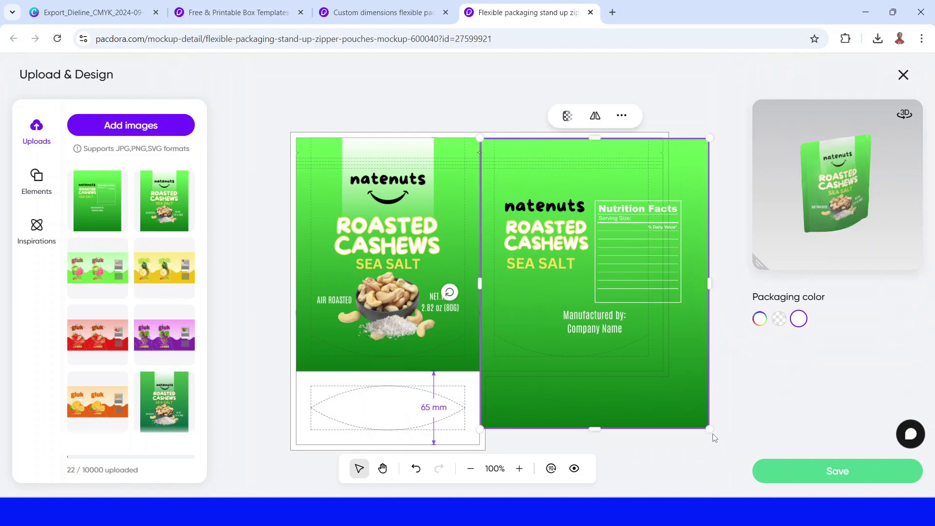
drag(708, 428, 654, 379)
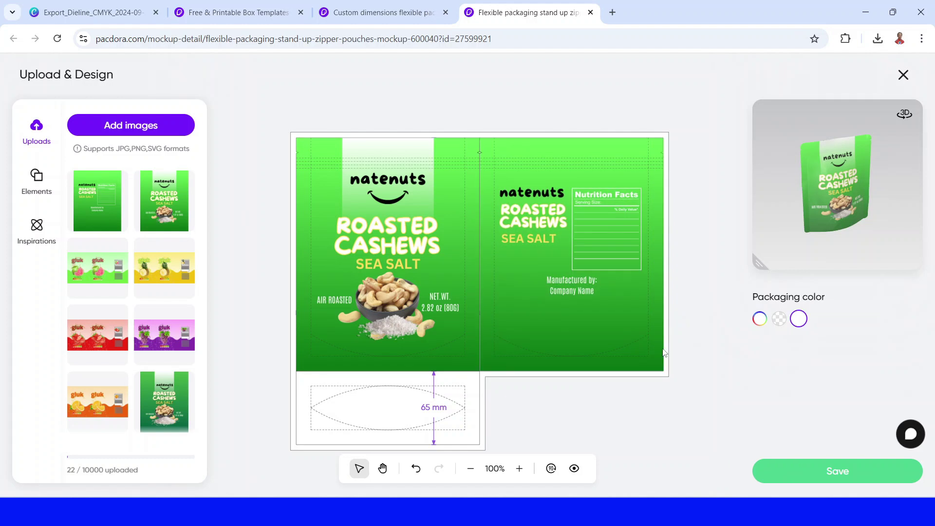
From Packaging Symbols, add the box-handling, umbrella and trash-bin symbols in a row on the back panel.
click(38, 185)
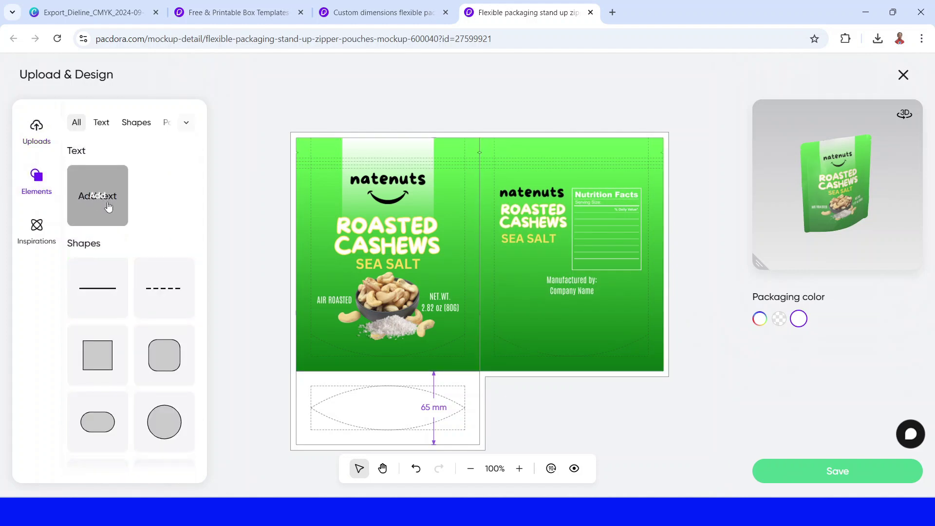
click(101, 123)
click(131, 125)
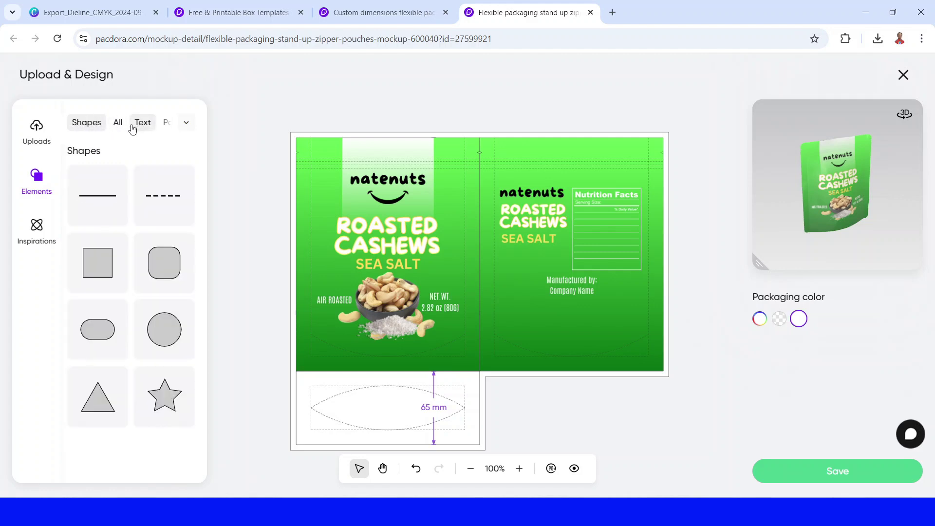
click(168, 124)
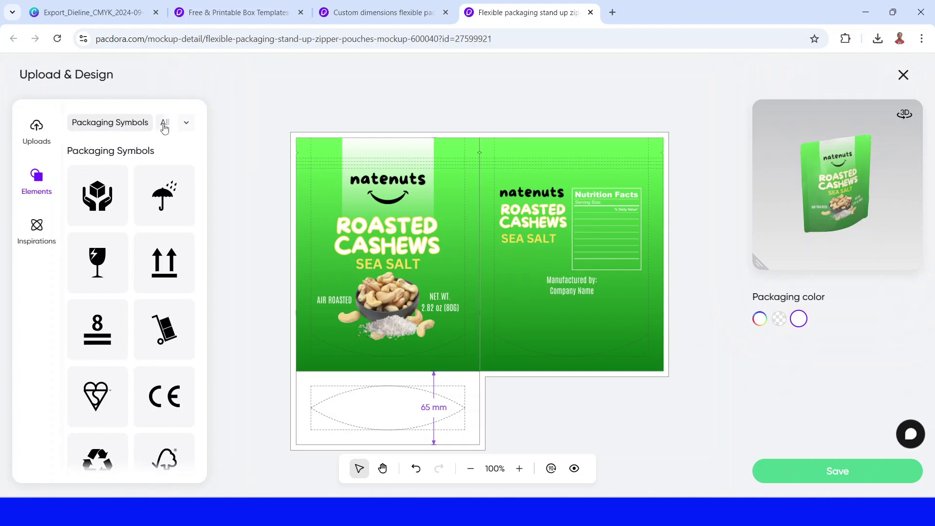
click(164, 125)
click(167, 124)
click(101, 210)
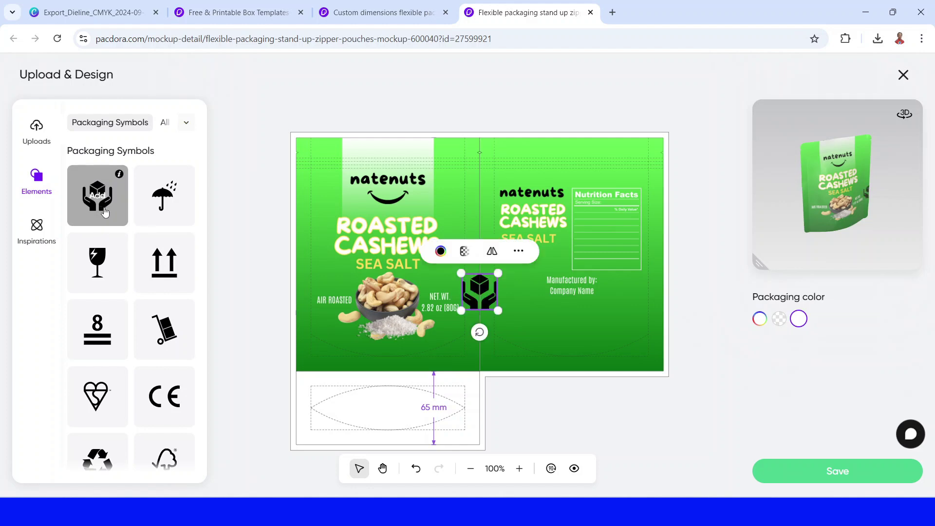
click(167, 201)
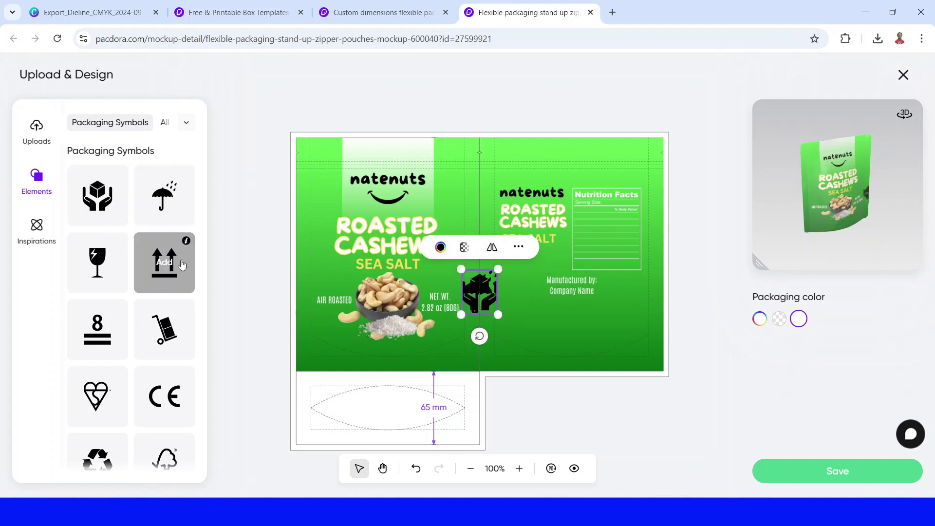
scroll(170, 282, down, 5)
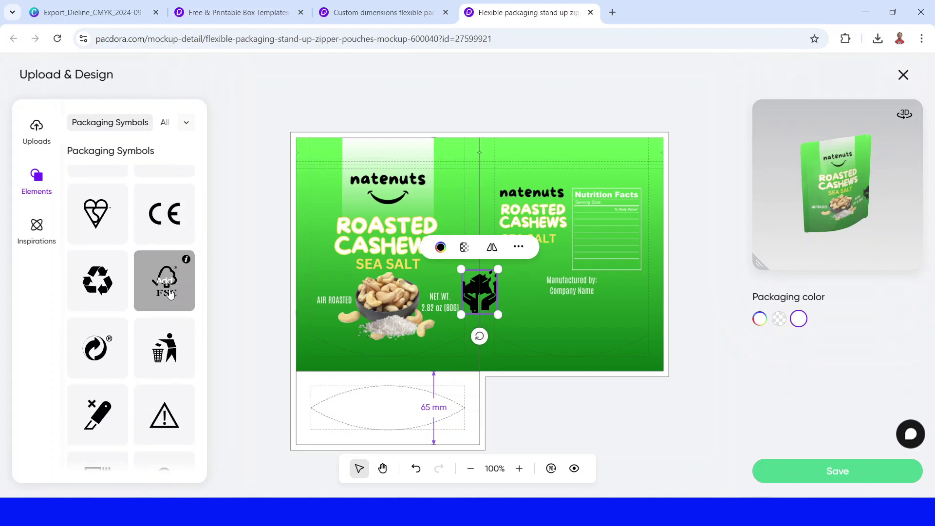
click(170, 326)
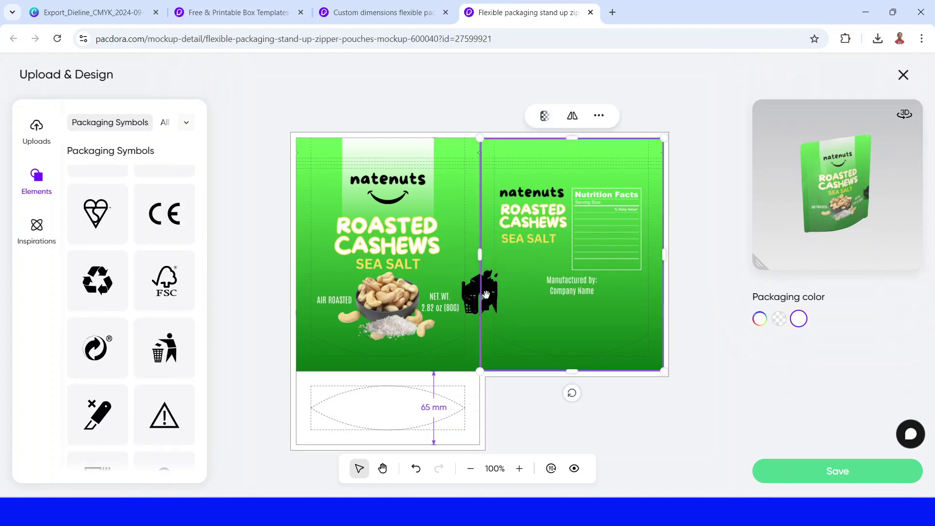
drag(480, 292, 534, 337)
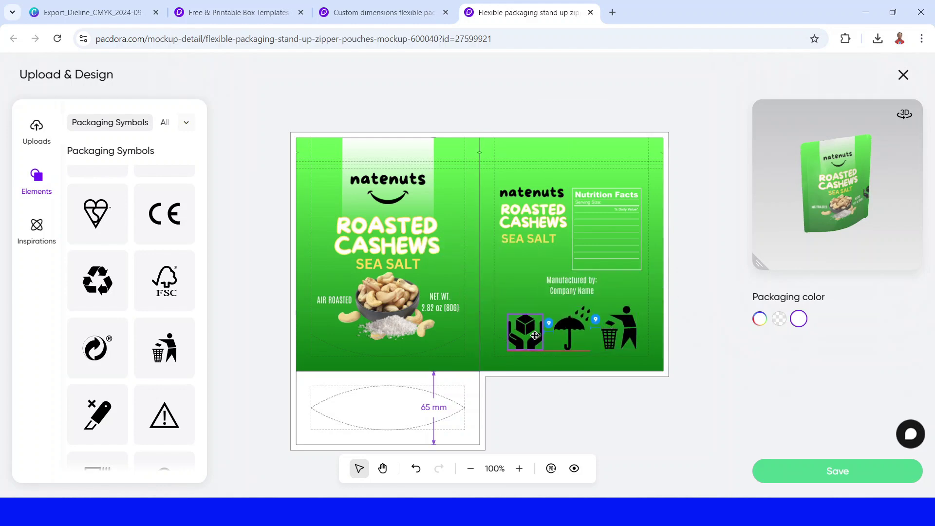
Recolour the trash-bin, umbrella and box-handling symbols white.
click(618, 335)
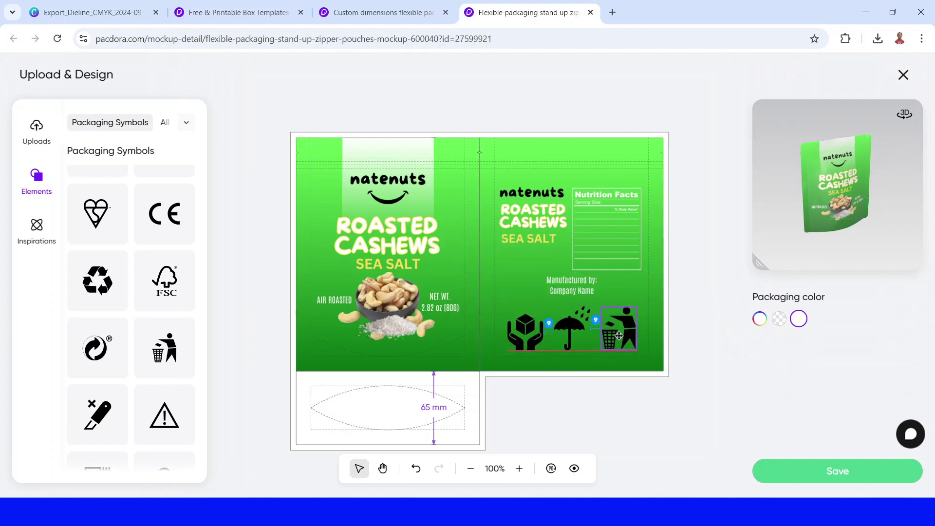
drag(619, 336, 622, 337)
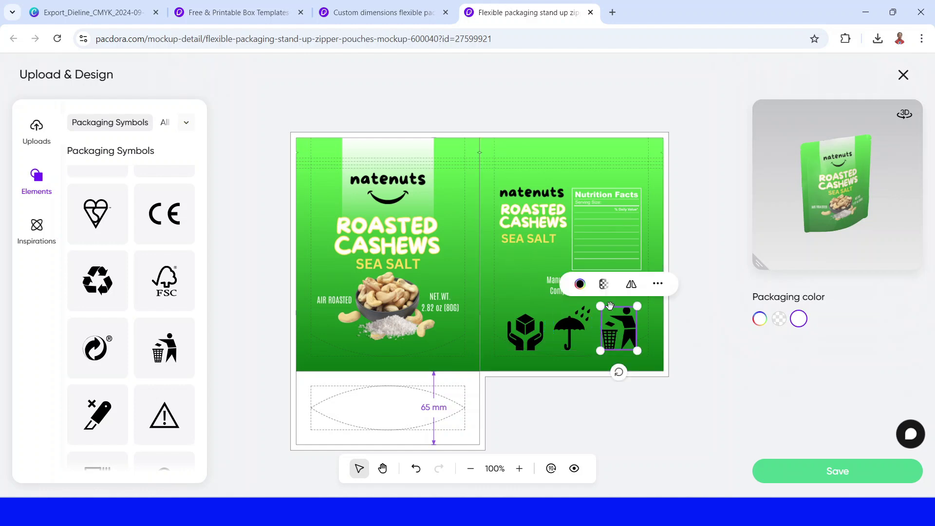
click(580, 285)
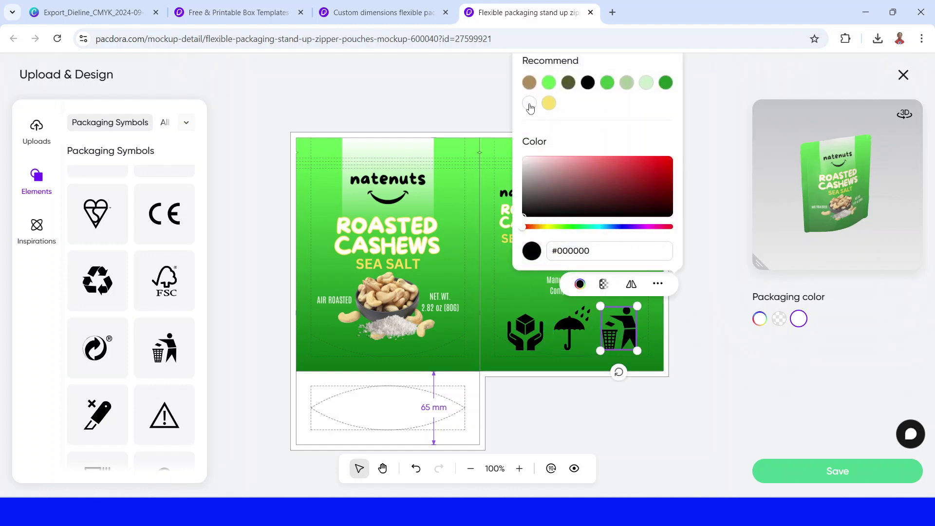
click(529, 104)
click(576, 335)
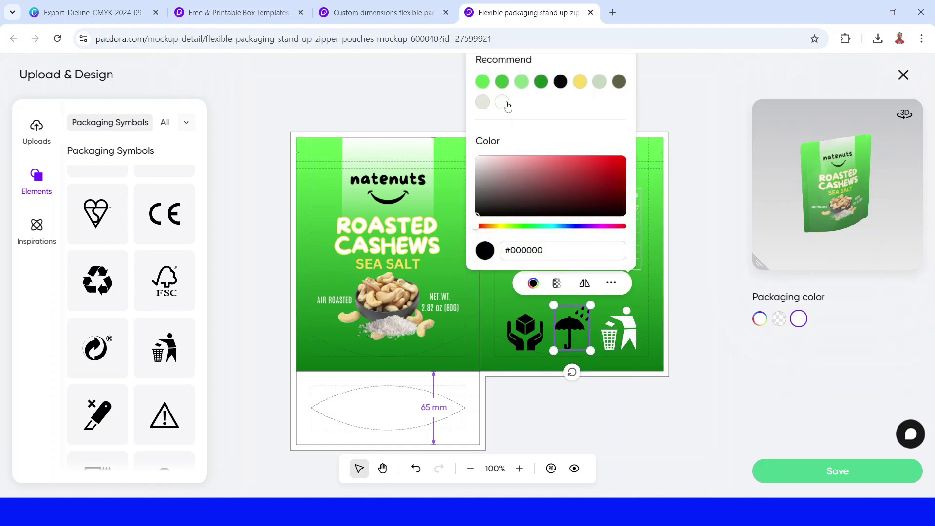
click(534, 285)
click(501, 102)
click(525, 331)
click(487, 291)
click(573, 89)
Select all three symbols and shrink them into a compact row beneath the manufacturer text.
shift+click(572, 331)
shift+click(618, 331)
drag(640, 352, 571, 337)
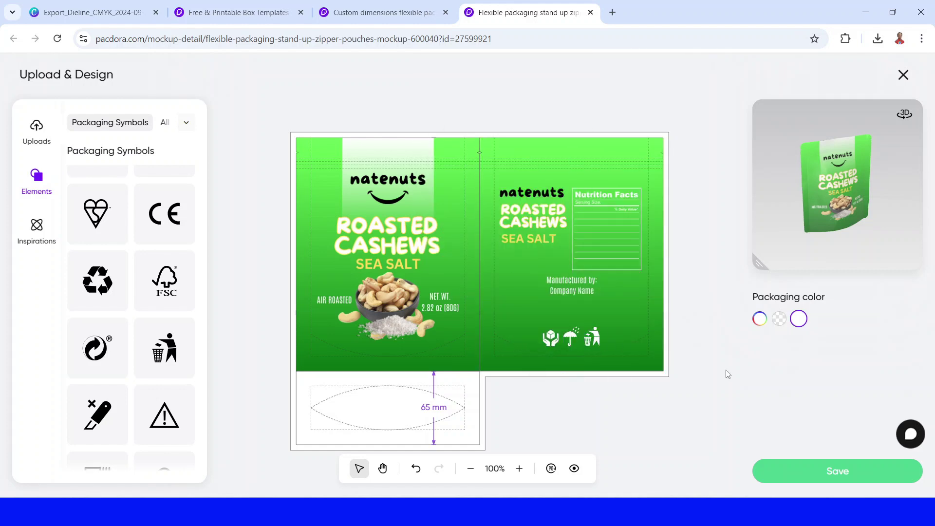
Glance through Inspirations, then save the dieline artwork to apply it to the 3D pouch.
click(37, 129)
click(39, 238)
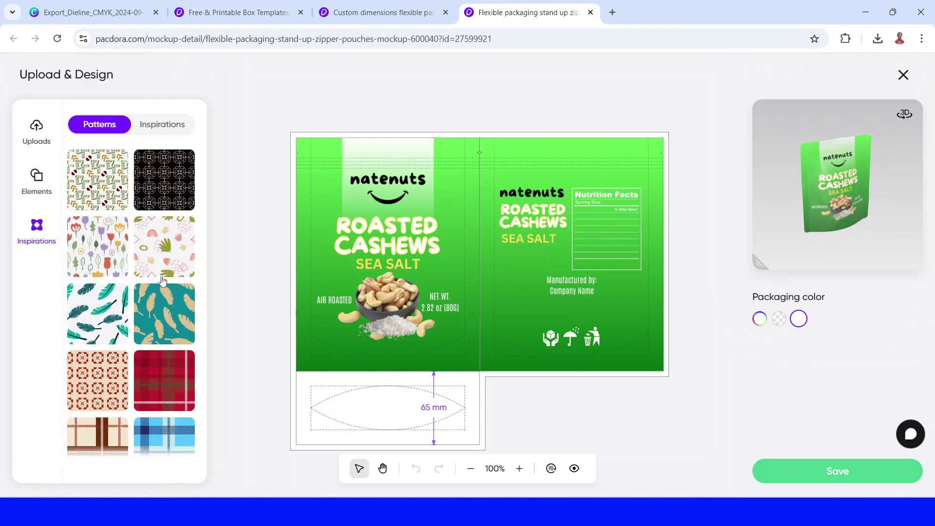
click(164, 125)
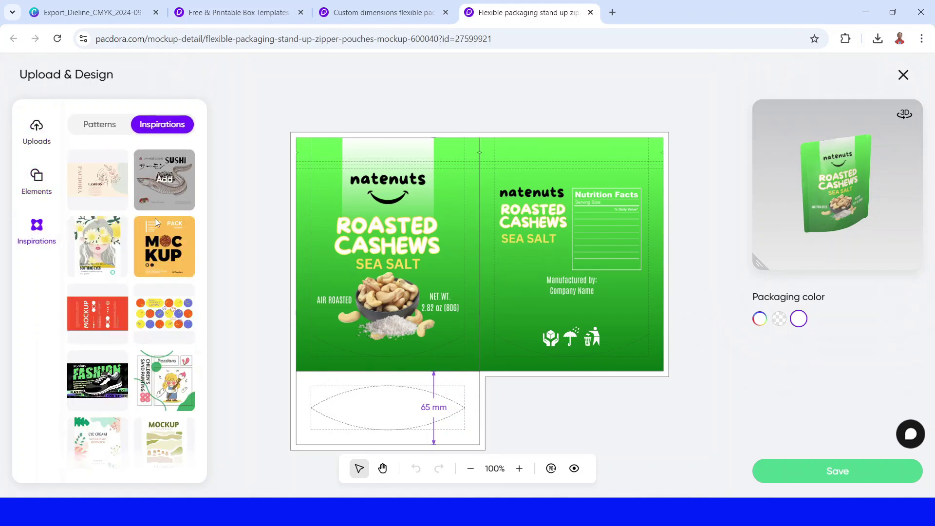
click(86, 276)
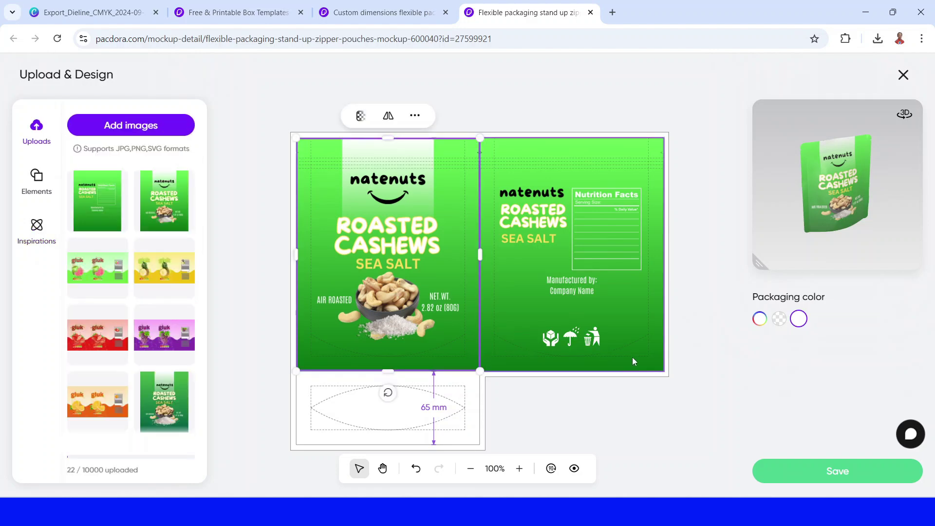
click(830, 475)
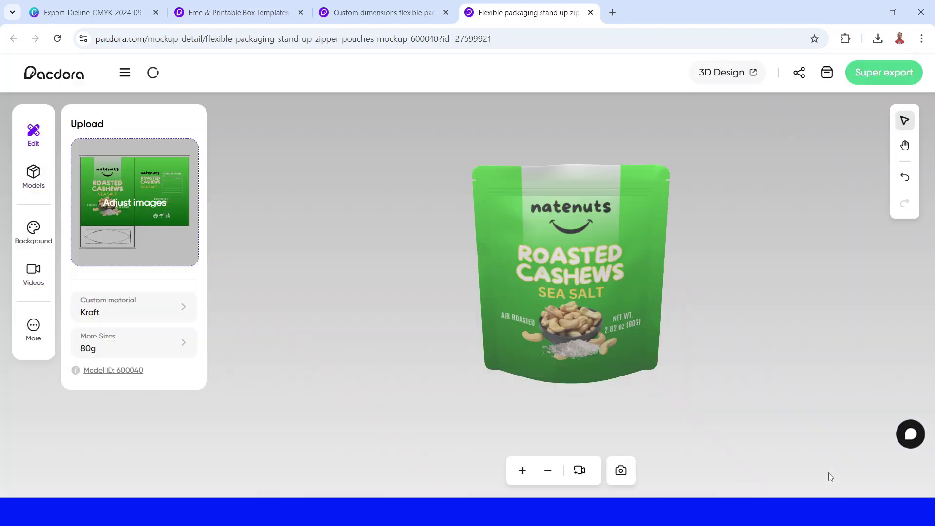
Open the Background settings and try gradient, image and pink-red solid colour options.
click(30, 176)
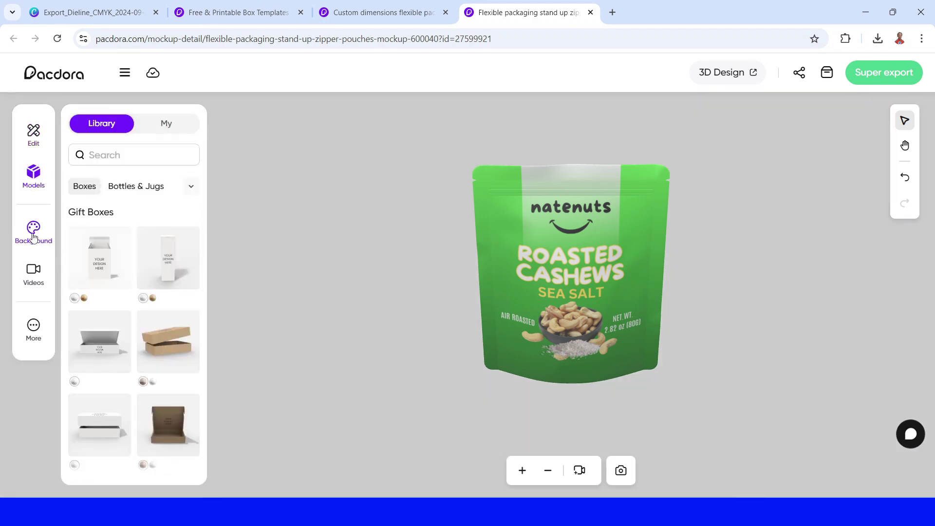
click(33, 237)
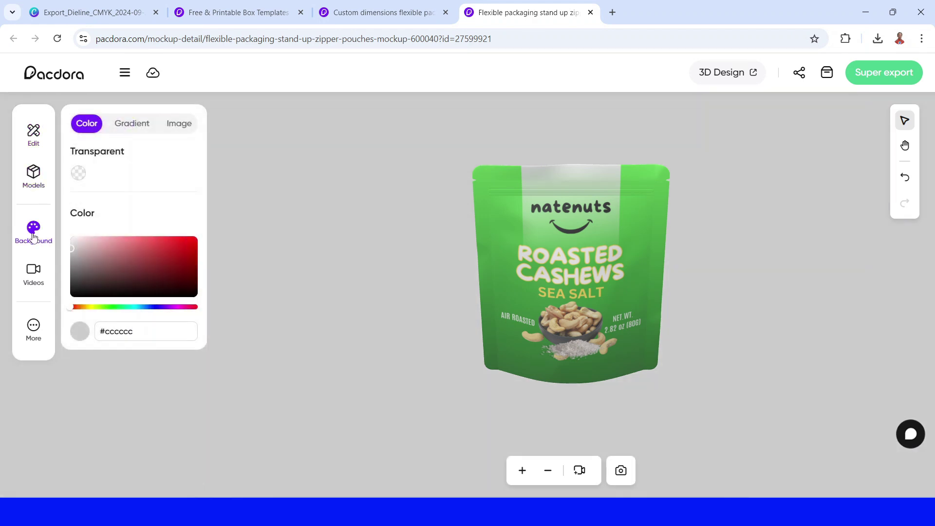
click(133, 125)
click(179, 124)
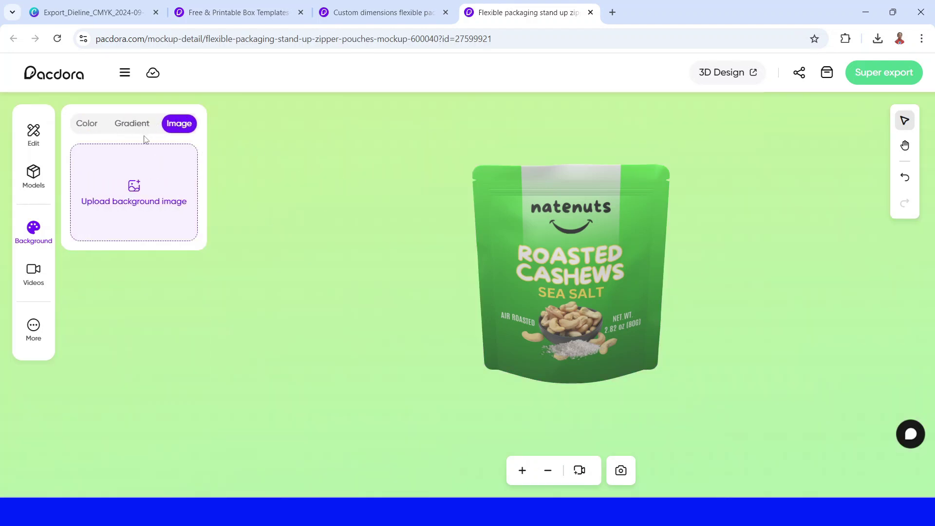
click(84, 127)
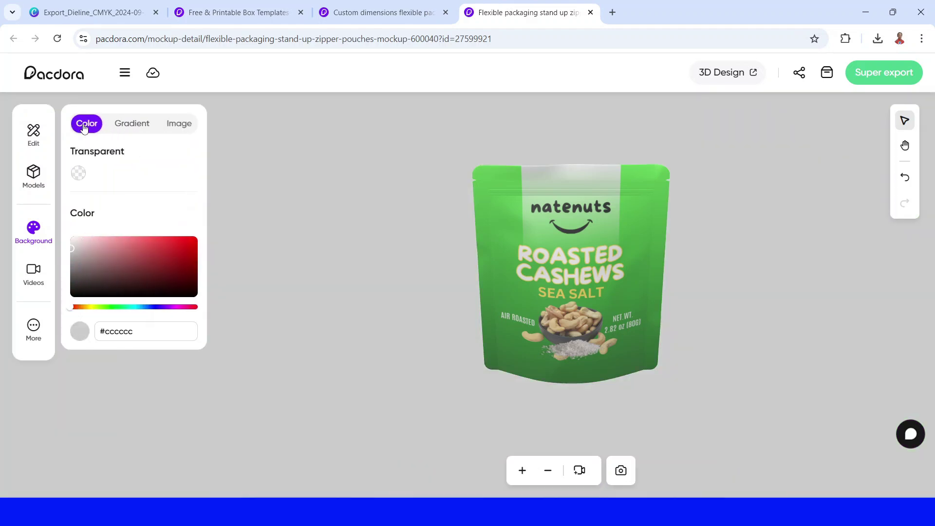
click(138, 248)
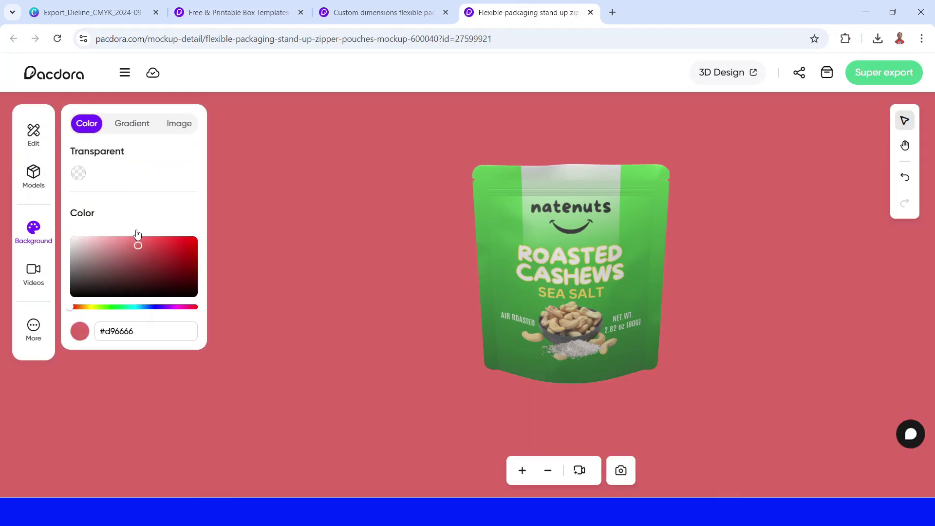
Apply the pale mint #BDFFF3 to green #4AC29A gradient, then open the Image background option.
click(129, 126)
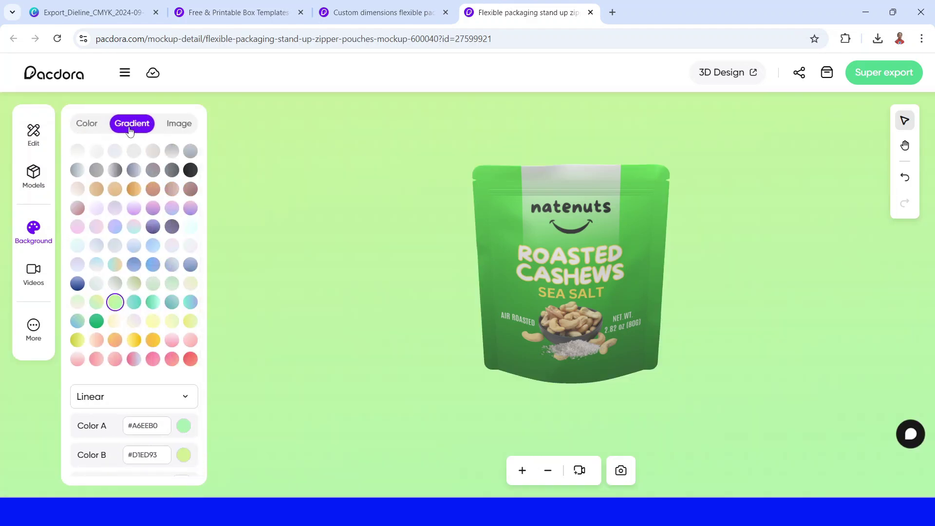
click(154, 287)
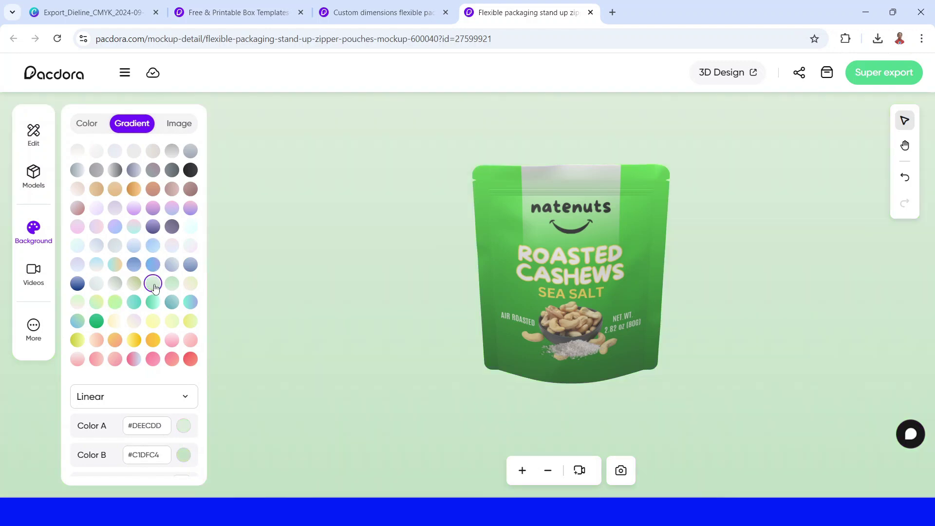
click(152, 303)
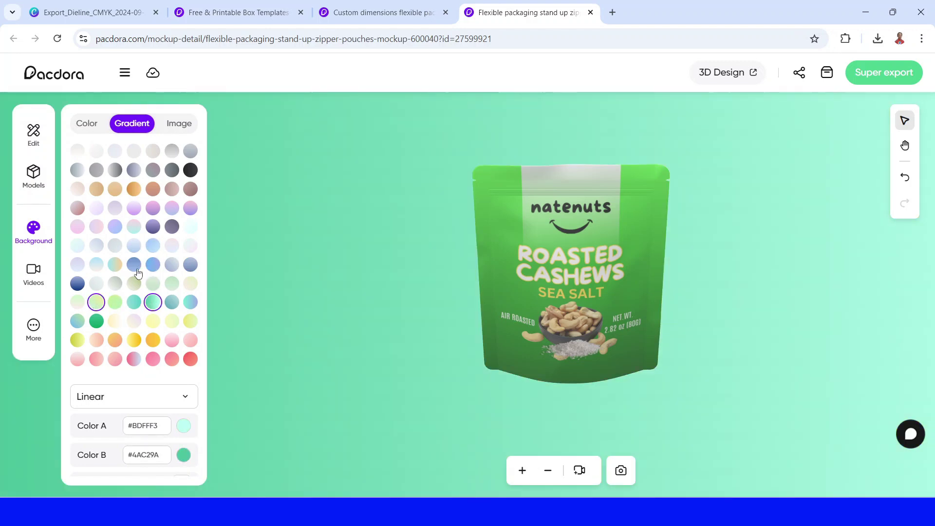
click(180, 126)
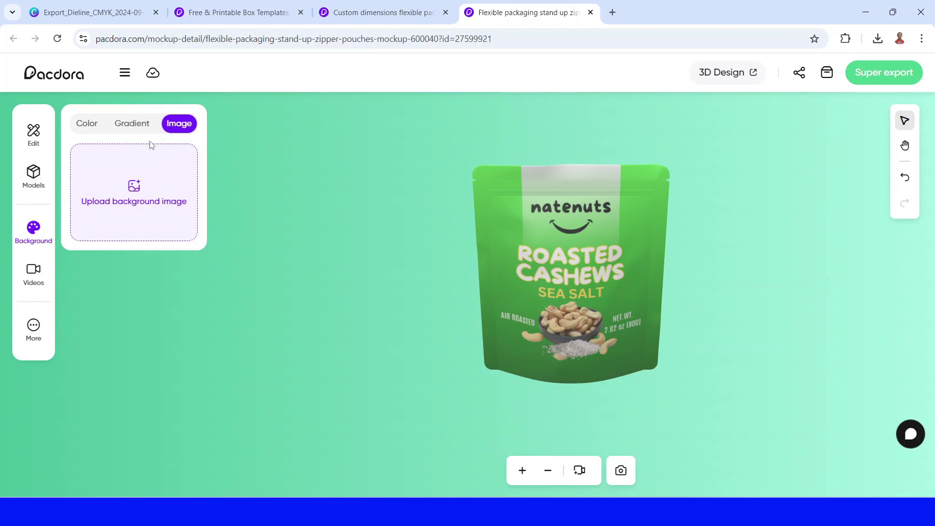
Start a new blank 1080 × 1350 px Canva design.
click(96, 12)
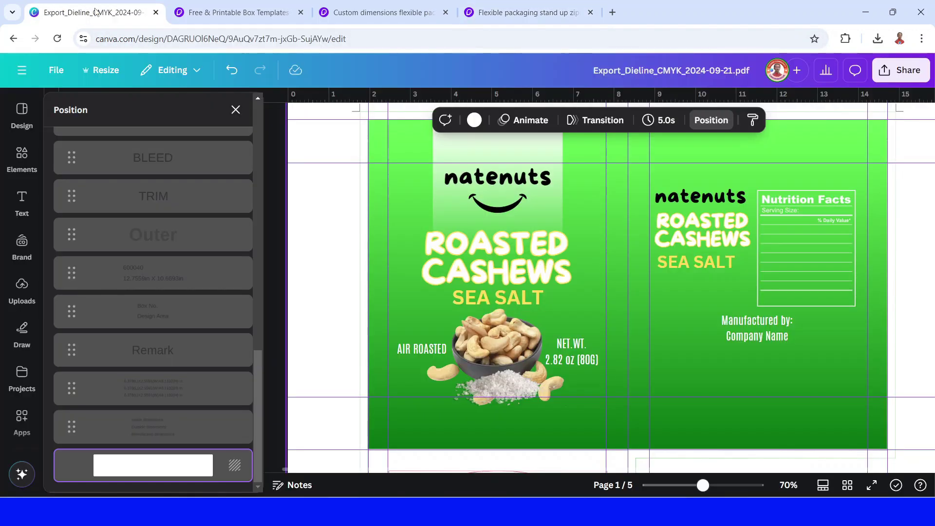
click(22, 71)
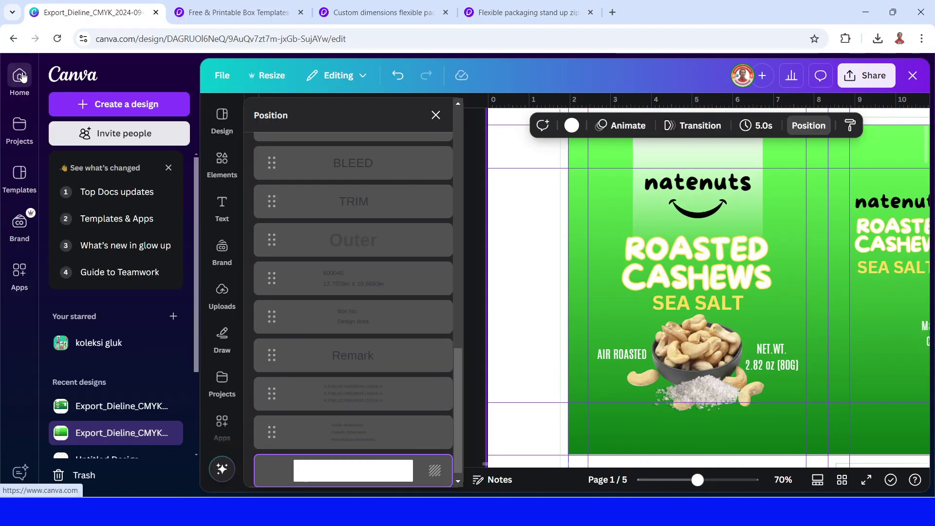
click(116, 103)
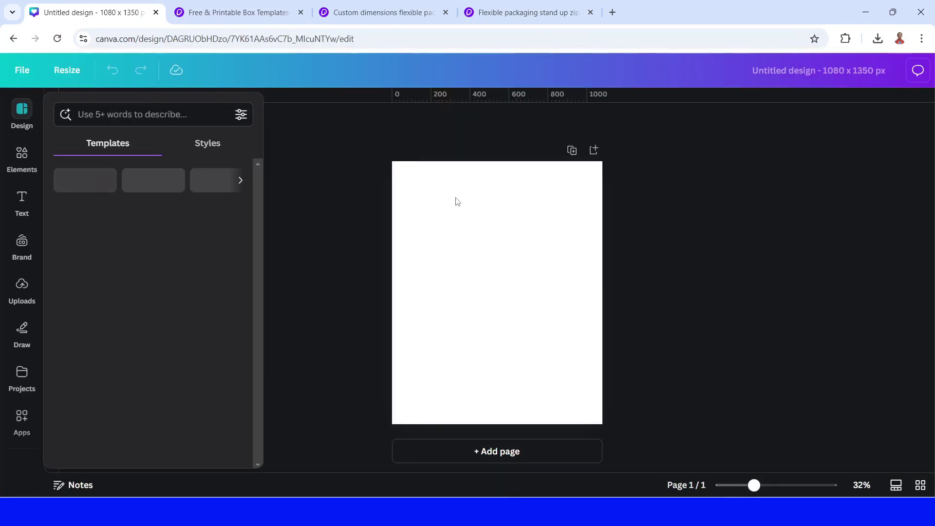
Search Elements for 'cashew' and filter the results to Graphics.
click(22, 155)
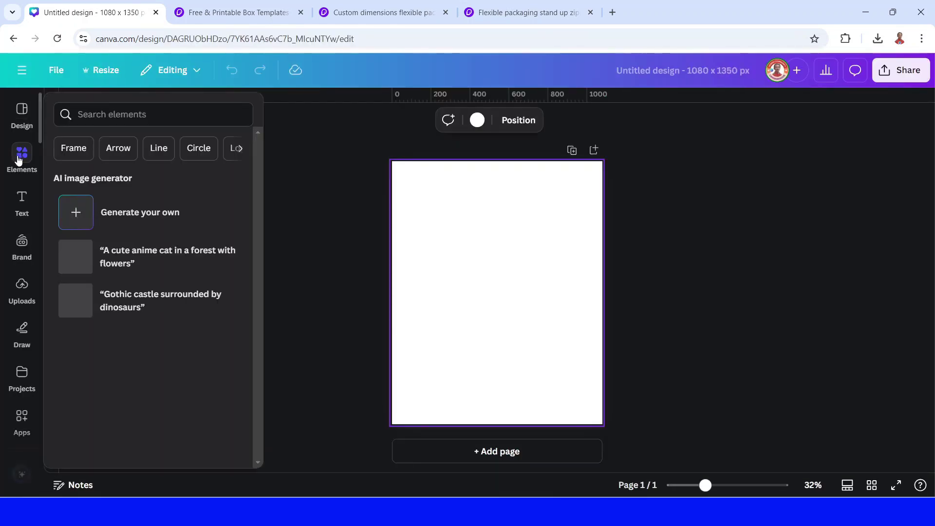
click(115, 111)
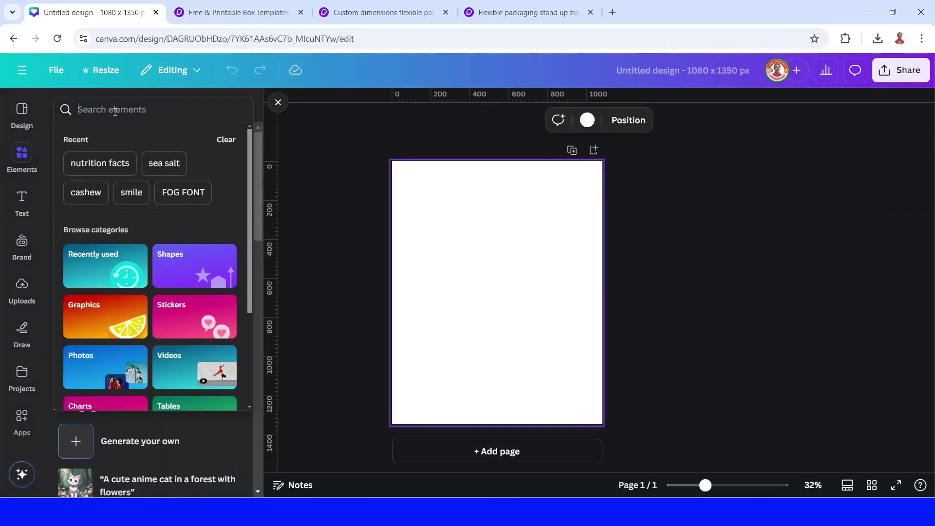
text(cashe)
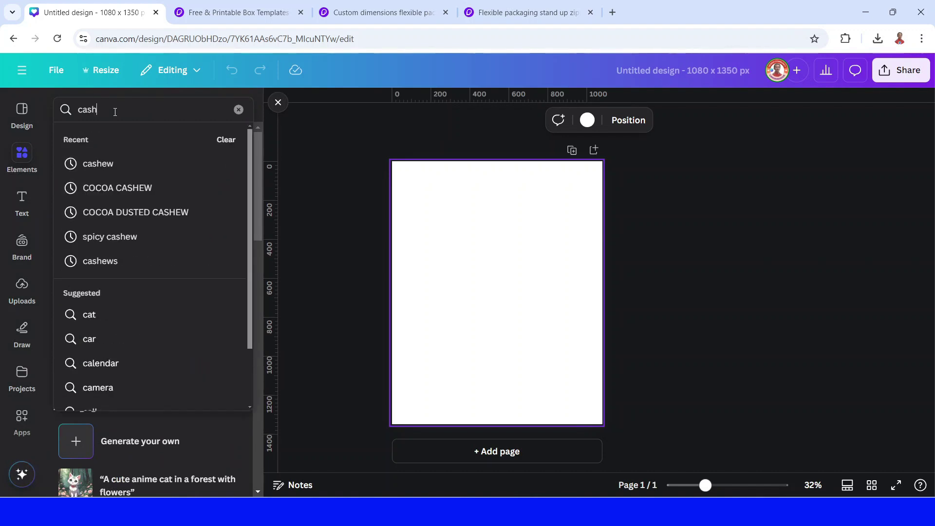
click(122, 162)
click(97, 139)
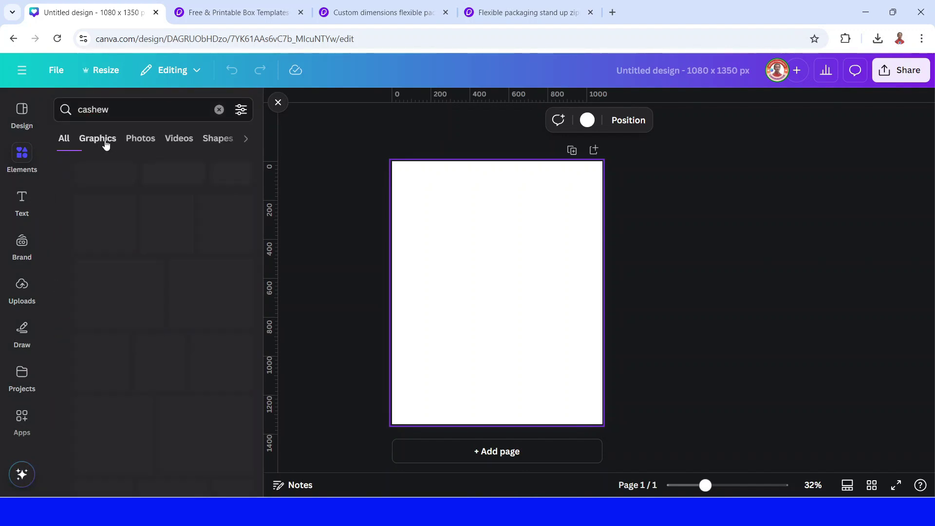
scroll(147, 317, down, 5)
Add the Cashew Nuts Background graphic at top-left with one copy beside it.
click(233, 289)
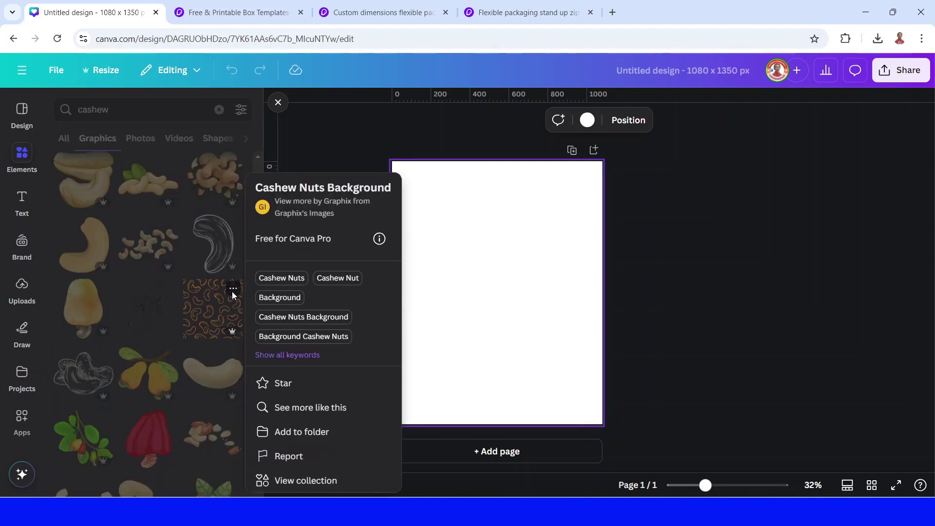
click(214, 308)
click(214, 308)
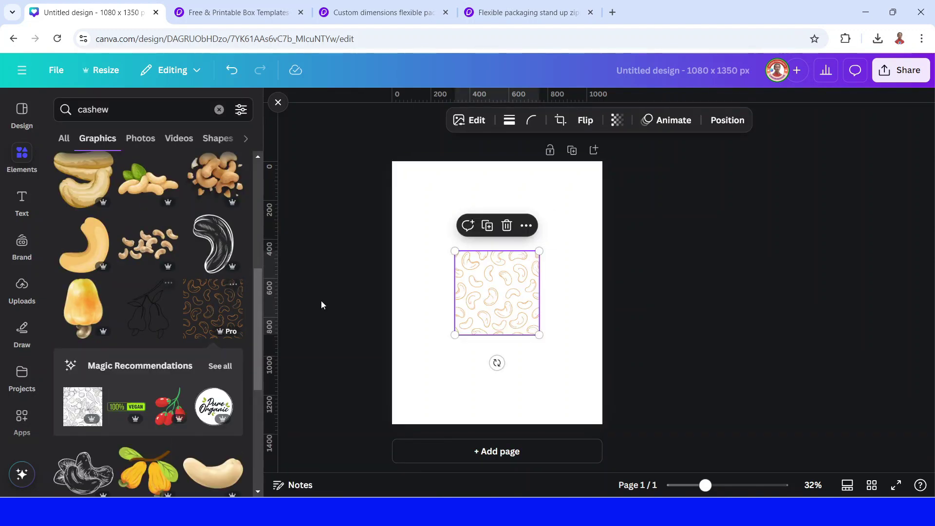
drag(502, 307, 440, 218)
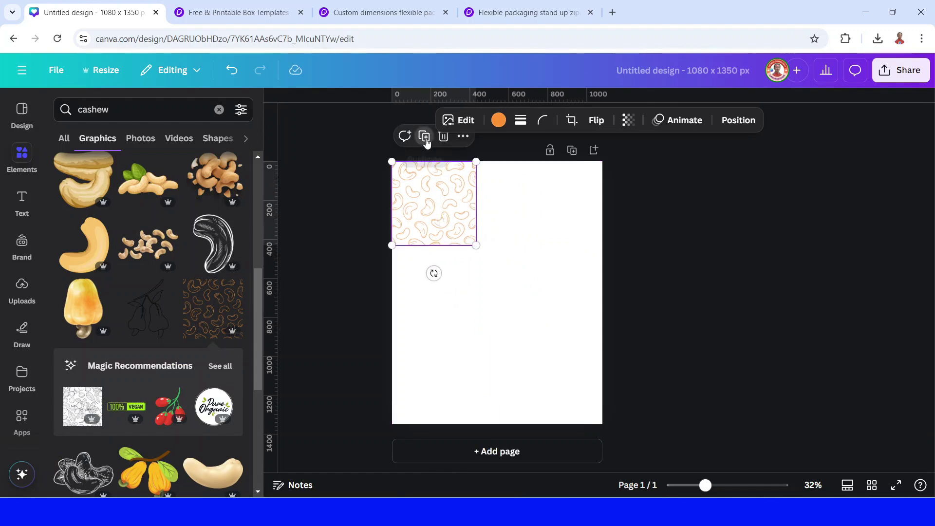
click(425, 140)
drag(438, 212, 520, 209)
Duplicate the pair into a 2×3 grid and scale all six tiles to cover the page.
drag(591, 210, 393, 269)
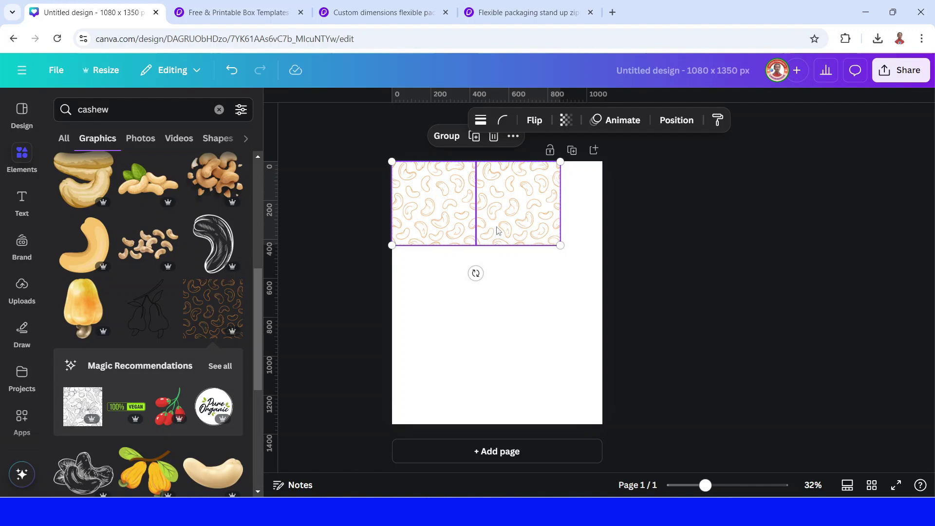
click(475, 137)
drag(518, 204, 516, 285)
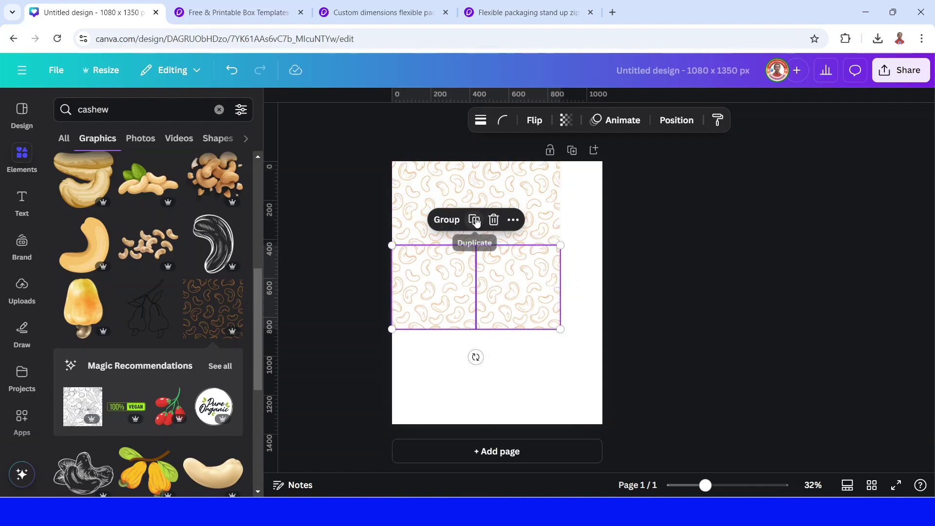
click(475, 217)
drag(624, 202, 368, 442)
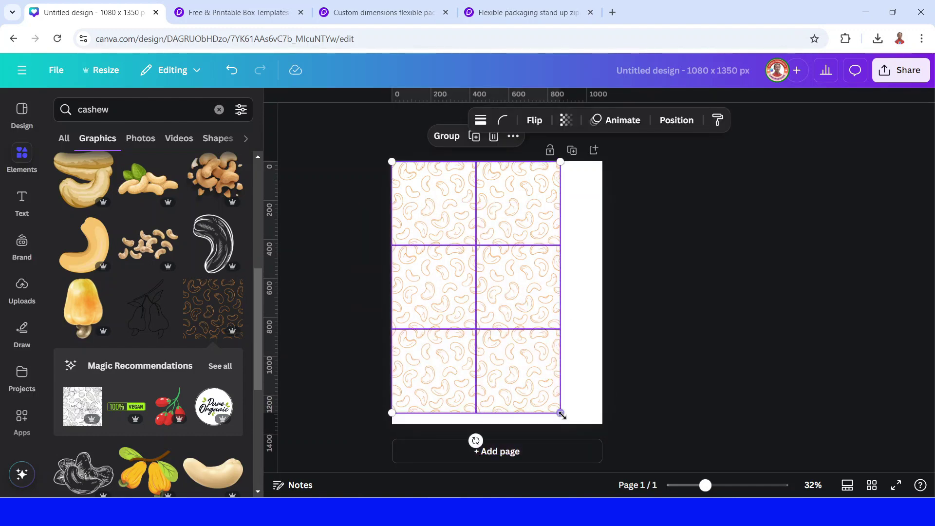
drag(561, 414, 597, 483)
Download the cashew pattern design as a PNG, then go back to the Pacdora mockup tab.
click(630, 317)
click(902, 70)
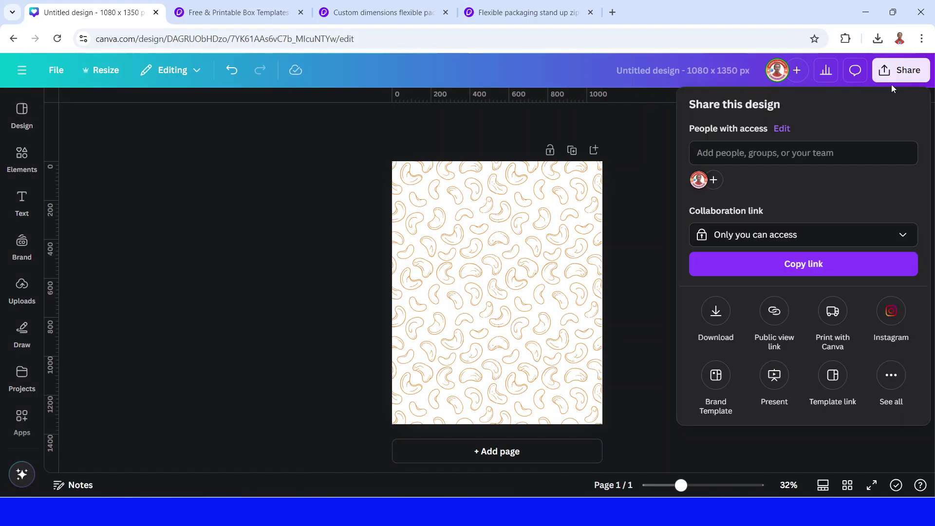
click(716, 322)
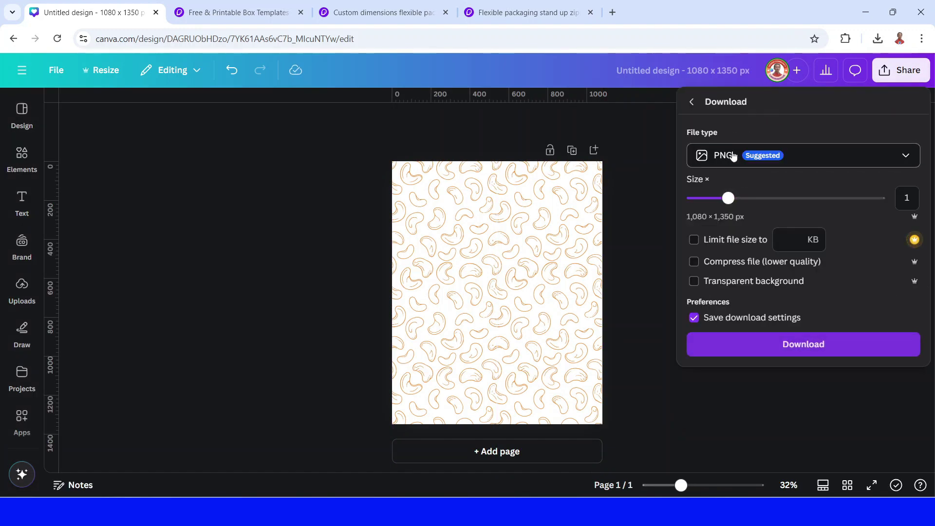
click(808, 345)
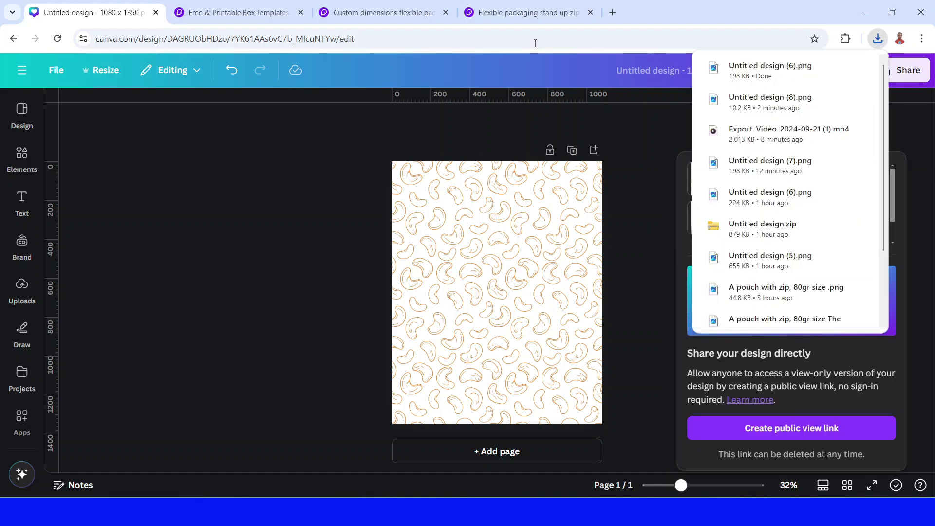
click(521, 12)
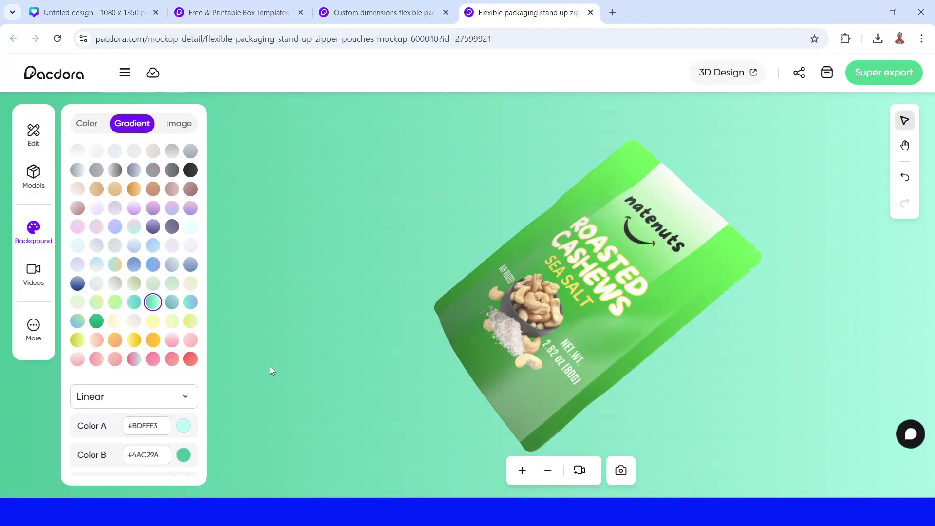
Upload 'Untitled design (6)' from Downloads as the pouch mockup's background image.
click(178, 128)
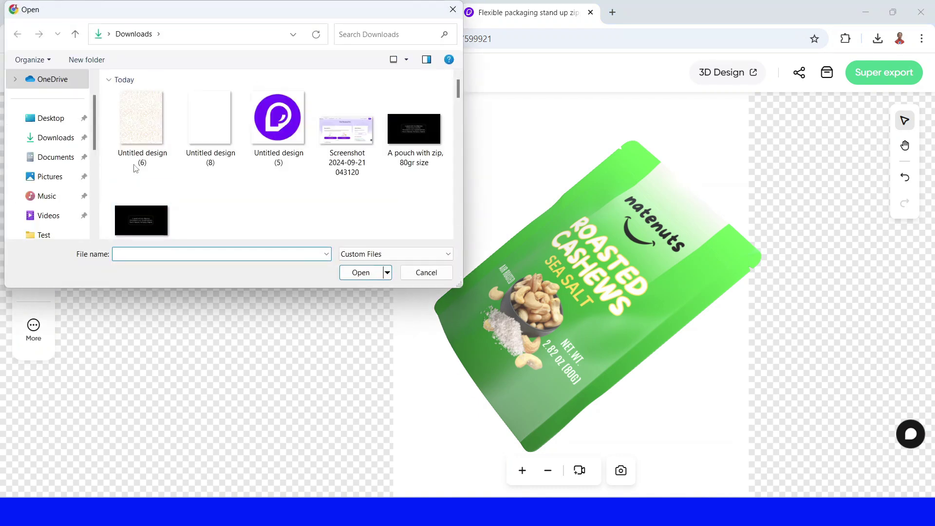
click(148, 127)
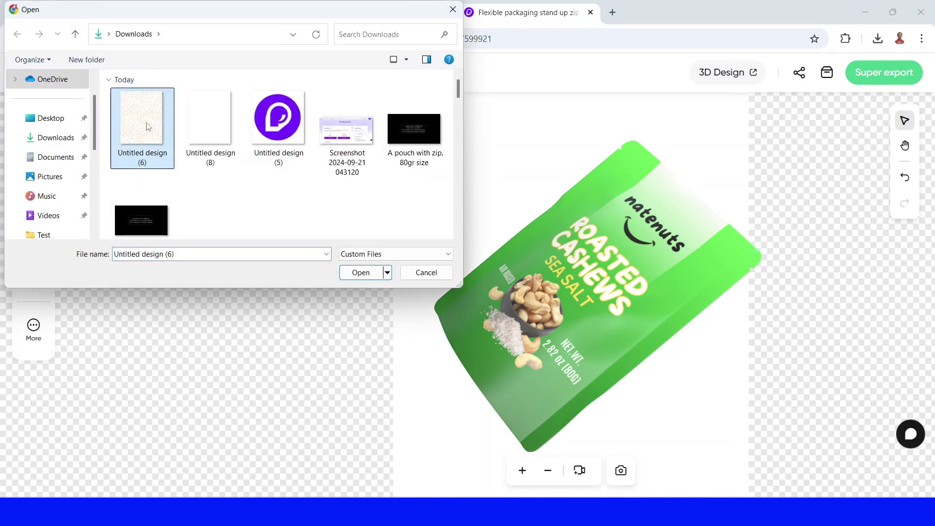
click(364, 273)
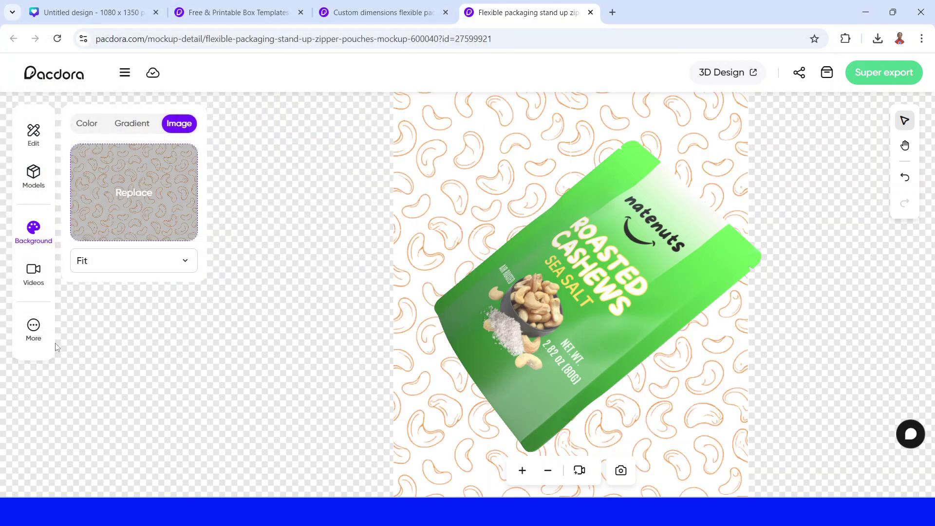
Open the Videos templates under More and scroll the Basic list to preview Emphasis2.
click(32, 327)
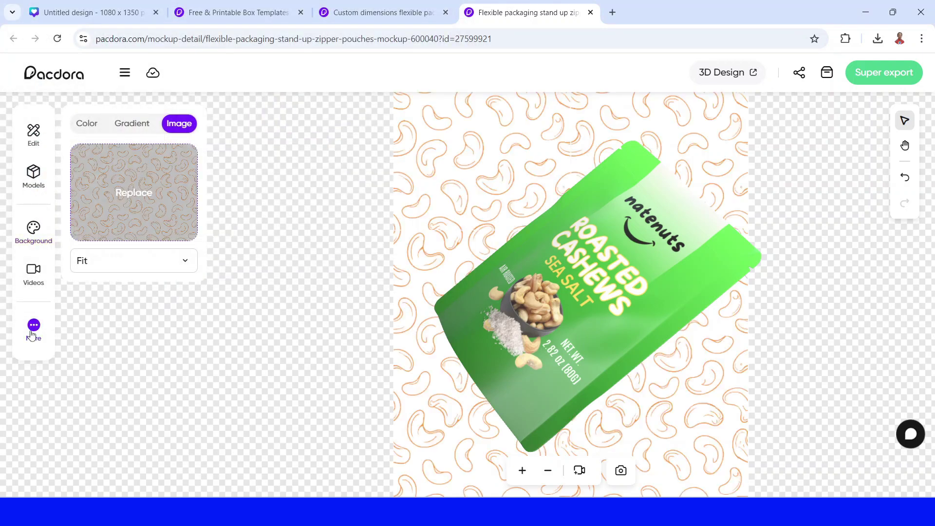
click(34, 275)
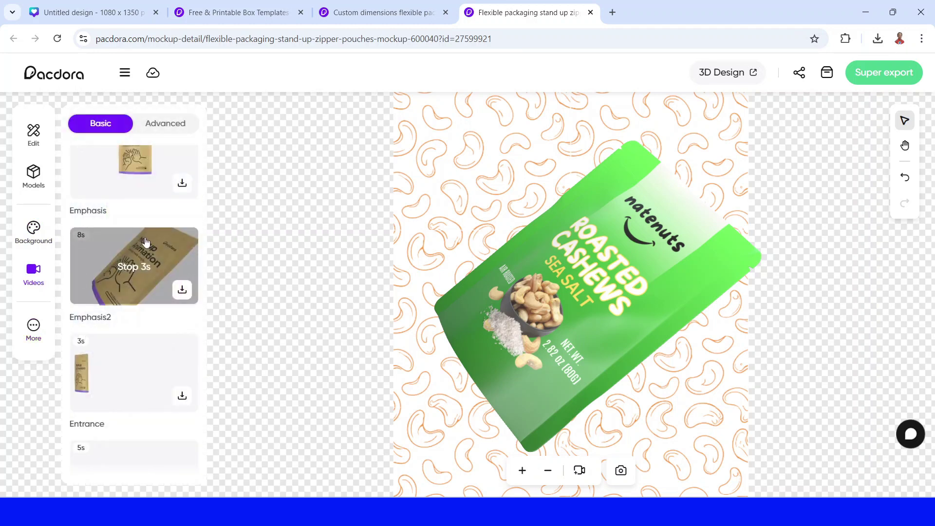
scroll(146, 244, up, 10)
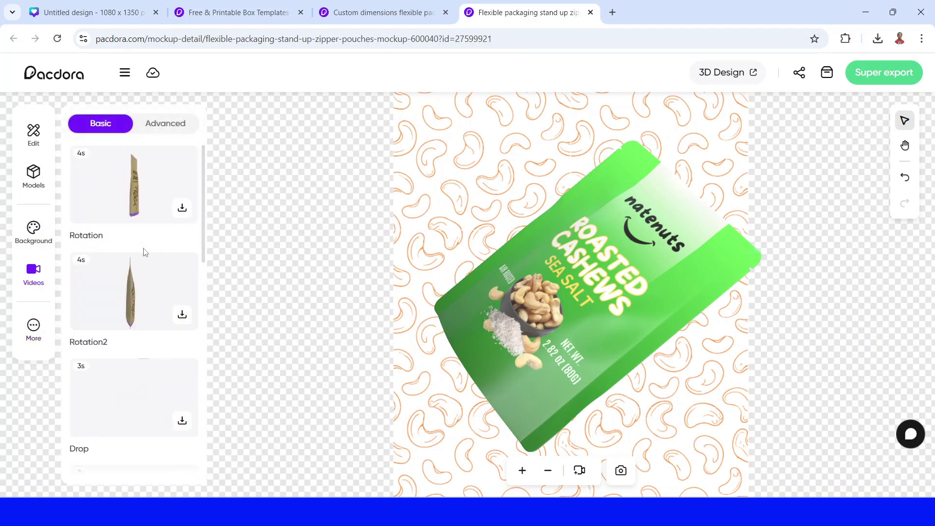
scroll(145, 253, down, 5)
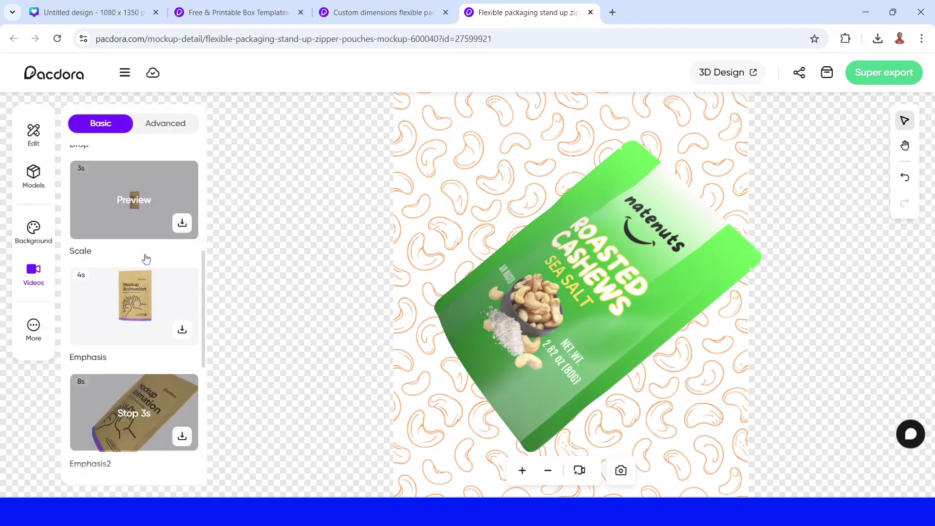
scroll(146, 258, down, 1)
scroll(142, 297, down, 1)
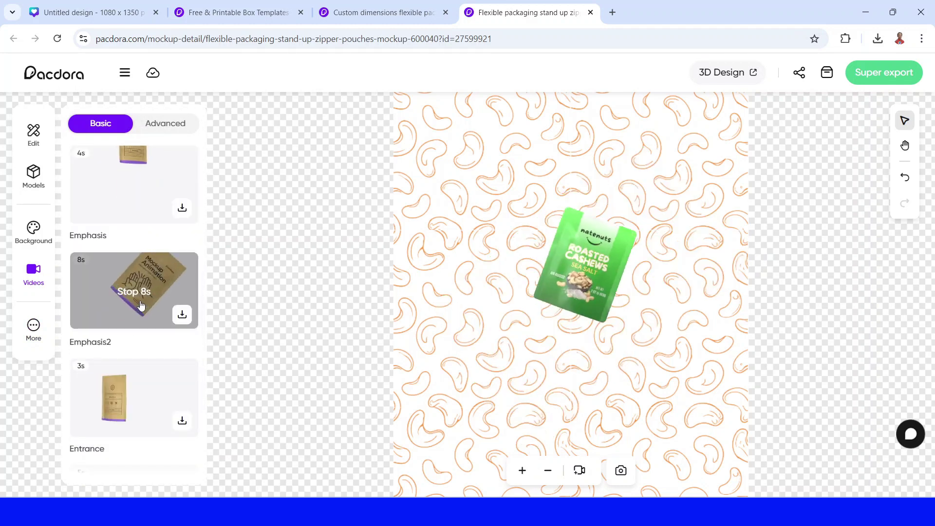
Export the Emphasis2 animation as an 8s MP4 video with a 3:4 ratio.
click(182, 317)
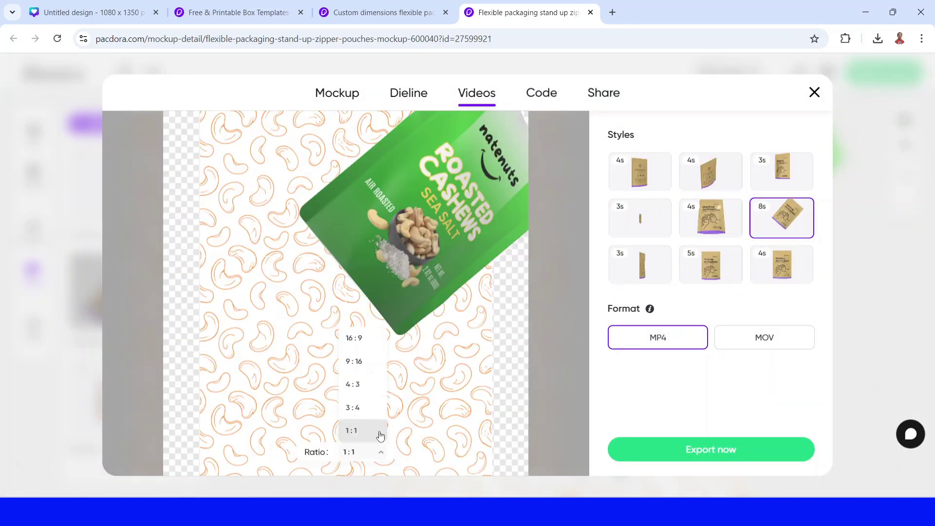
click(362, 412)
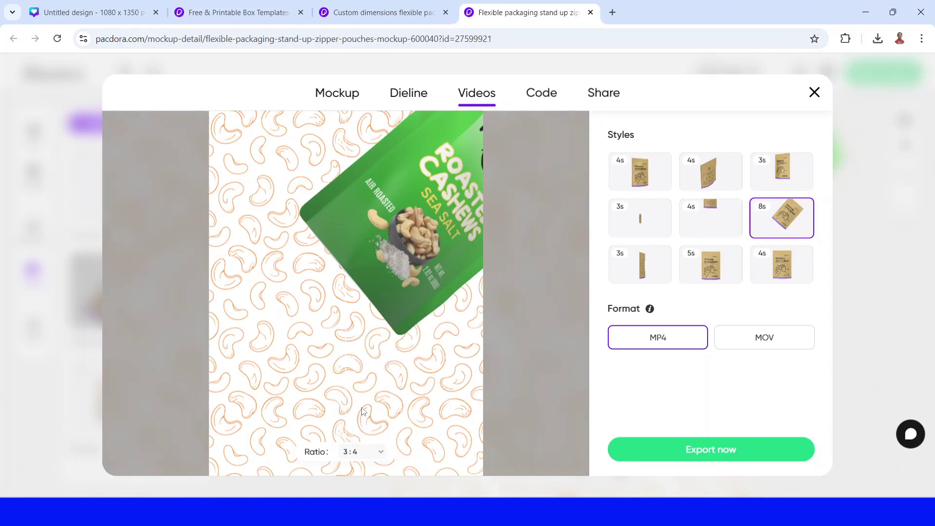